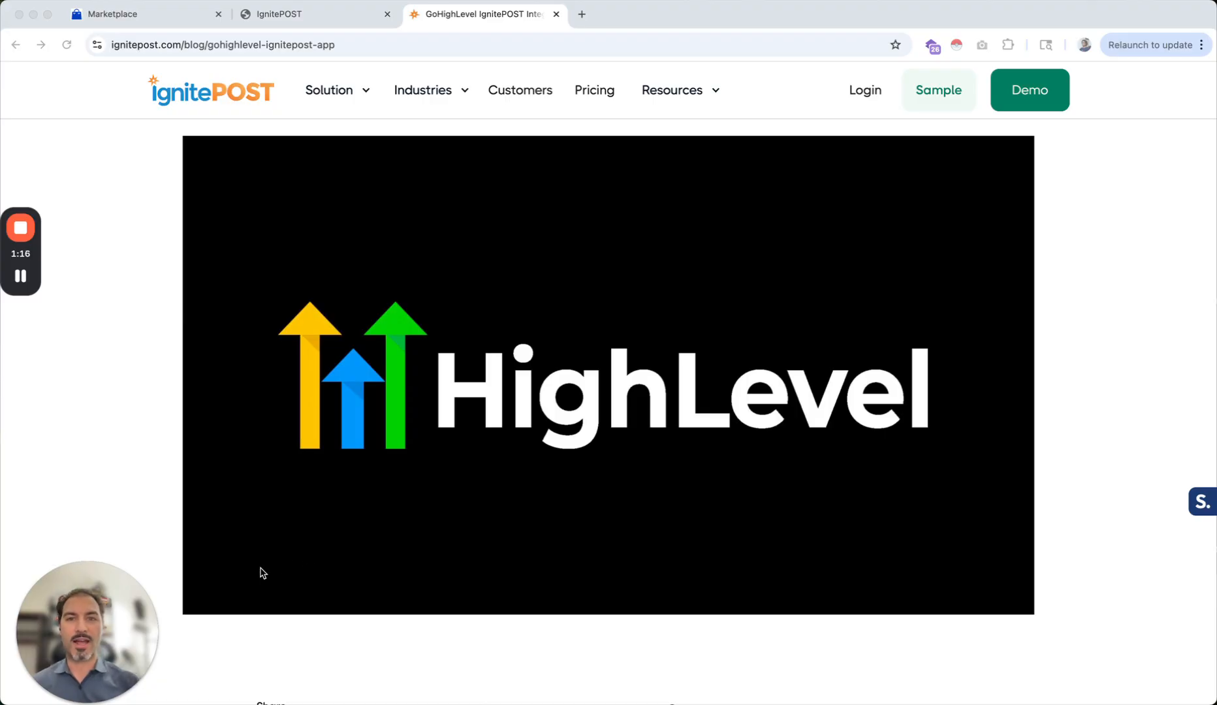
# Log in to the IgnitePOST dashboard from the GoHighLevel integration blog page
pyautogui.moveTo(103, 609); pyautogui.dragTo(1150, 611)
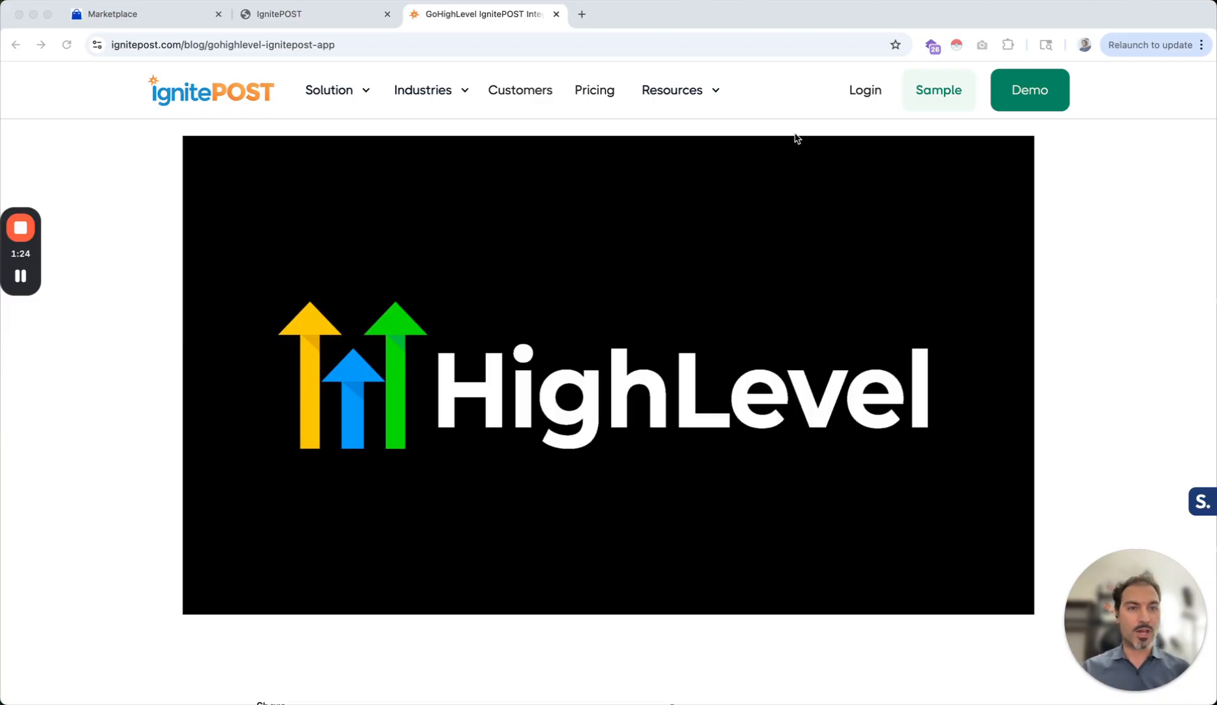
pyautogui.click(864, 91)
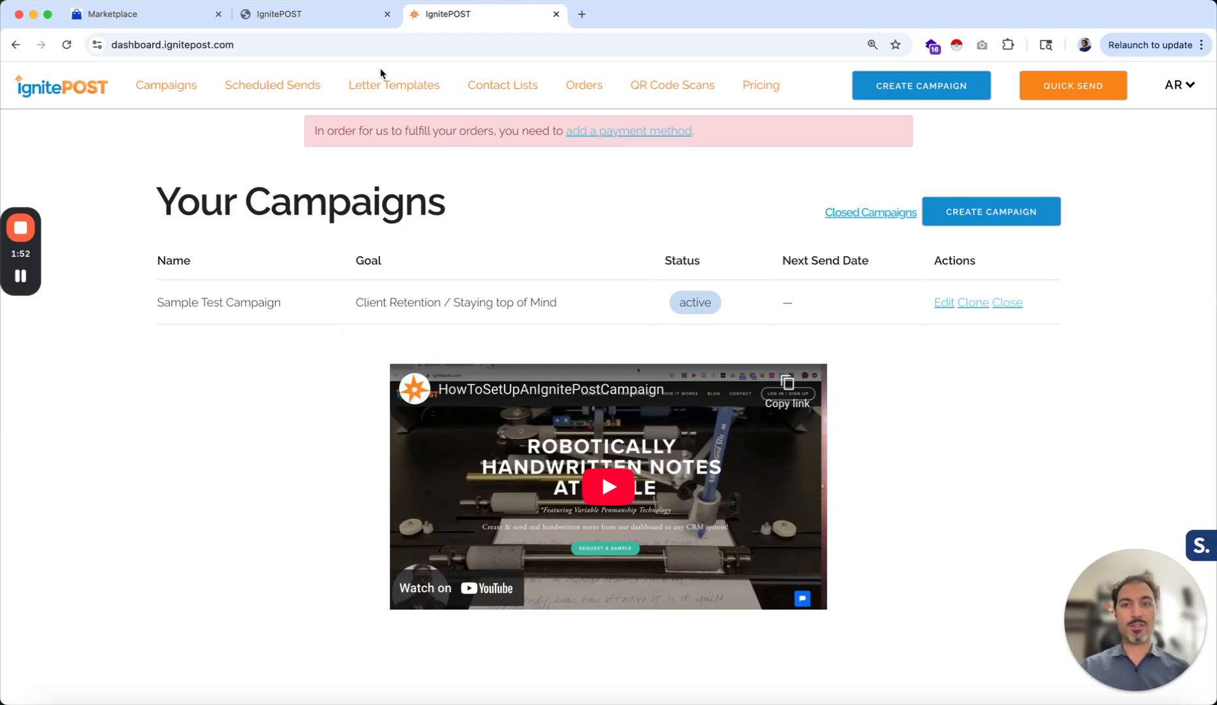
# Open the Letter Templates list and start editing the Birthday Card VIP Offer template
pyautogui.click(387, 88)
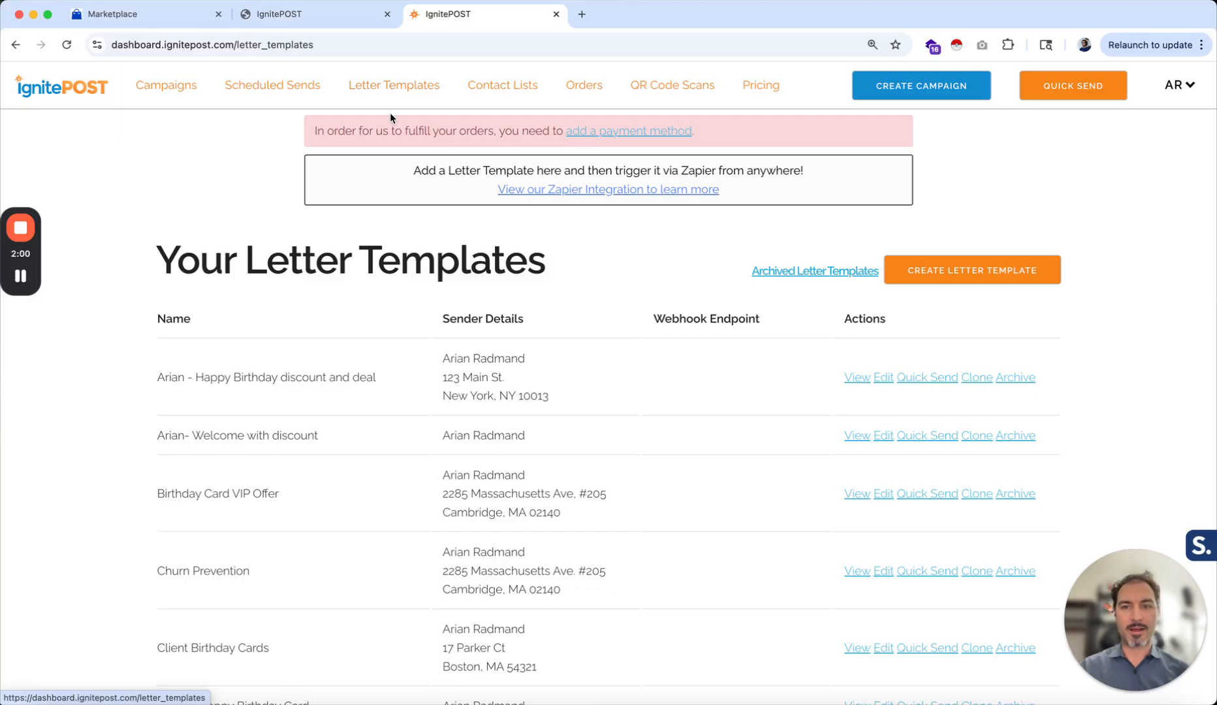
pyautogui.scroll(-2, 459, 427)
pyautogui.scroll(2, 459, 427)
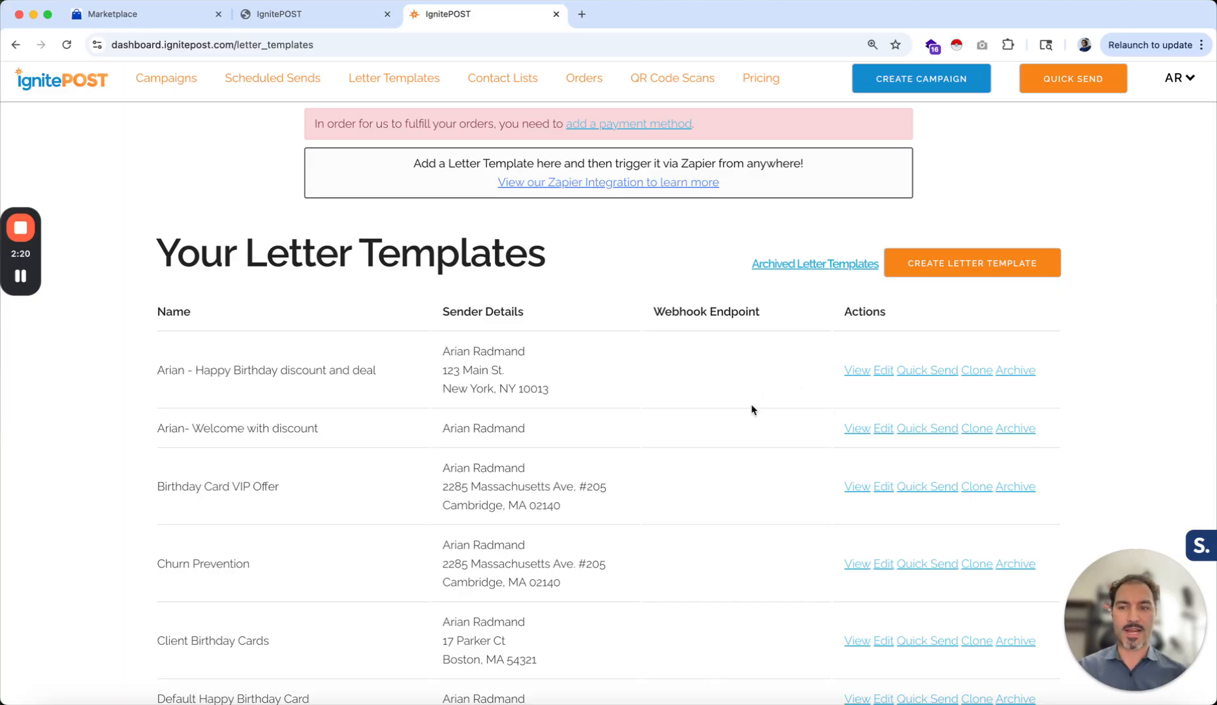
pyautogui.scroll(-3, 681, 547)
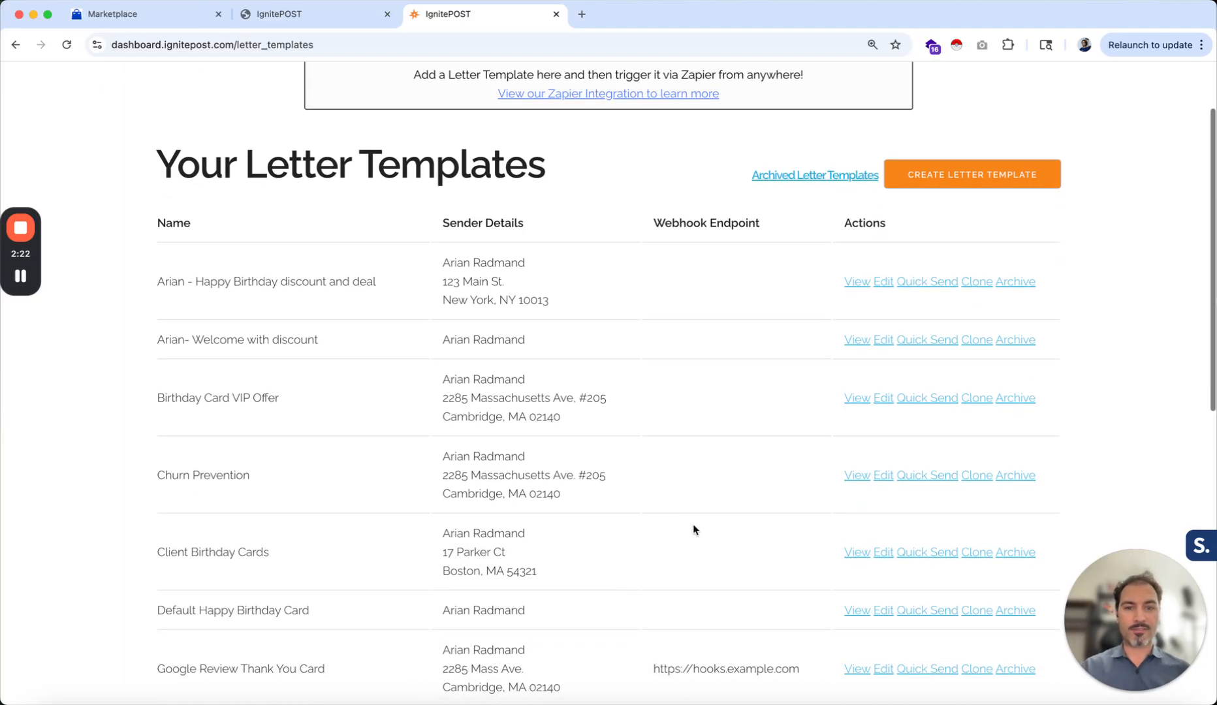
pyautogui.click(884, 398)
pyautogui.scroll(-3, 562, 519)
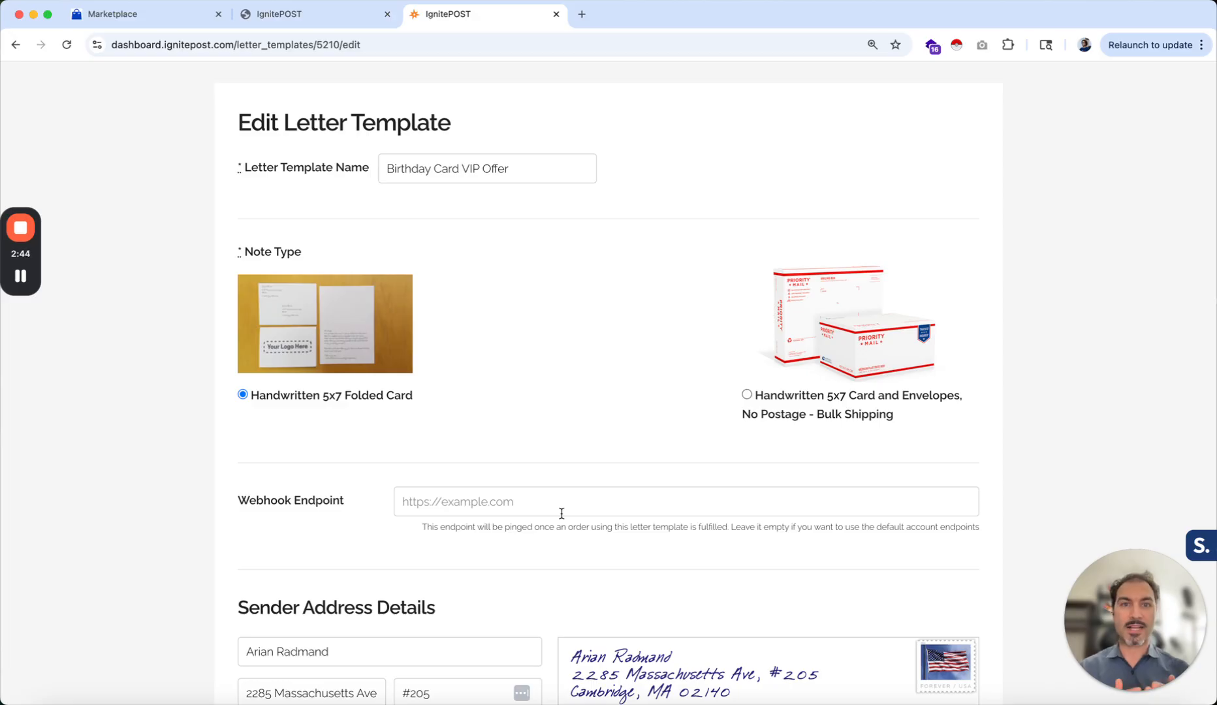
pyautogui.scroll(-1, 506, 299)
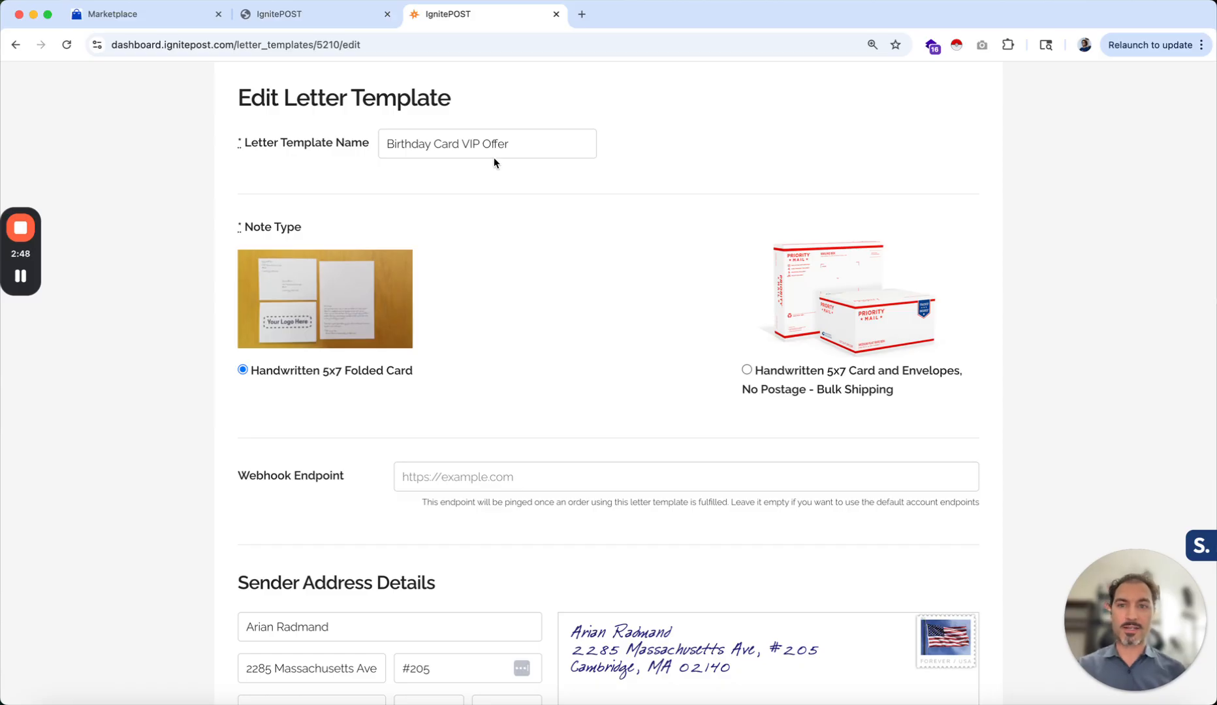
# Review the template name, note type, webhook endpoint and sender address fields
pyautogui.moveTo(431, 144); pyautogui.dragTo(384, 145)
pyautogui.click(543, 144)
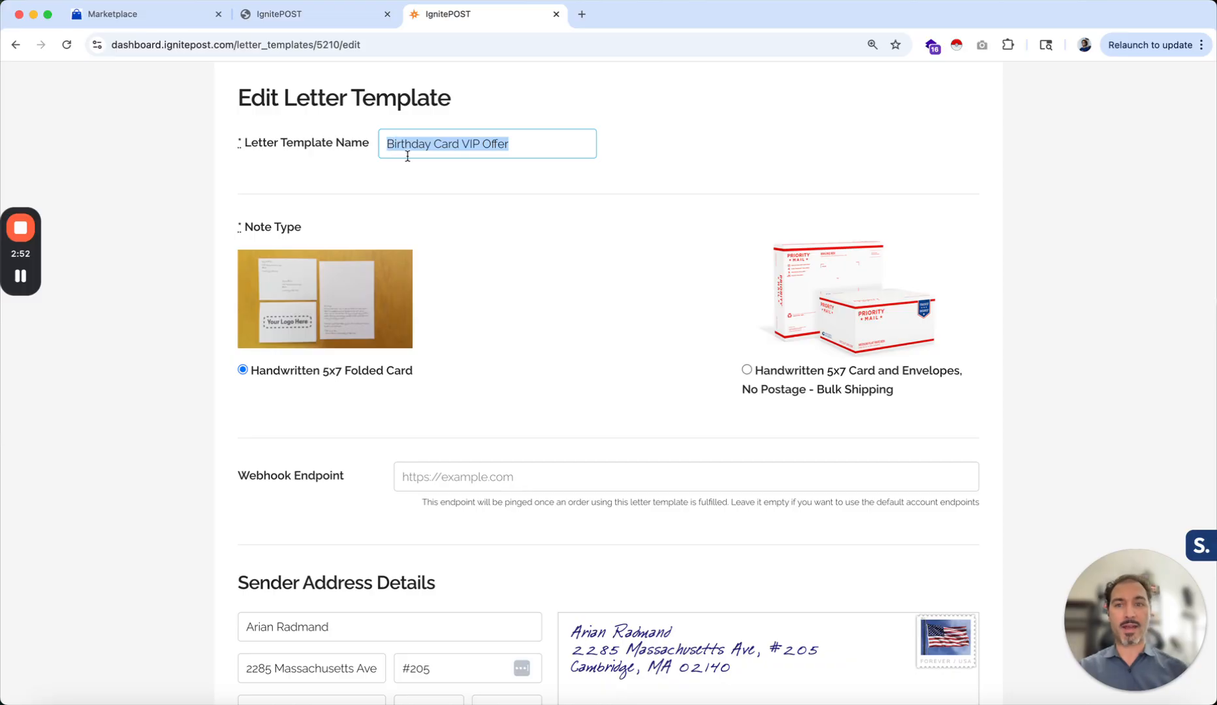
pyautogui.click(429, 173)
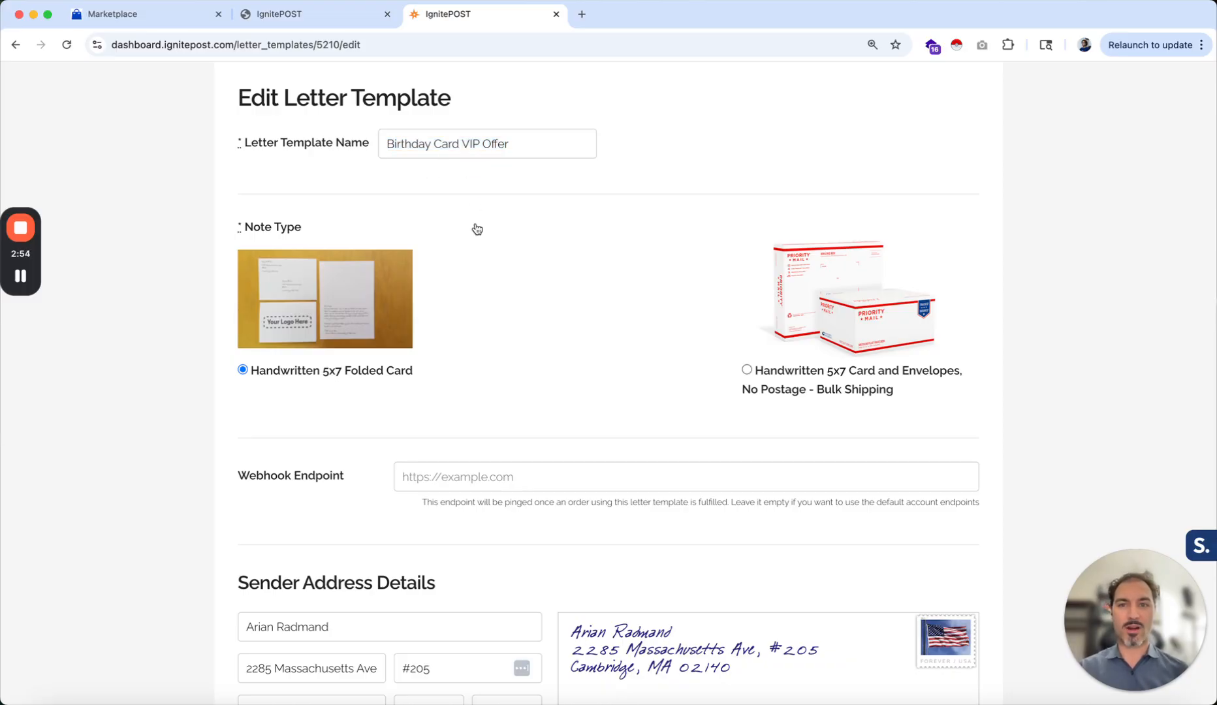
pyautogui.scroll(-3, 476, 228)
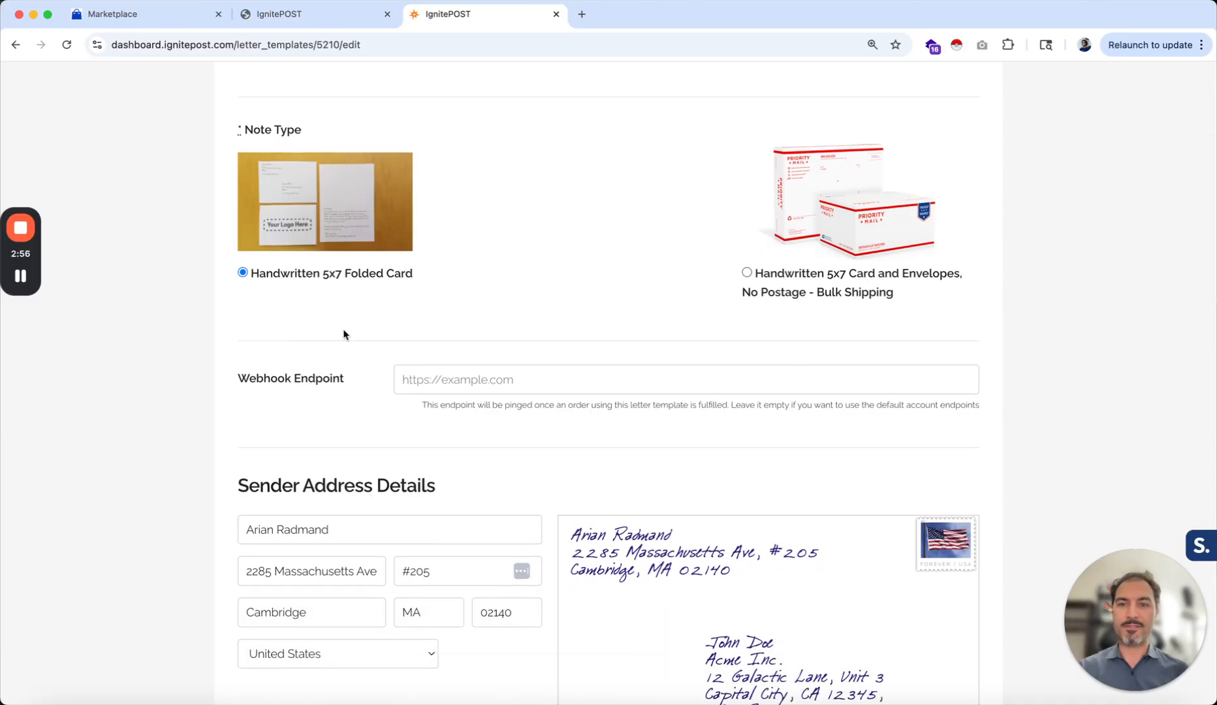
pyautogui.scroll(-10, 344, 334)
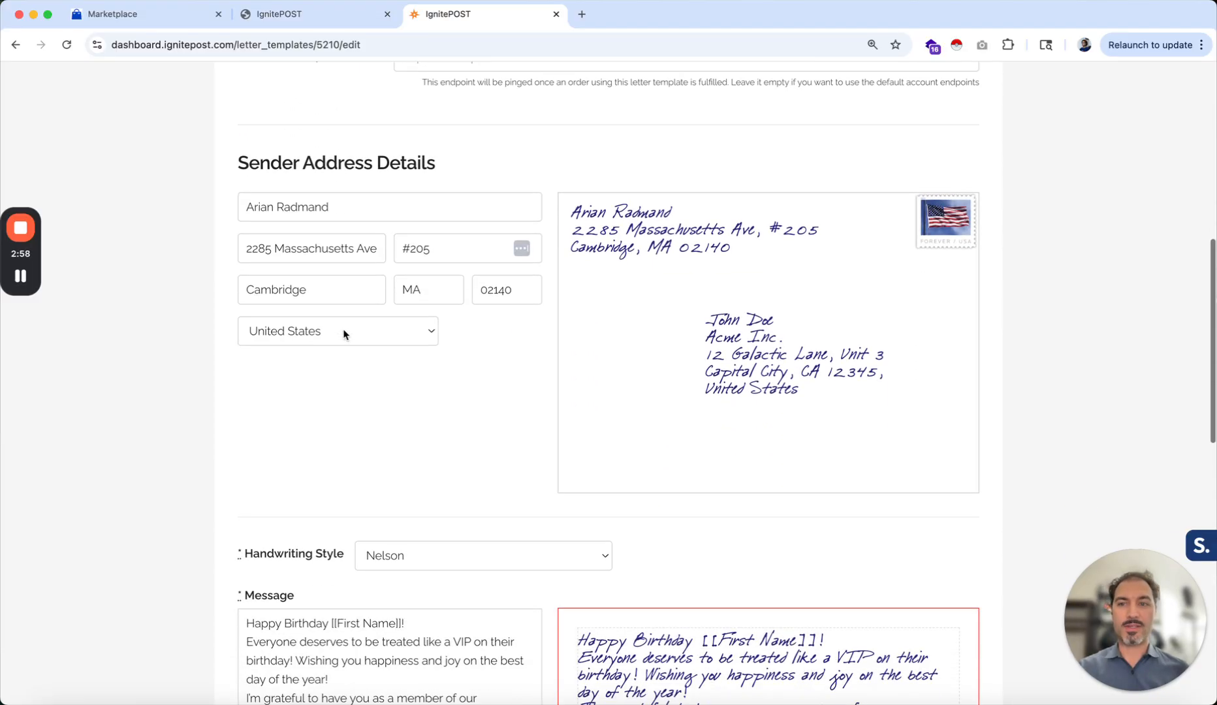
pyautogui.scroll(-1, 344, 334)
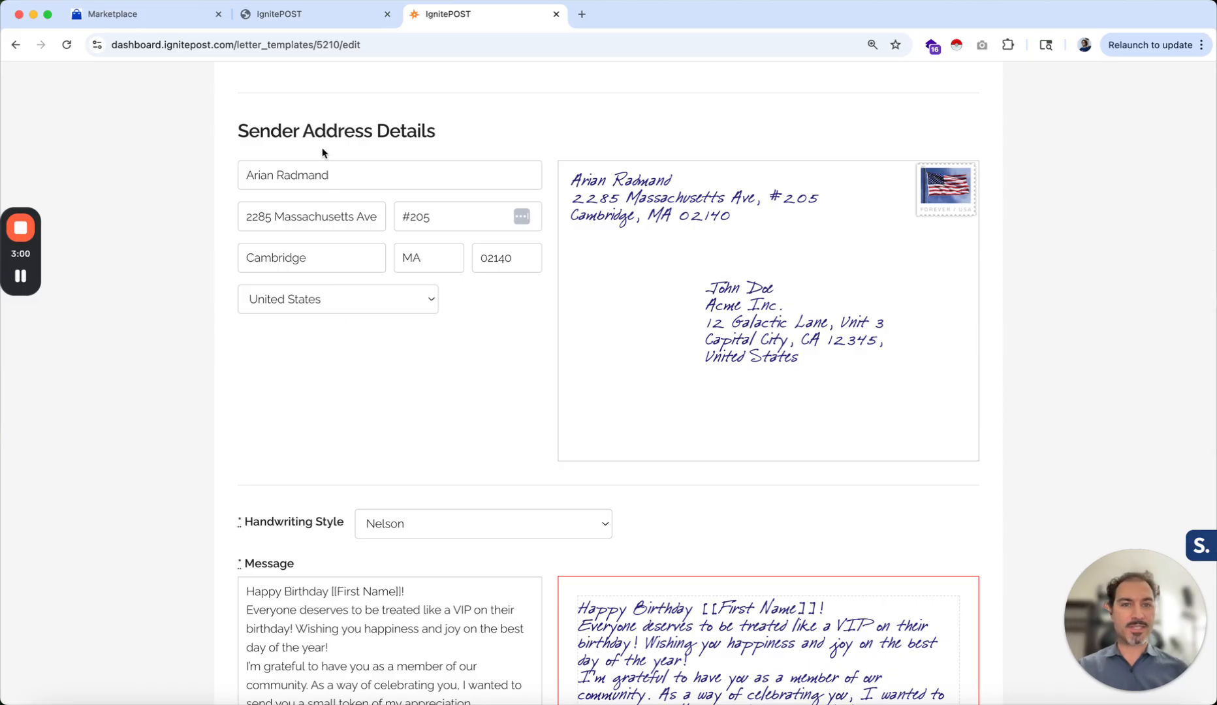
pyautogui.click(348, 177)
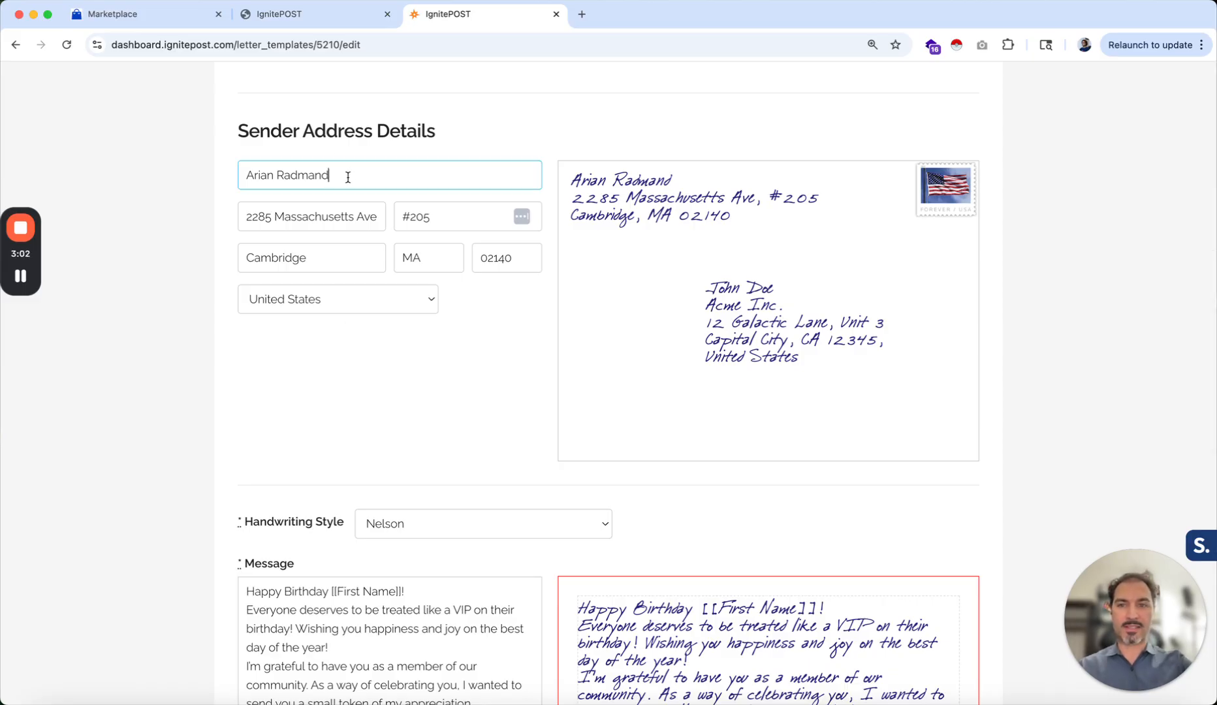
pyautogui.write('test')
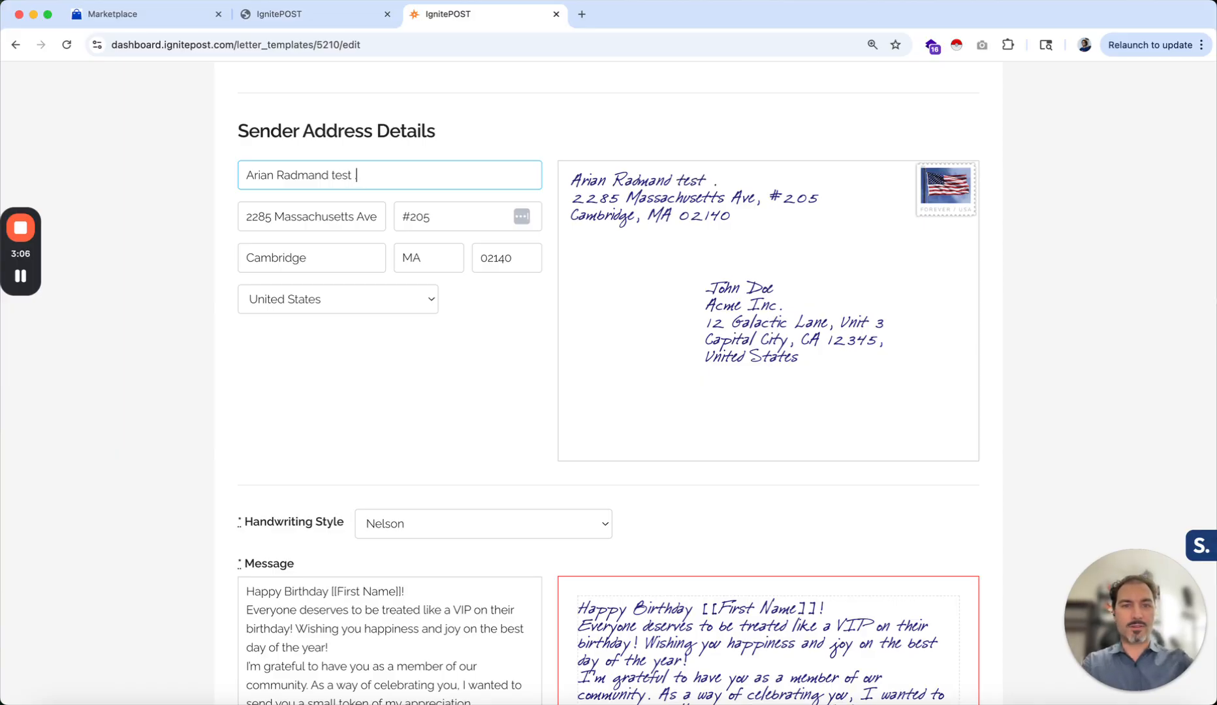
pyautogui.press('BackSpace')
pyautogui.press('BackSpace')
pyautogui.press('BackSpace')
pyautogui.press('BackSpace')
pyautogui.press('BackSpace')
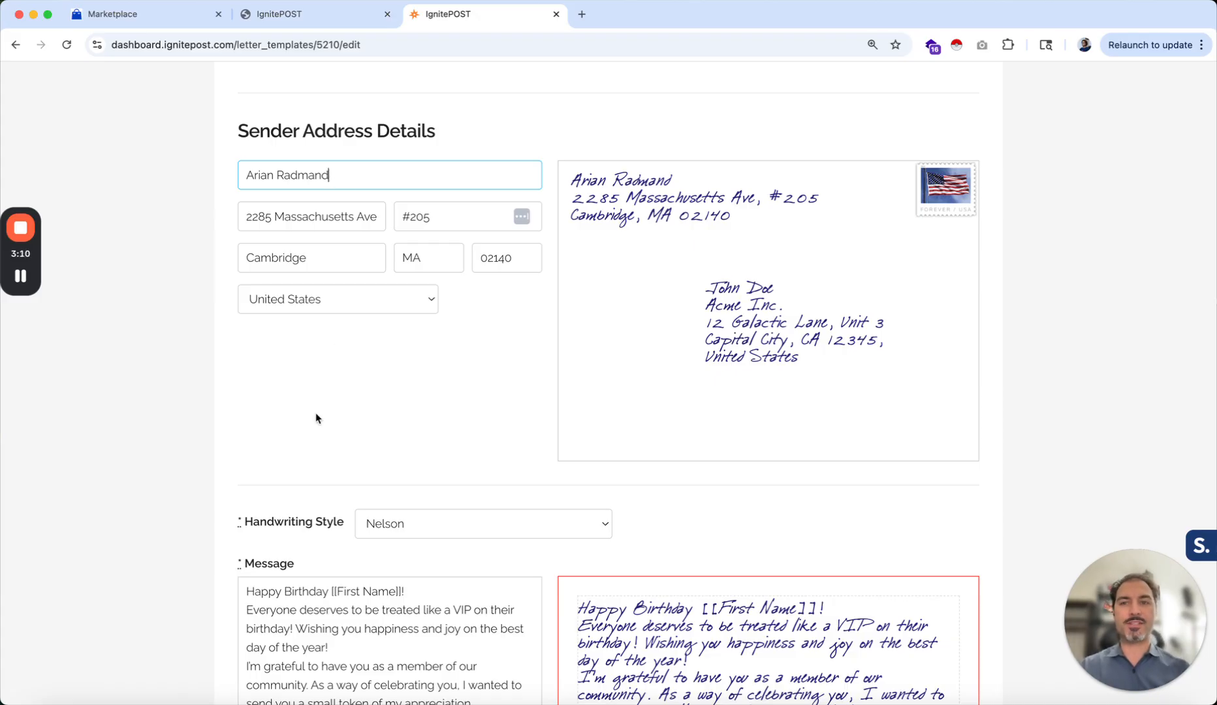
# Enlarge the message box and read through the card message text
pyautogui.scroll(-2, 317, 419)
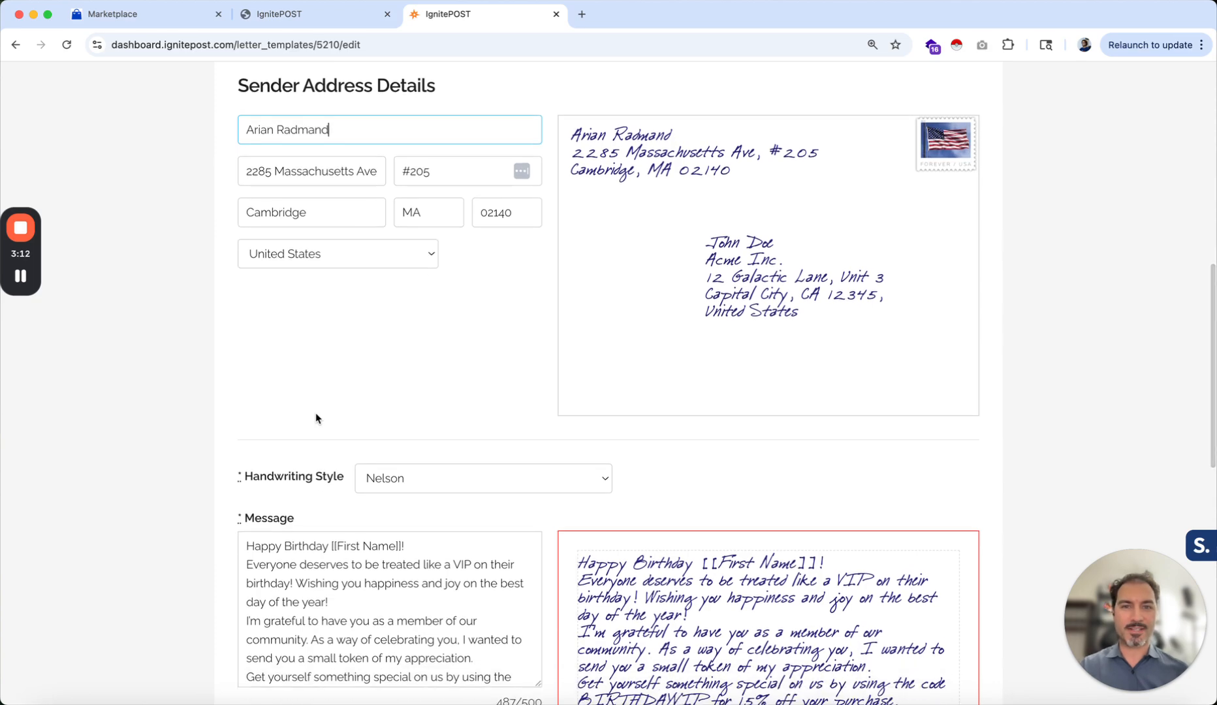
pyautogui.scroll(-8, 315, 418)
pyautogui.scroll(3, 316, 413)
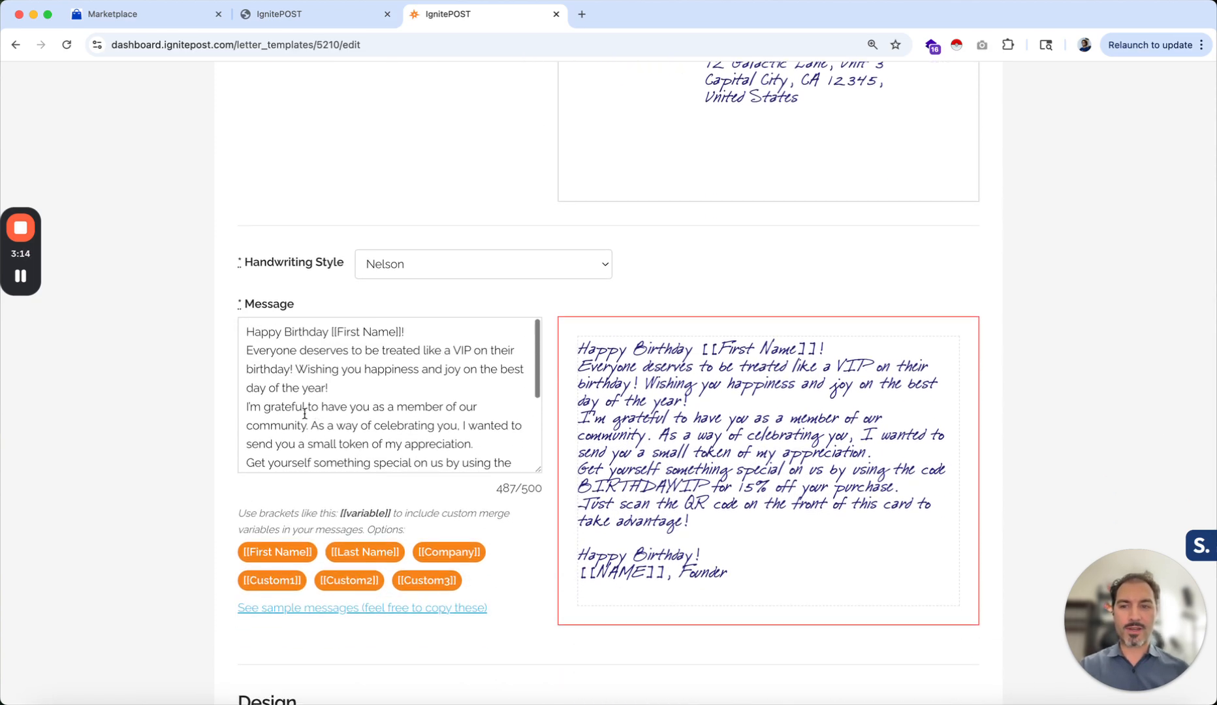
pyautogui.scroll(-3, 212, 450)
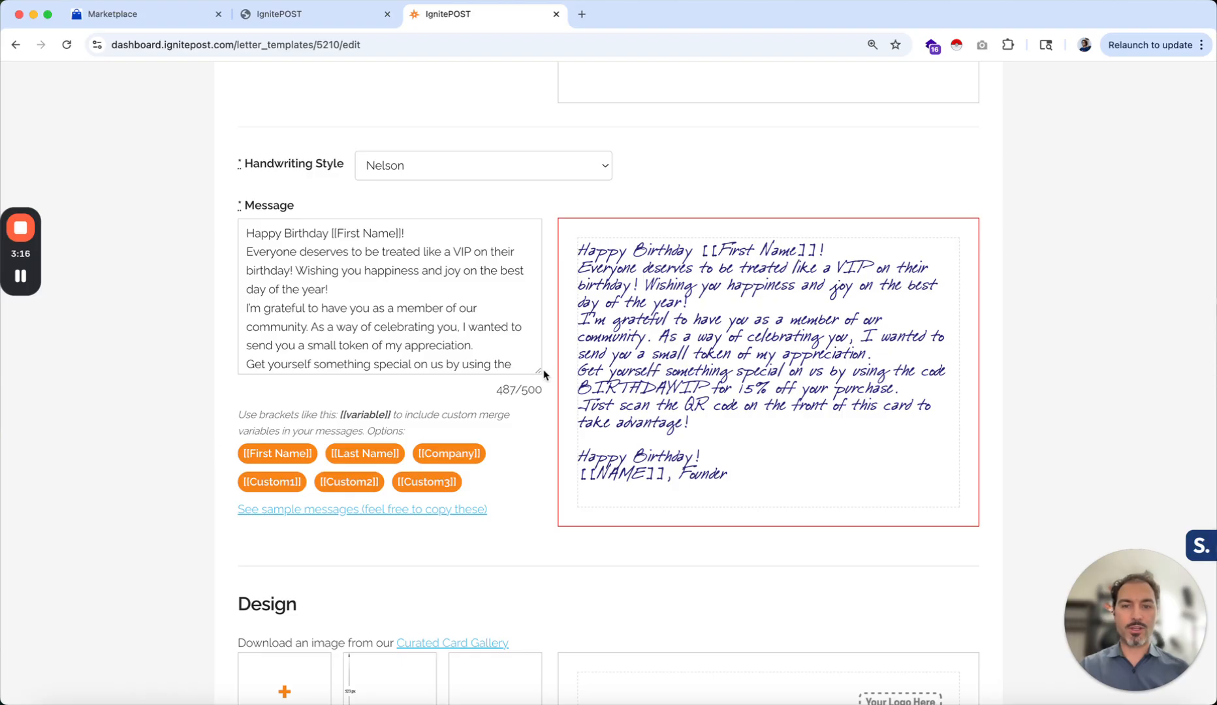
pyautogui.moveTo(541, 370); pyautogui.dragTo(544, 498)
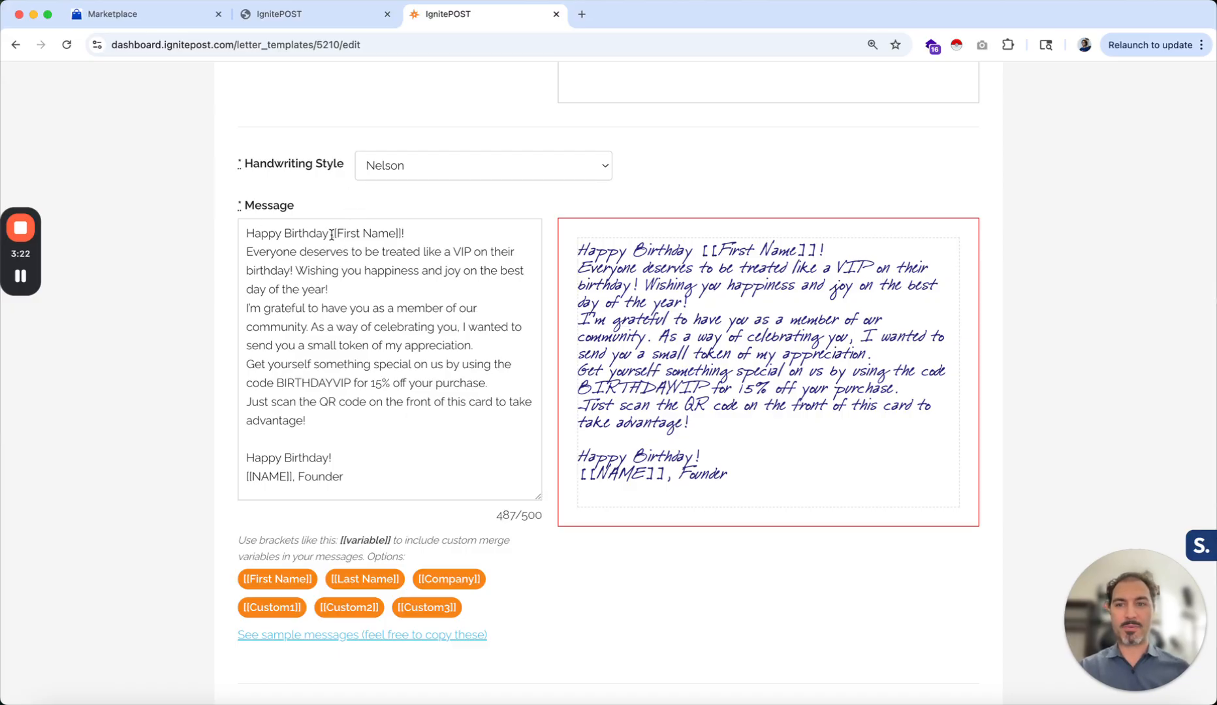
pyautogui.moveTo(330, 233); pyautogui.dragTo(481, 252)
pyautogui.click(325, 252)
pyautogui.click(307, 271)
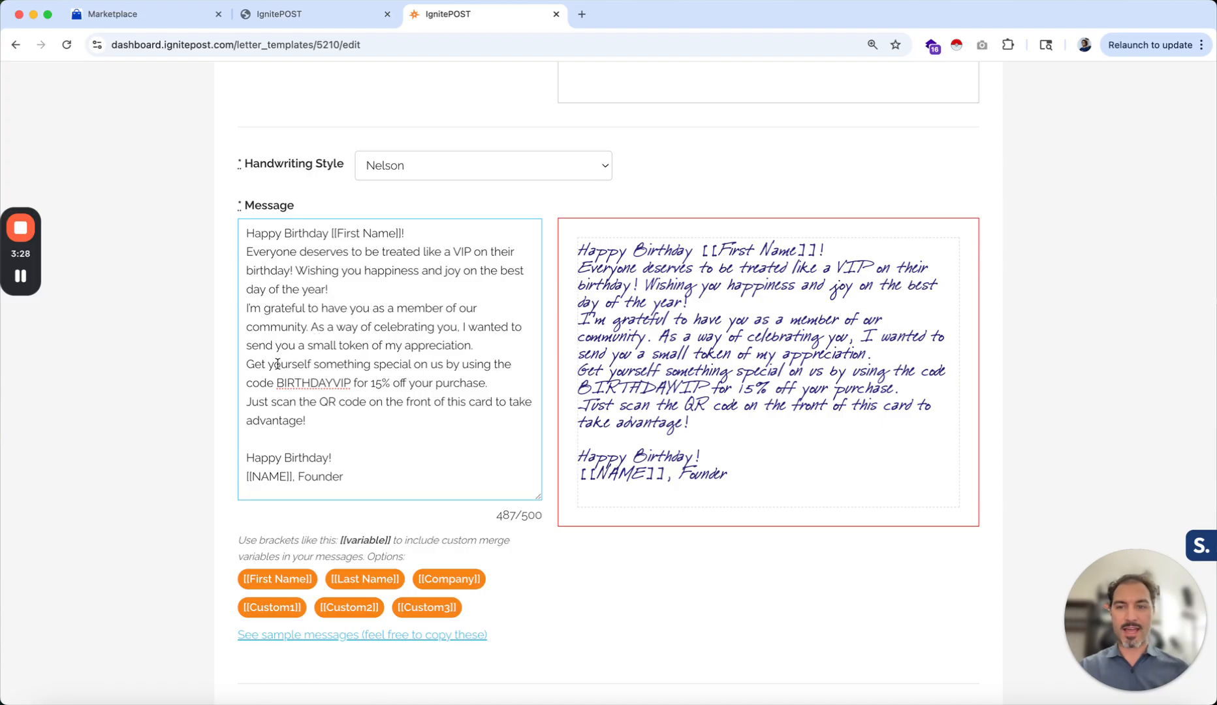
pyautogui.moveTo(277, 363); pyautogui.dragTo(514, 364)
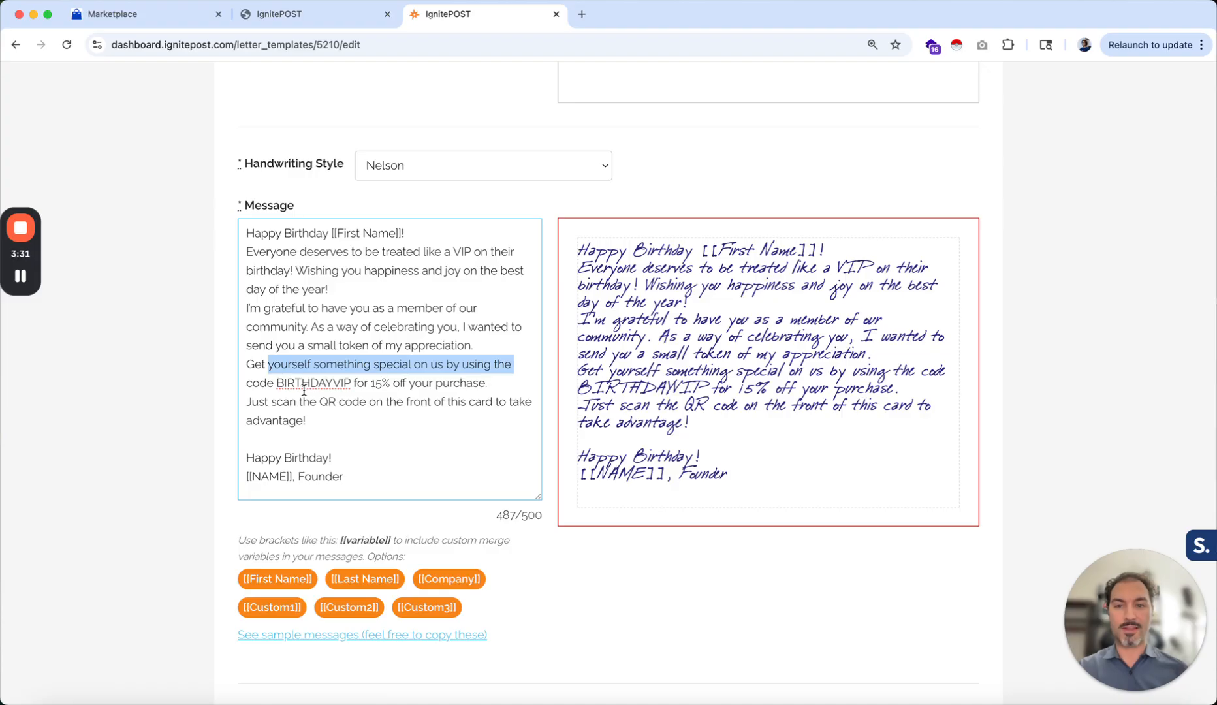
pyautogui.click(381, 383)
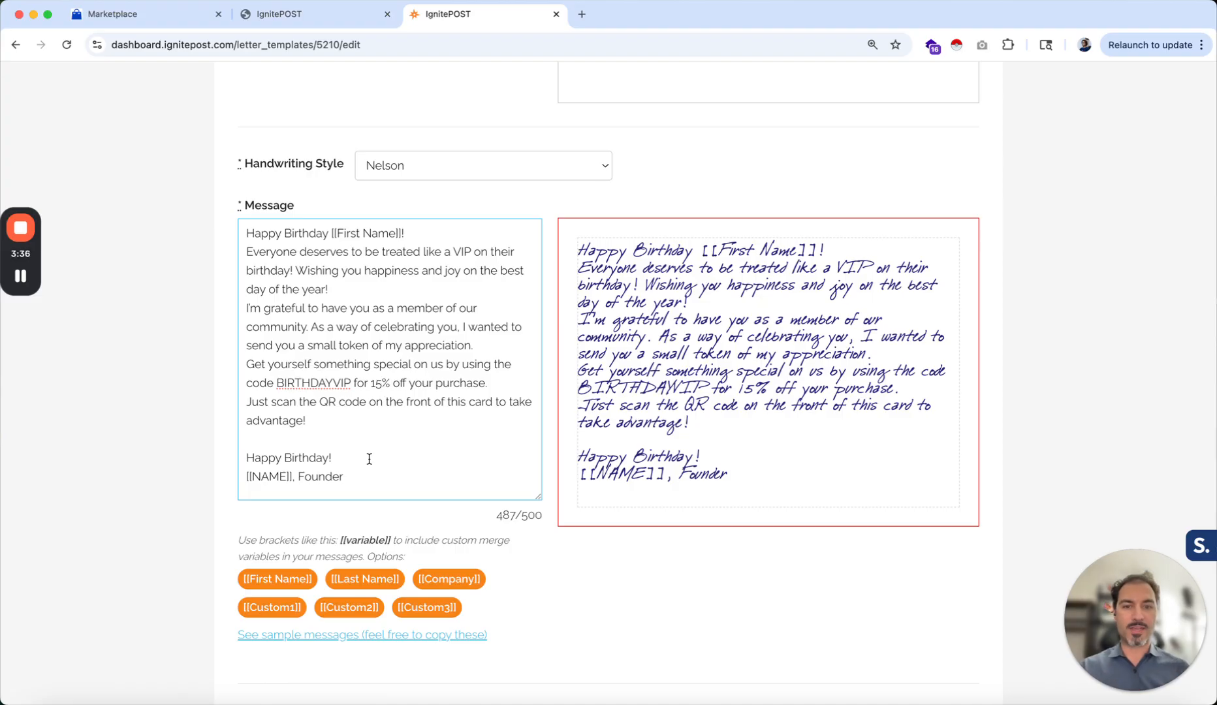
# Replace the [[NAME]] placeholder in the message signature with the sender's first name
pyautogui.moveTo(293, 477); pyautogui.dragTo(220, 480)
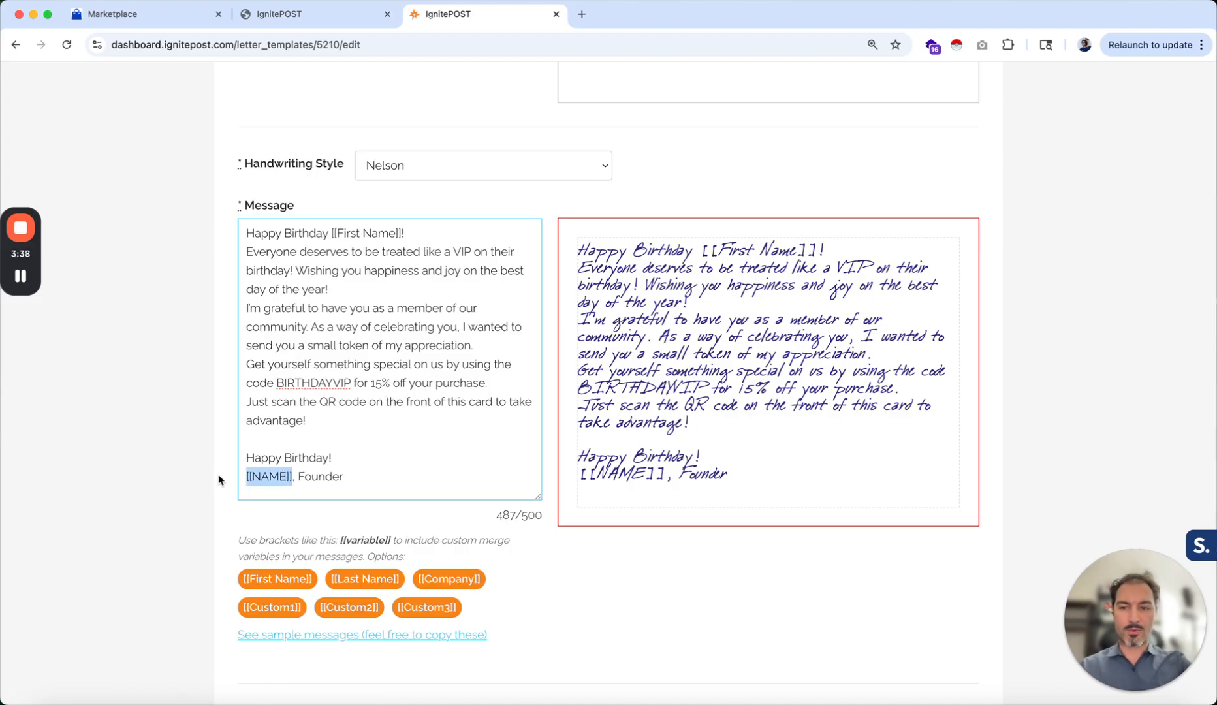
pyautogui.write('Arian')
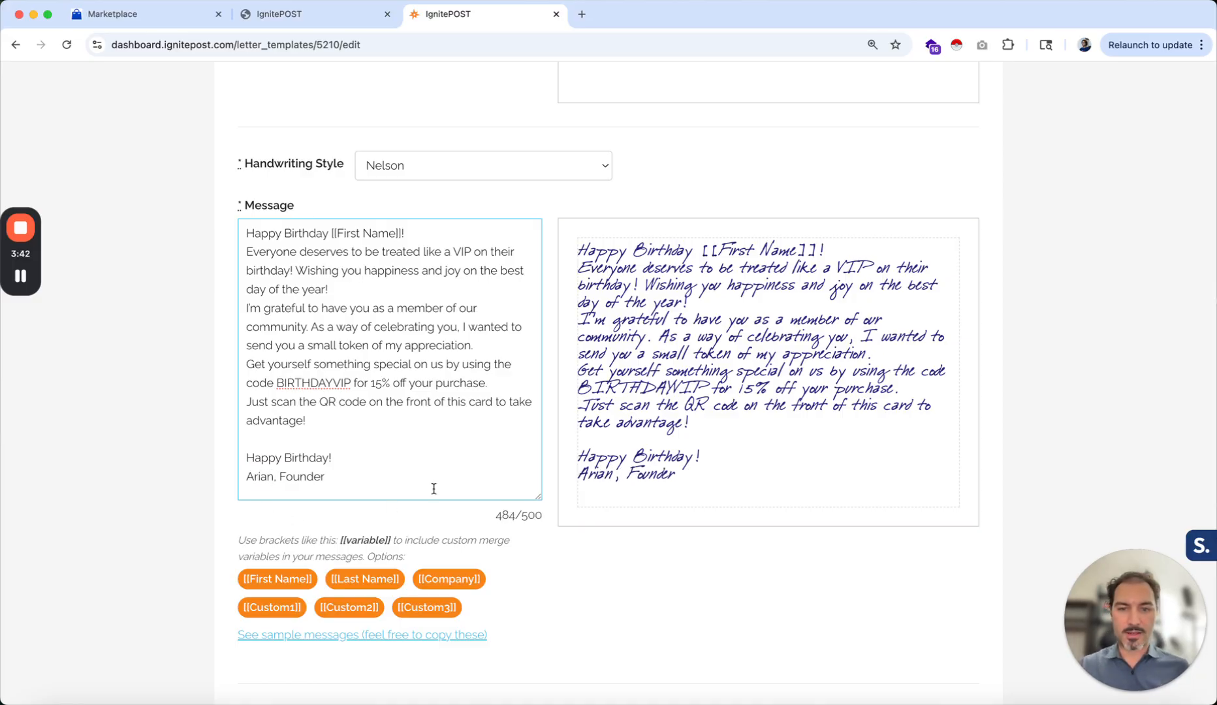
# Look over the card design options and save the updated letter template
pyautogui.scroll(-2, 489, 481)
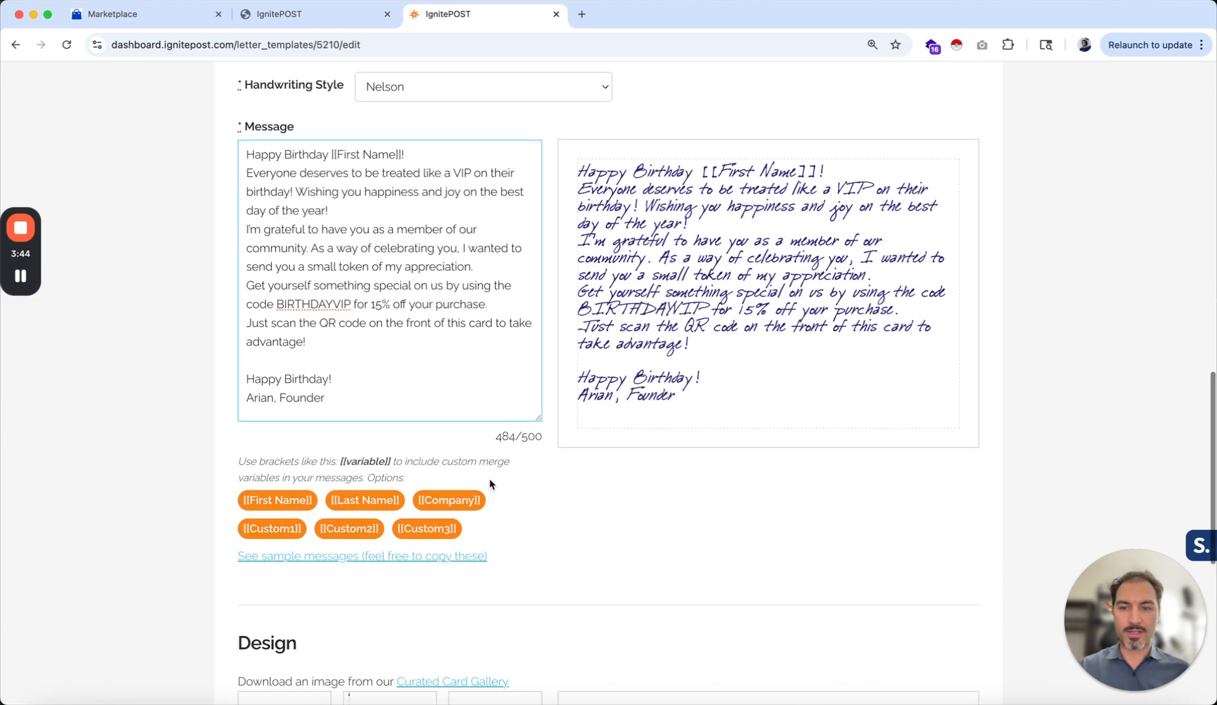
pyautogui.scroll(-5, 490, 483)
pyautogui.scroll(-3, 489, 478)
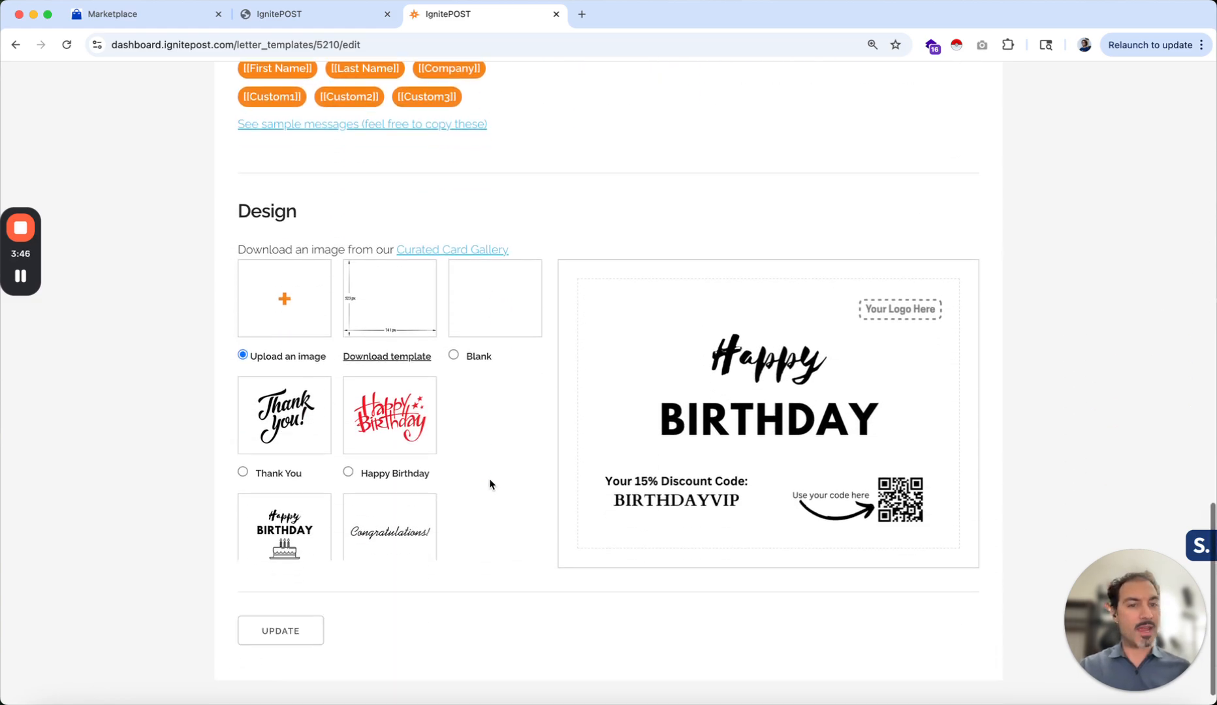
pyautogui.scroll(1, 489, 478)
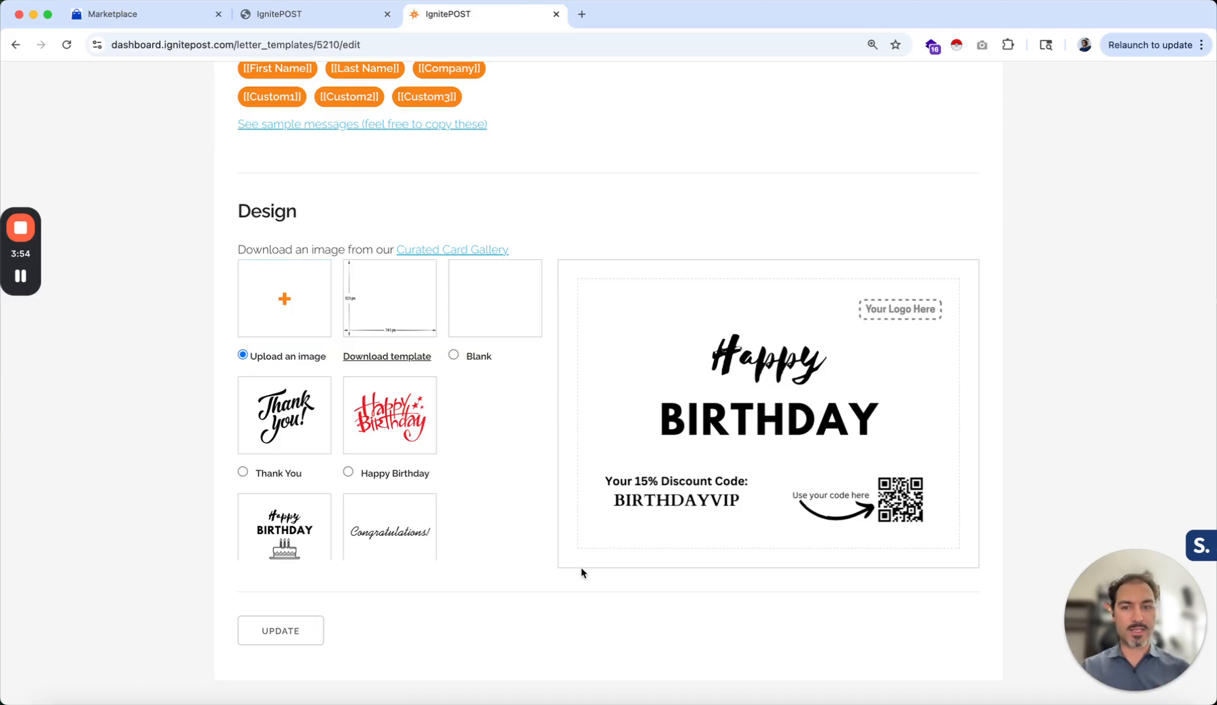
pyautogui.scroll(-5, 354, 443)
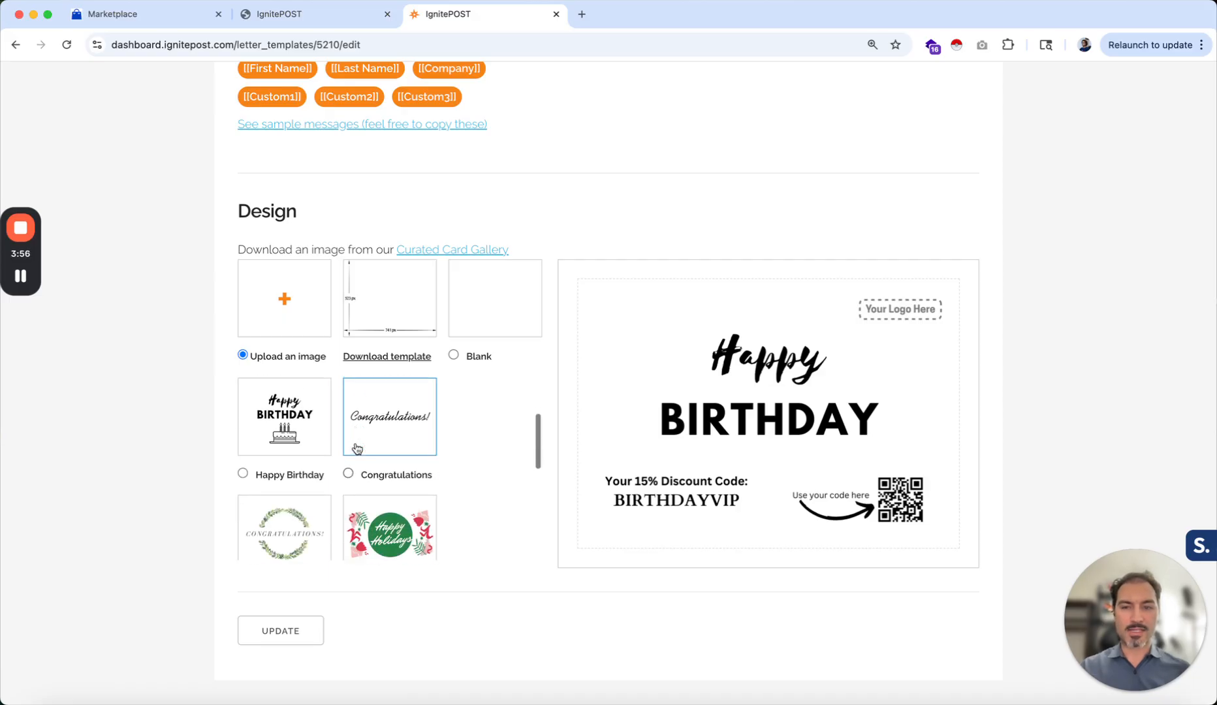
pyautogui.scroll(5, 356, 448)
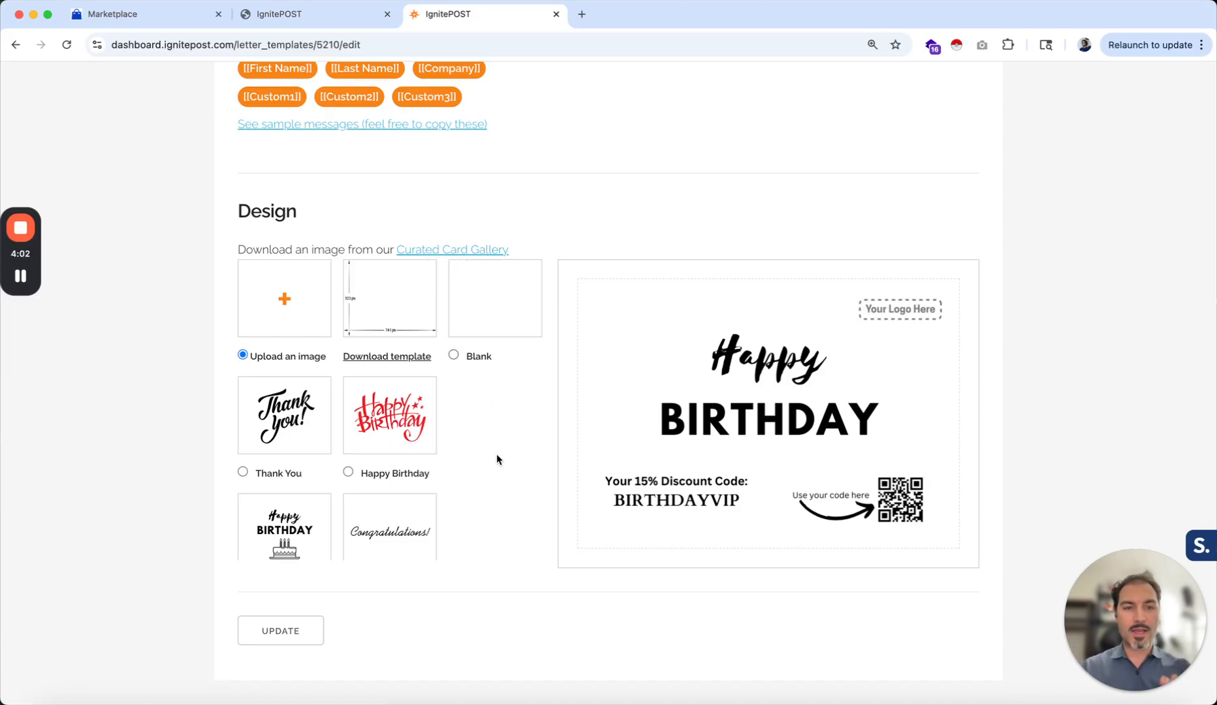
pyautogui.scroll(-1, 493, 555)
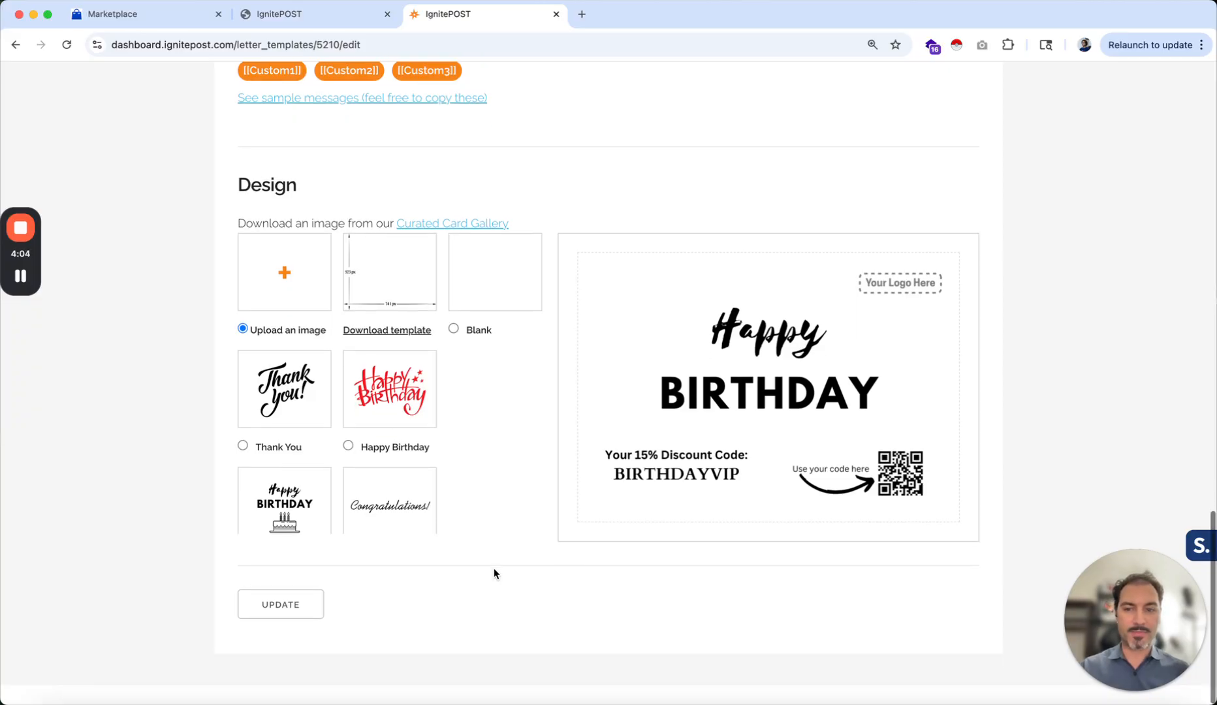
pyautogui.click(282, 605)
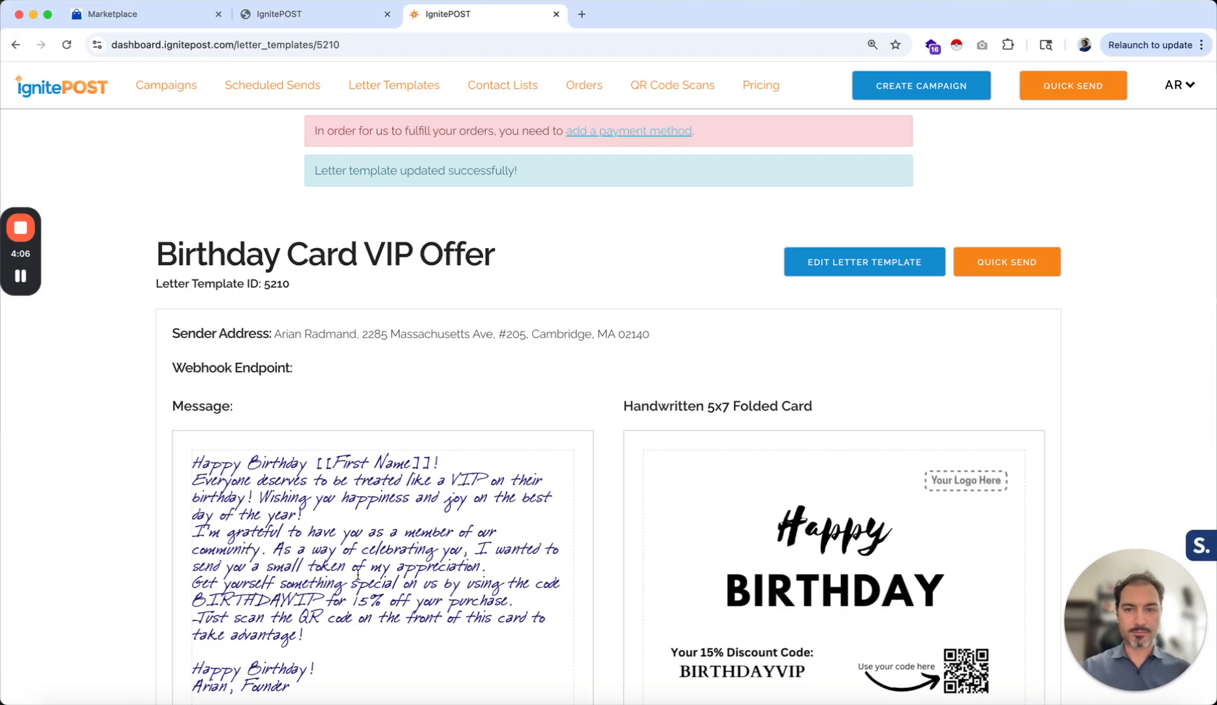
# Switch to the GoHighLevel account and open the App Marketplace
pyautogui.scroll(-3, 357, 579)
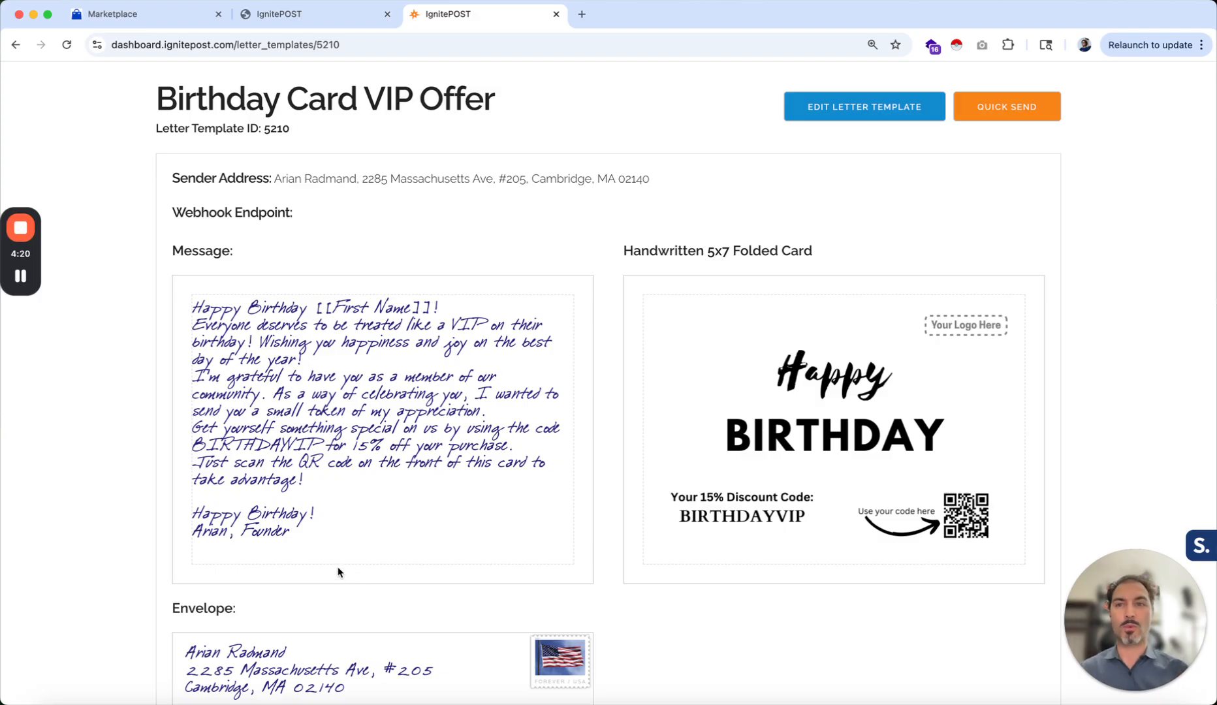
pyautogui.click(274, 19)
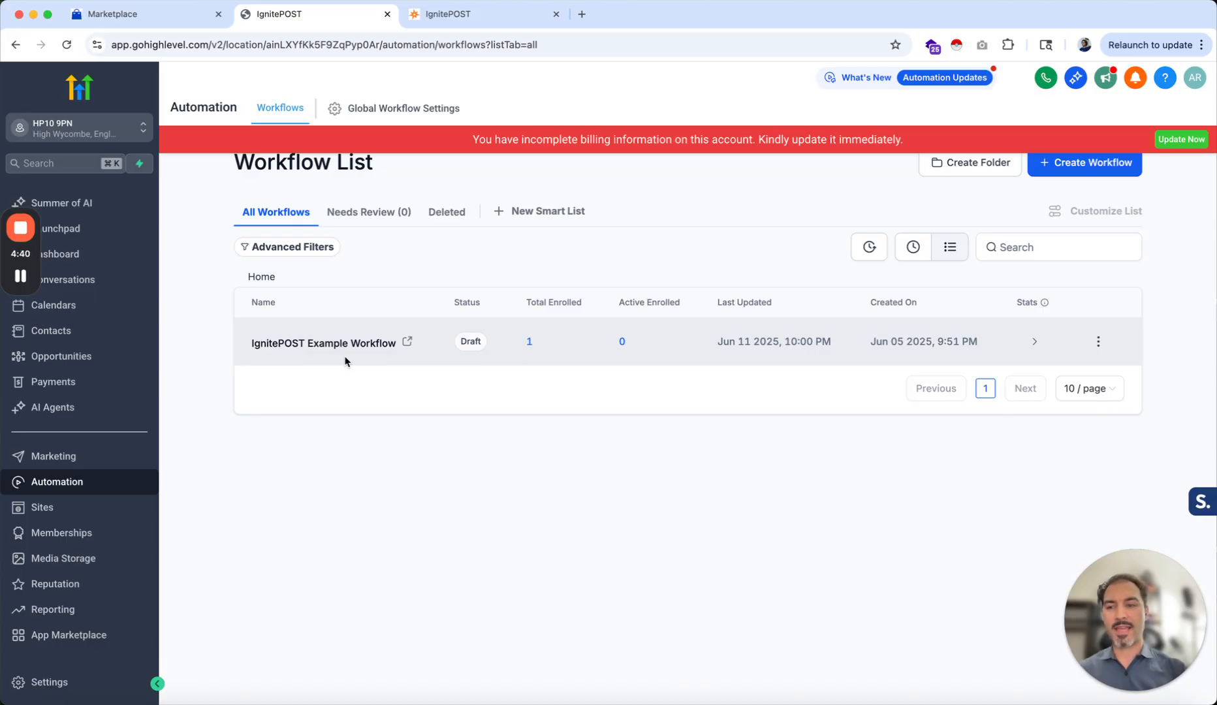
pyautogui.click(45, 638)
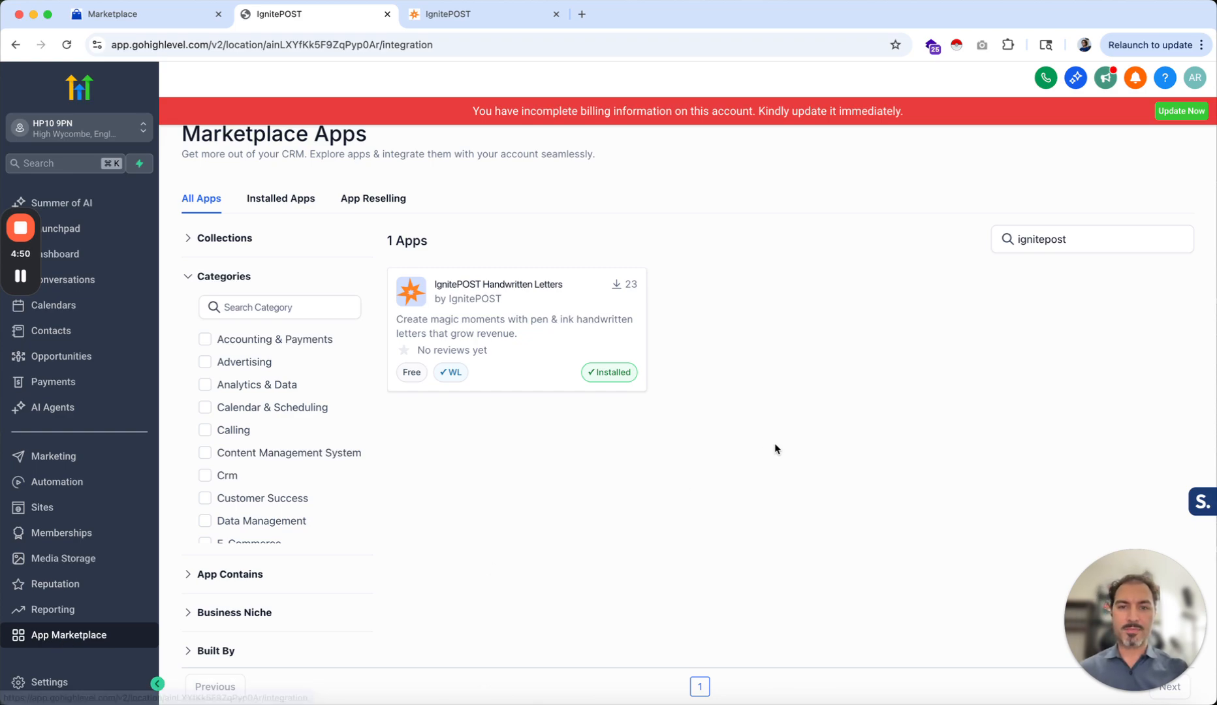
# Search the App Marketplace again for ignitepost and open the IgnitePOST Handwritten Letters app listing
pyautogui.click(1045, 237)
pyautogui.doubleClick(1043, 236)
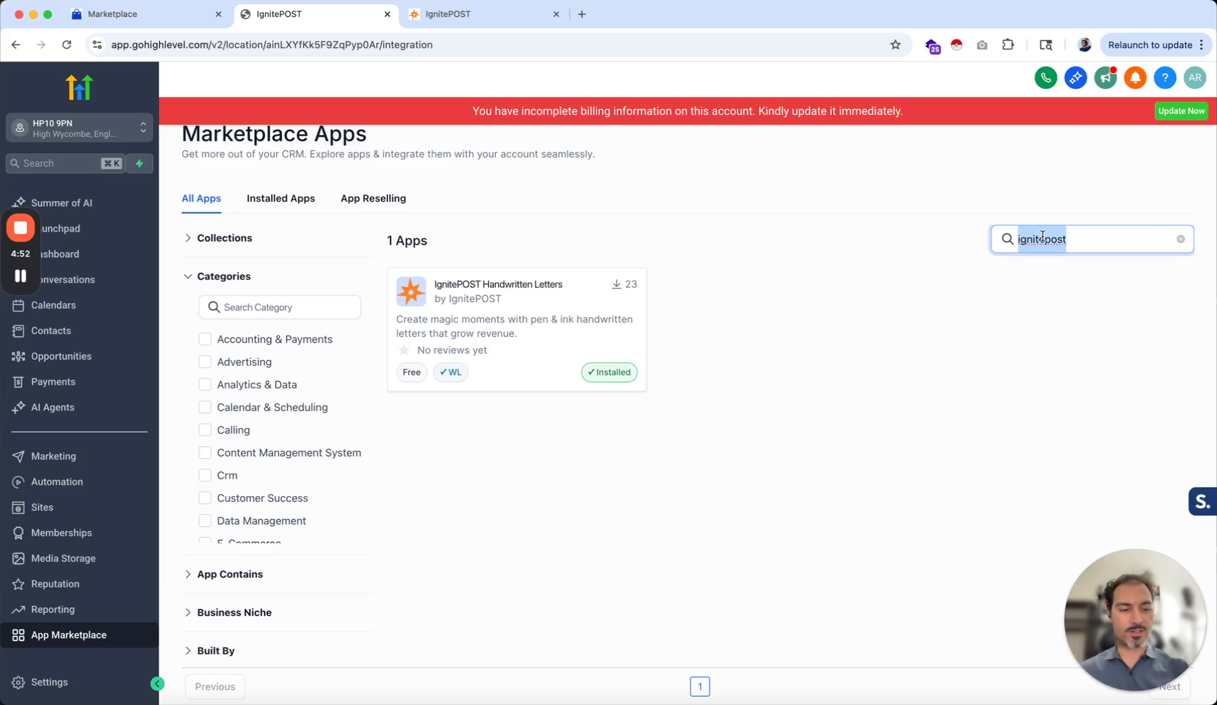
pyautogui.press('BackSpace')
pyautogui.click(936, 164)
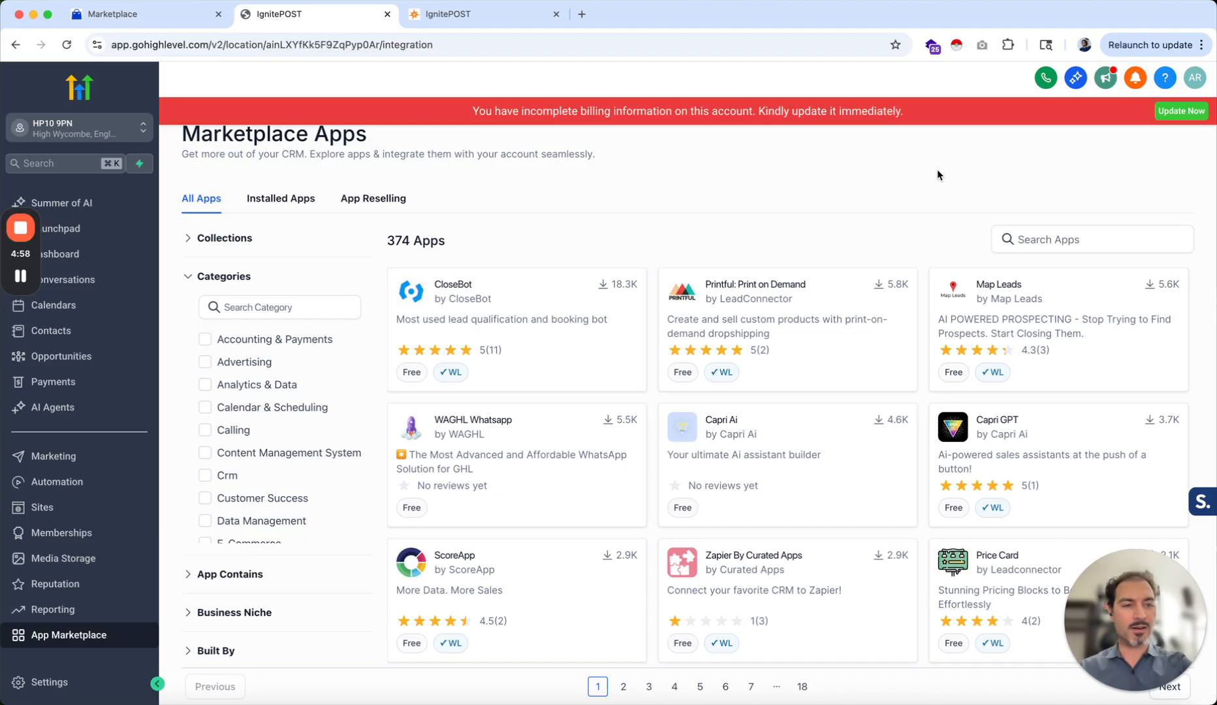
pyautogui.click(1056, 239)
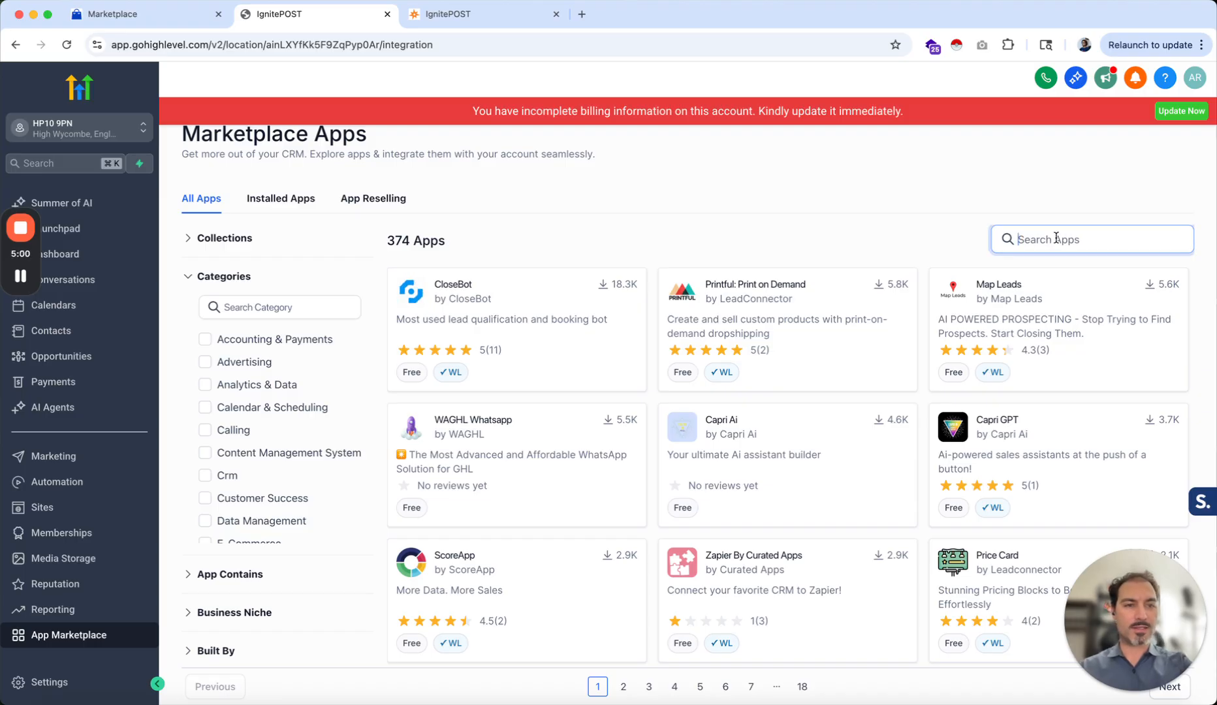
pyautogui.write('ignitepost')
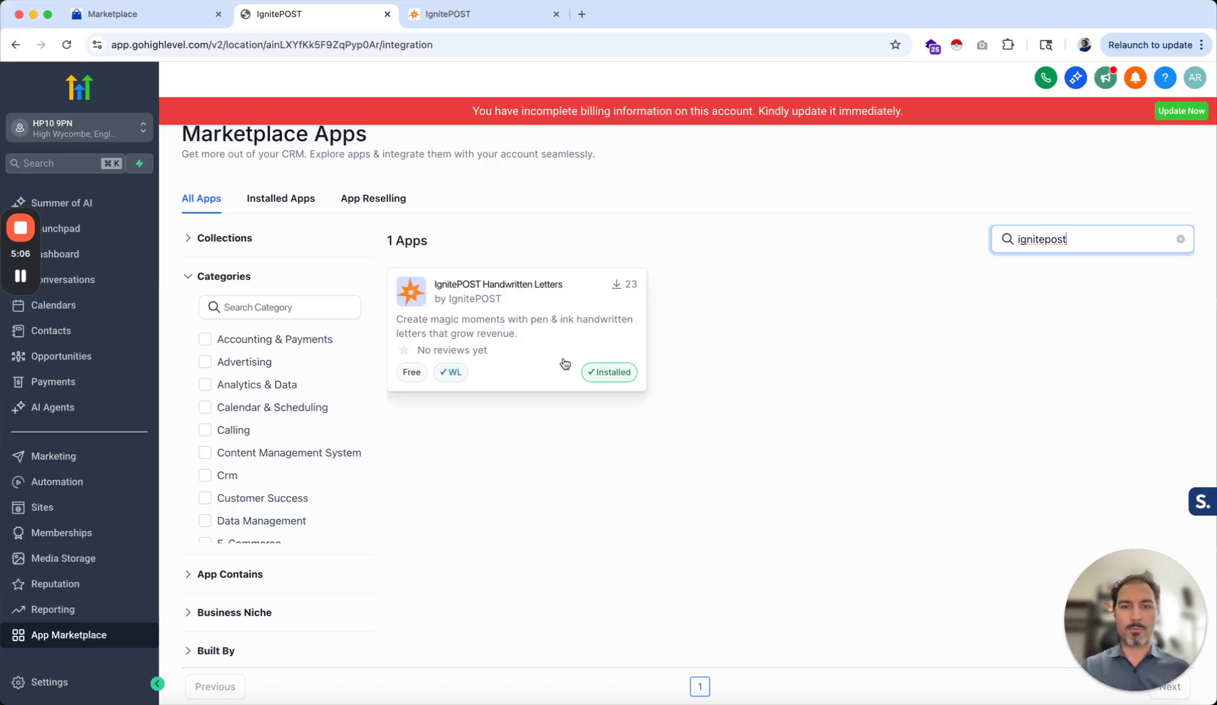
pyautogui.click(502, 324)
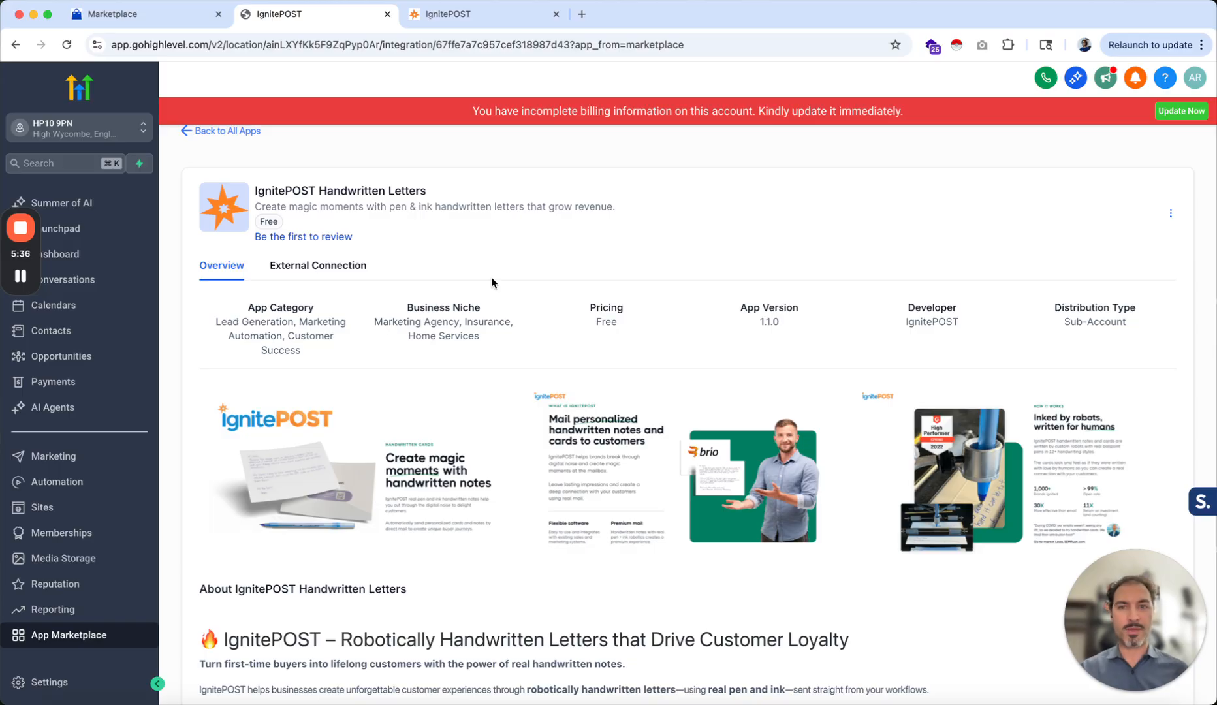
# Switch to the IgnitePOST dashboard and open the API Keys page from the account menu
pyautogui.click(495, 11)
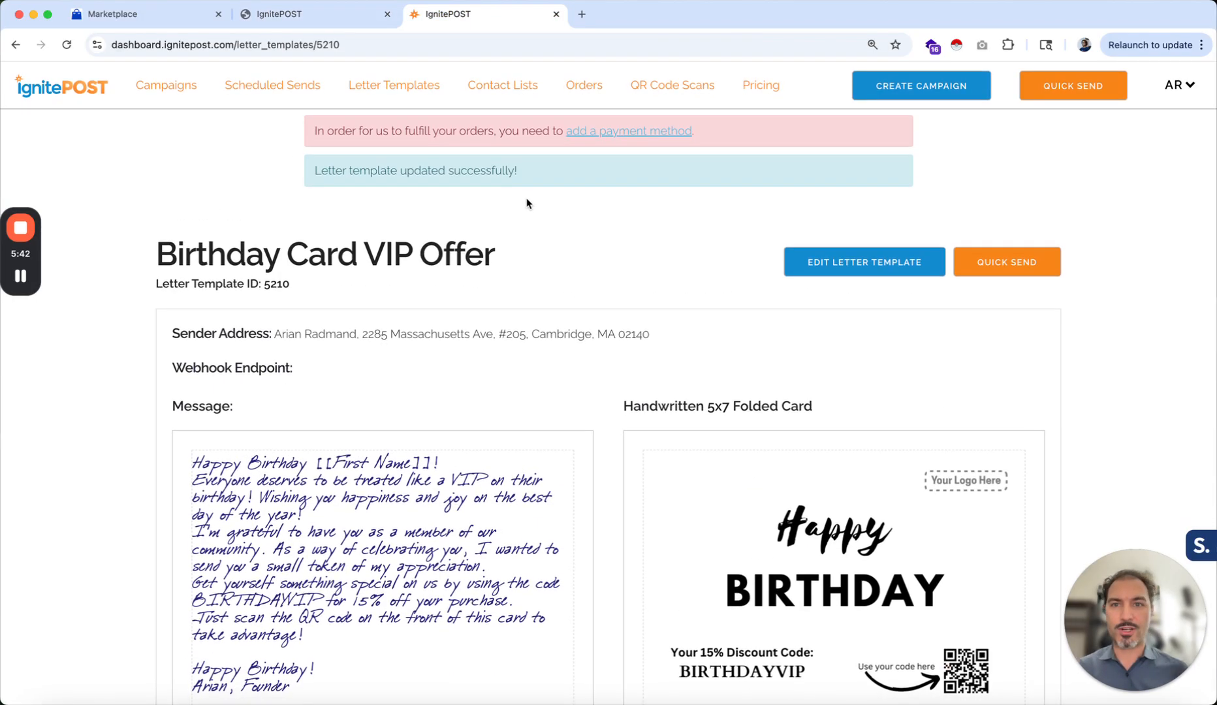
pyautogui.click(1181, 86)
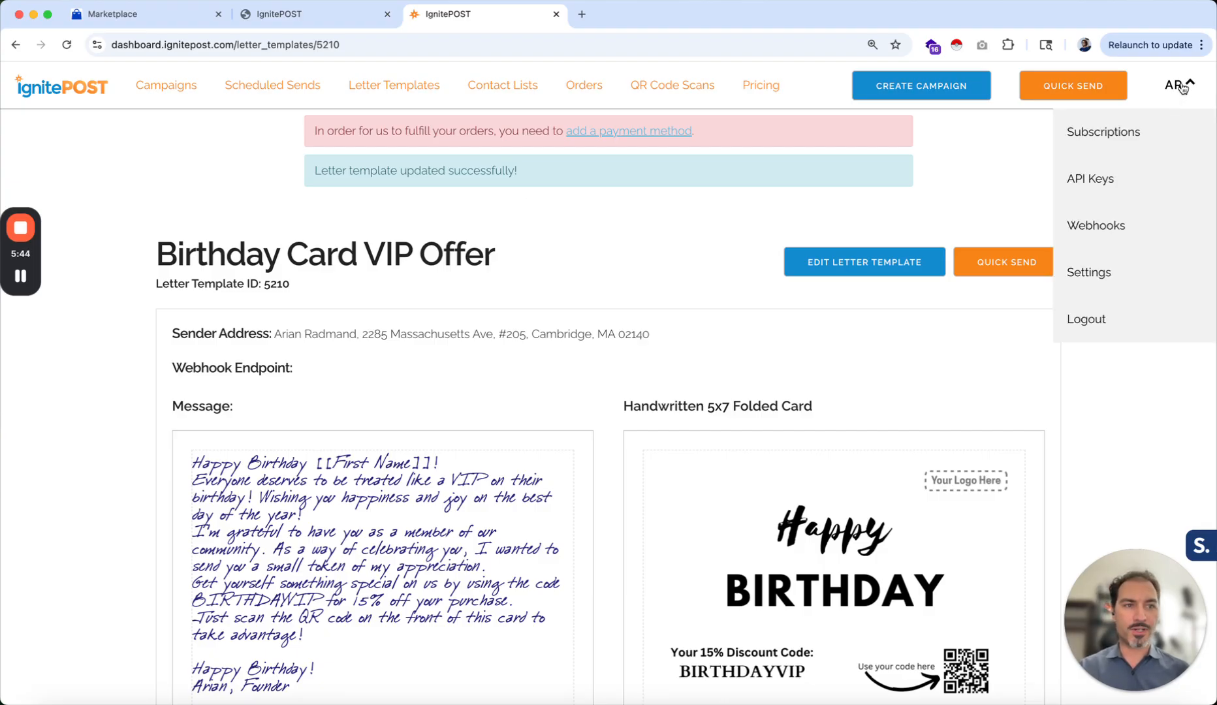
pyautogui.click(1086, 178)
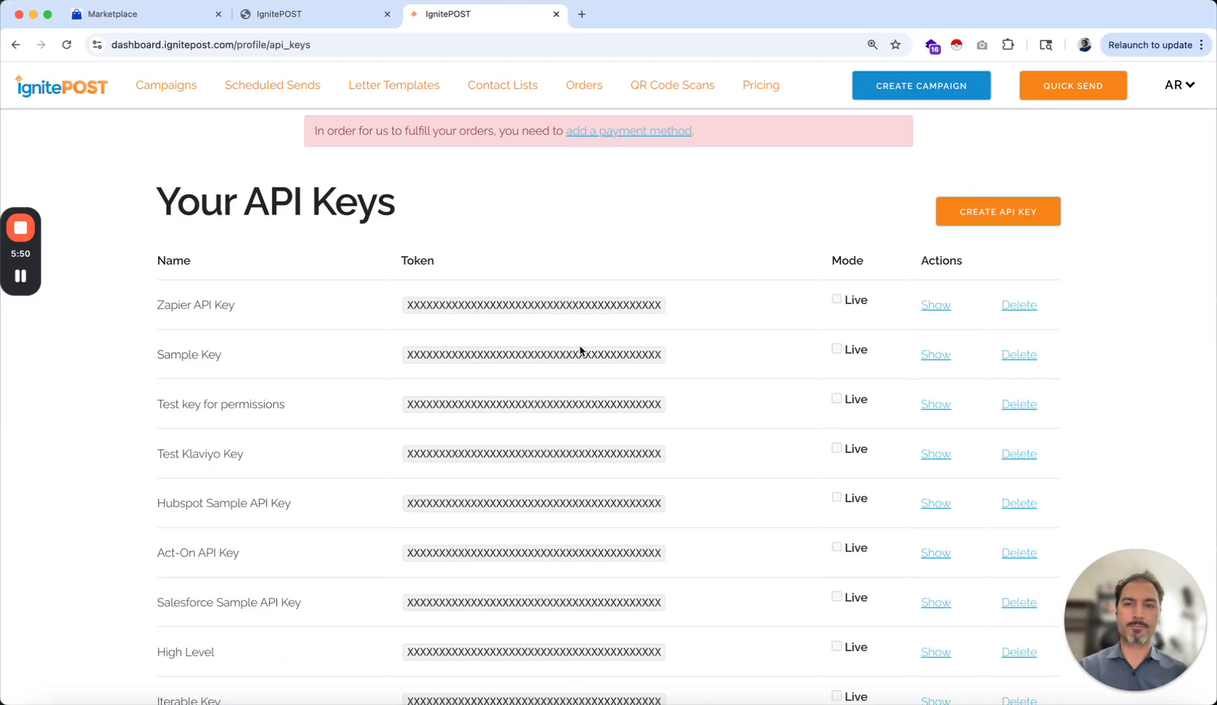
pyautogui.scroll(-2, 580, 350)
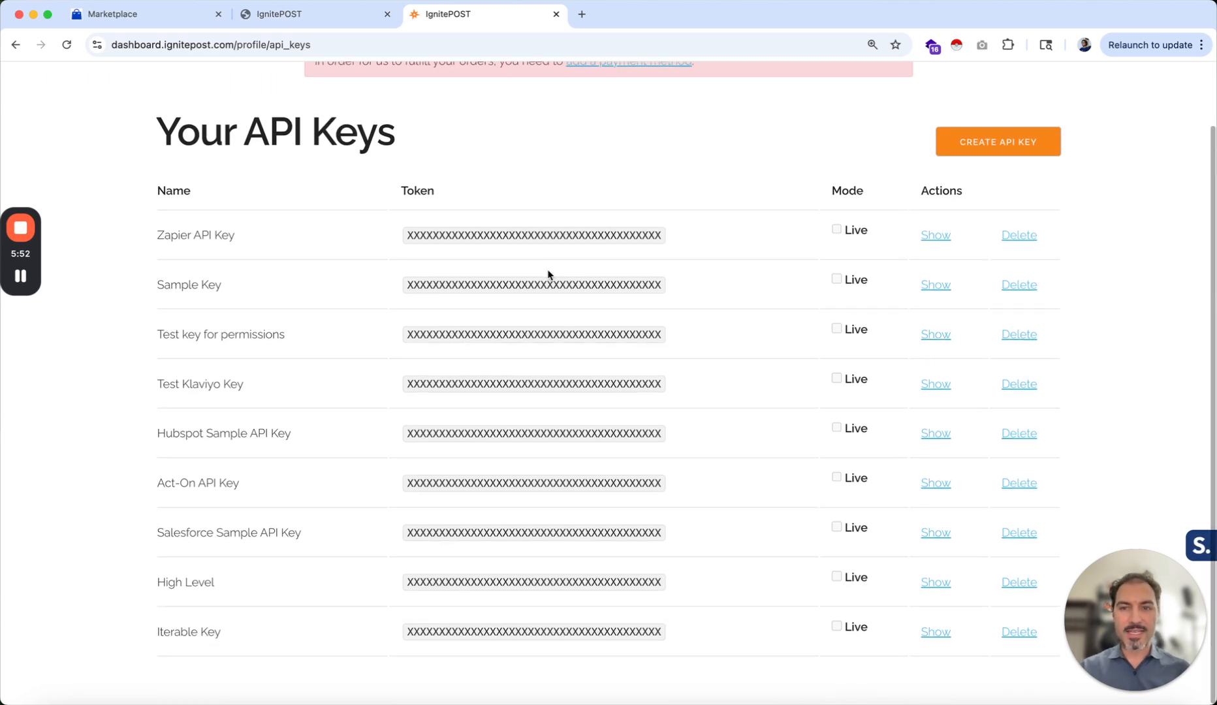
pyautogui.scroll(2, 530, 541)
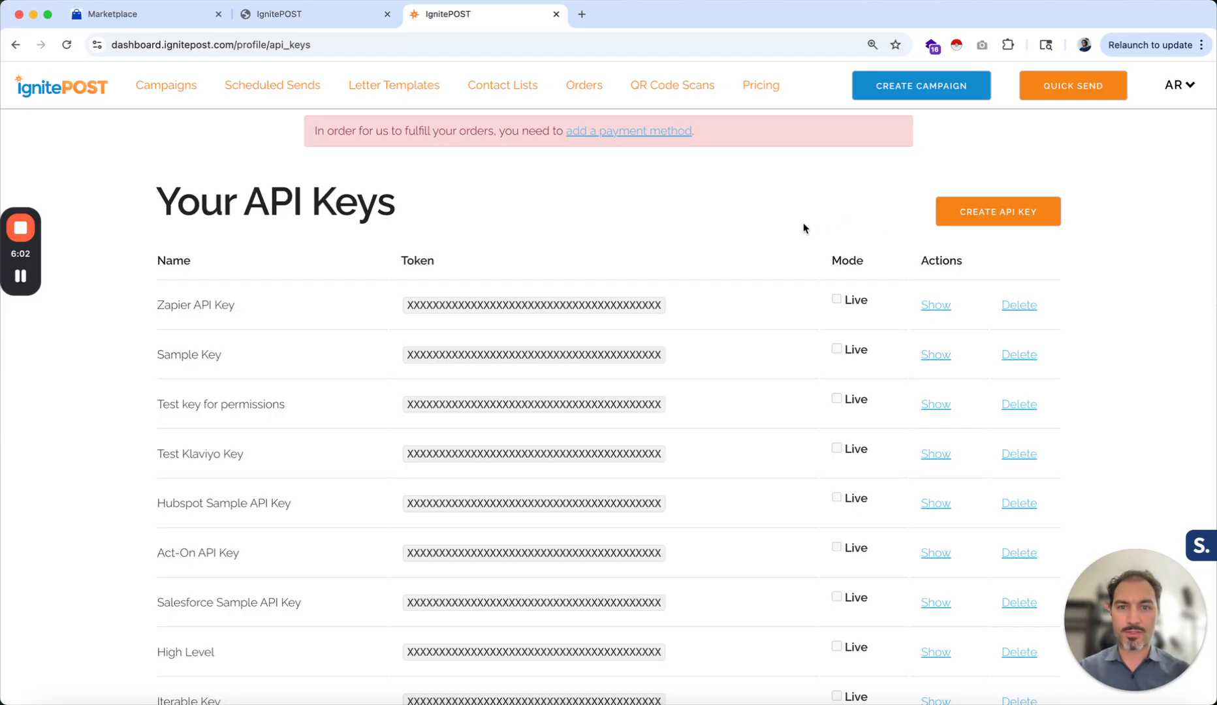
pyautogui.scroll(-2, 742, 284)
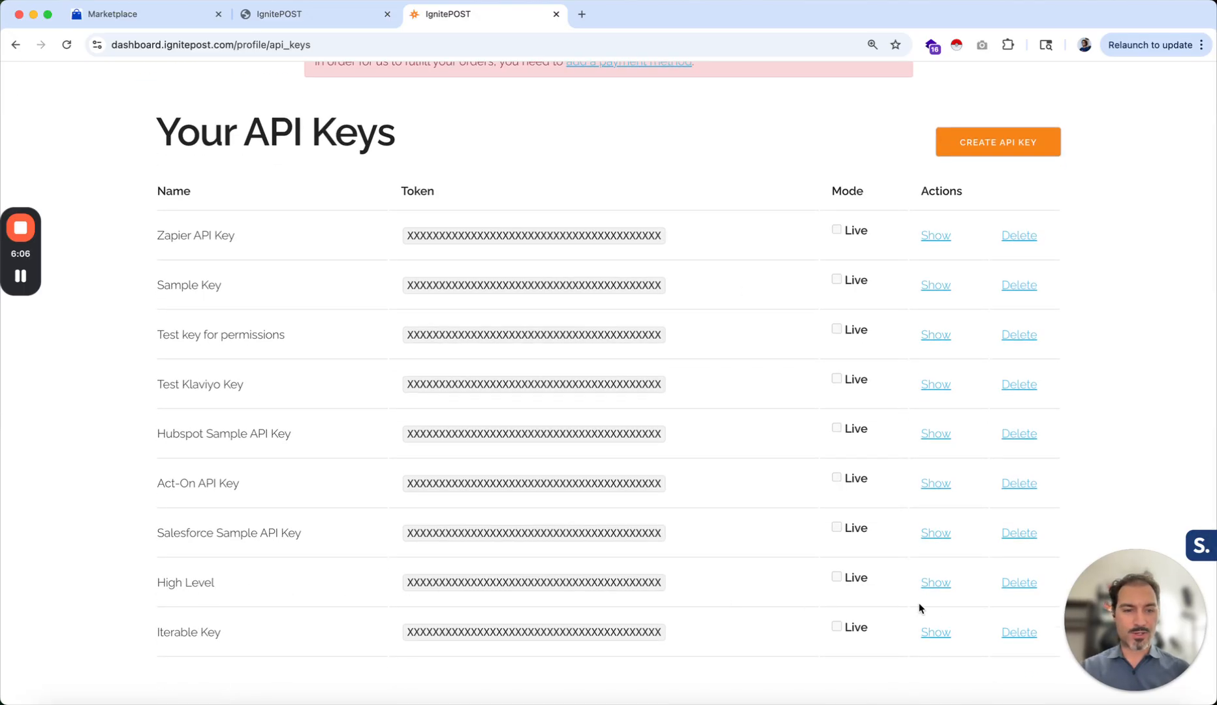
# Reveal the High Level API key token and select it for copying
pyautogui.click(937, 585)
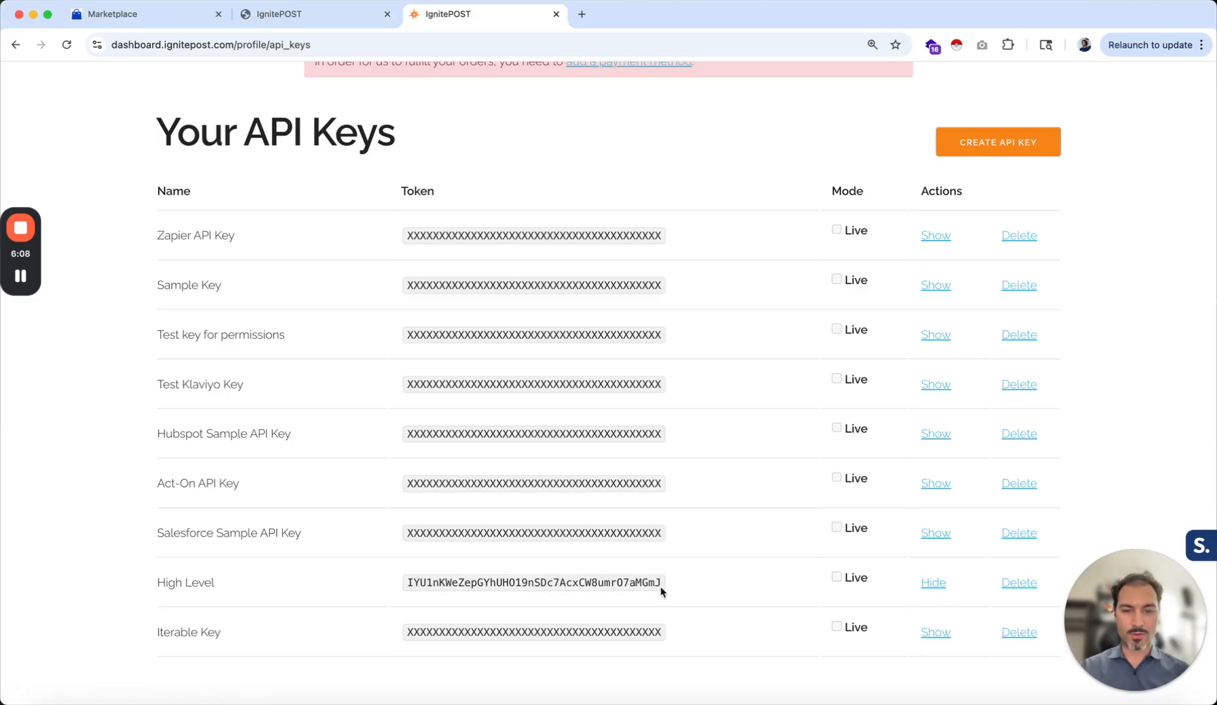
pyautogui.moveTo(660, 581); pyautogui.dragTo(405, 581)
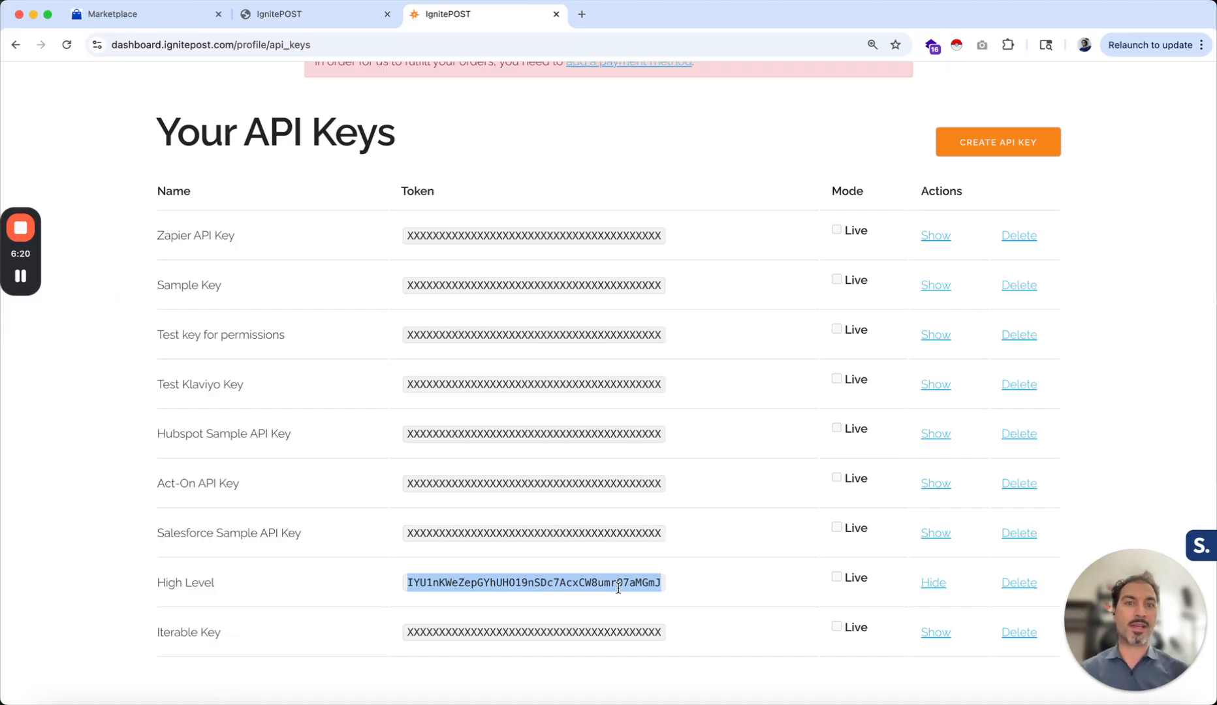
pyautogui.click(717, 556)
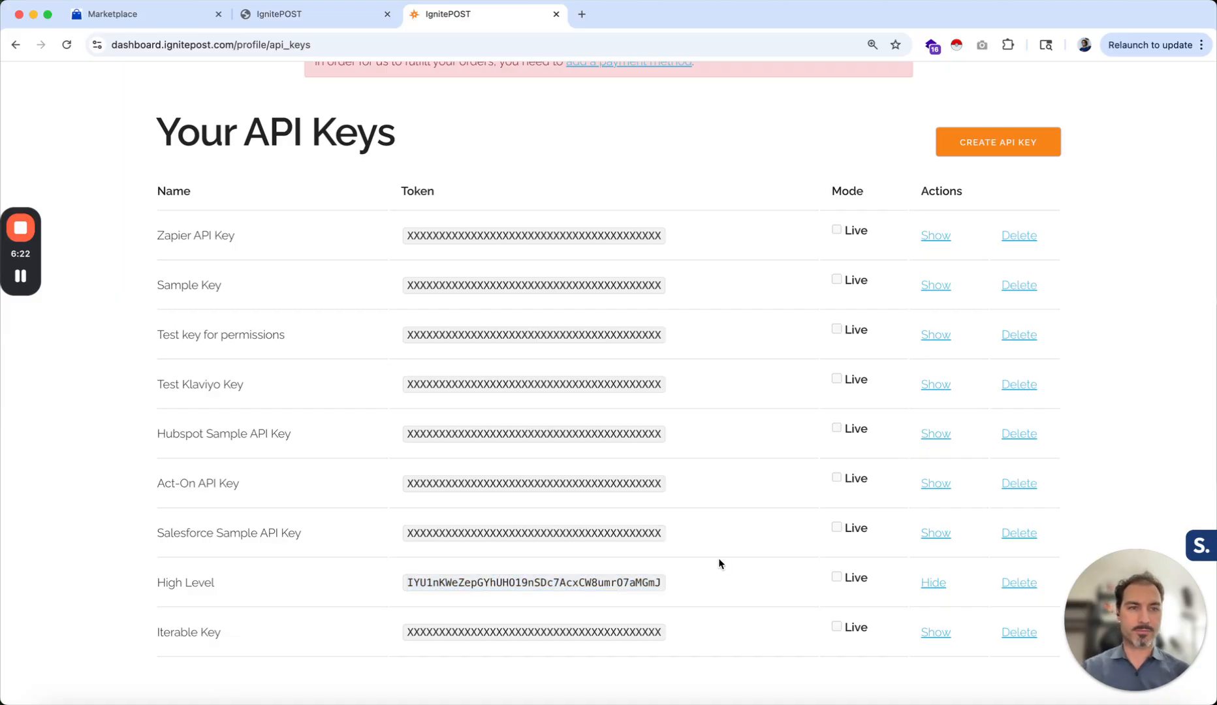
# Return to GoHighLevel and open the IgnitePOST Example Workflow under Automation
pyautogui.scroll(3, 712, 467)
pyautogui.click(286, 16)
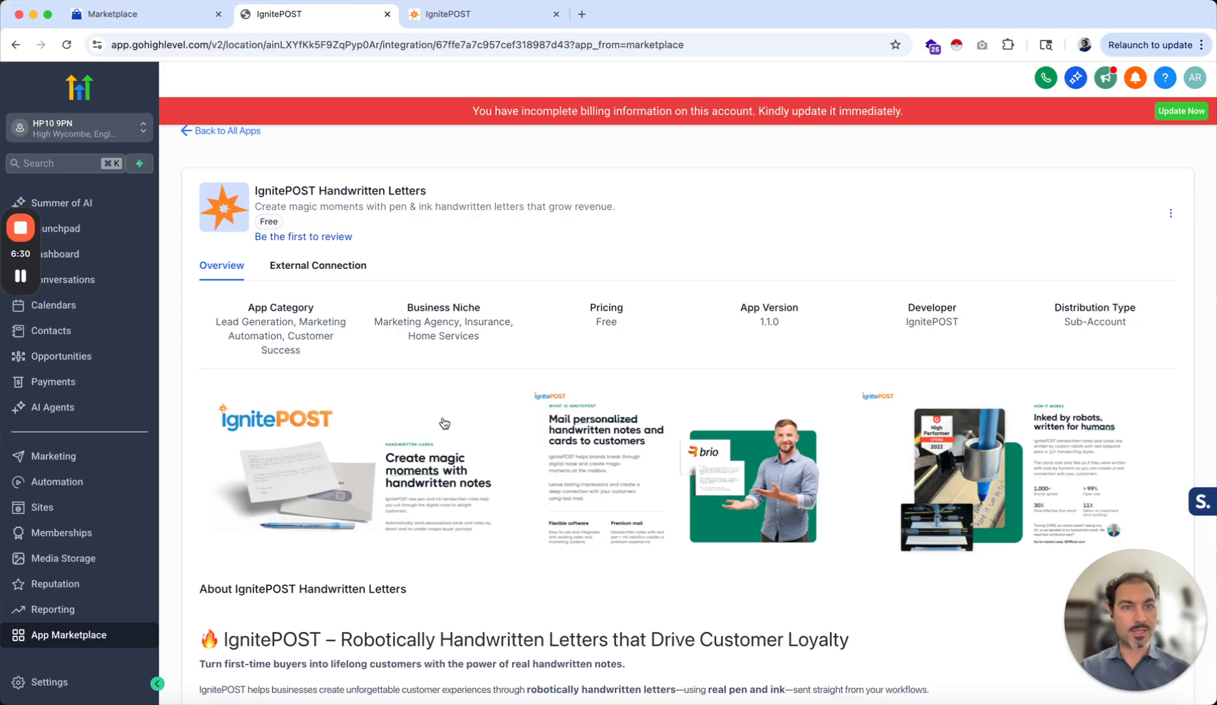
pyautogui.click(59, 484)
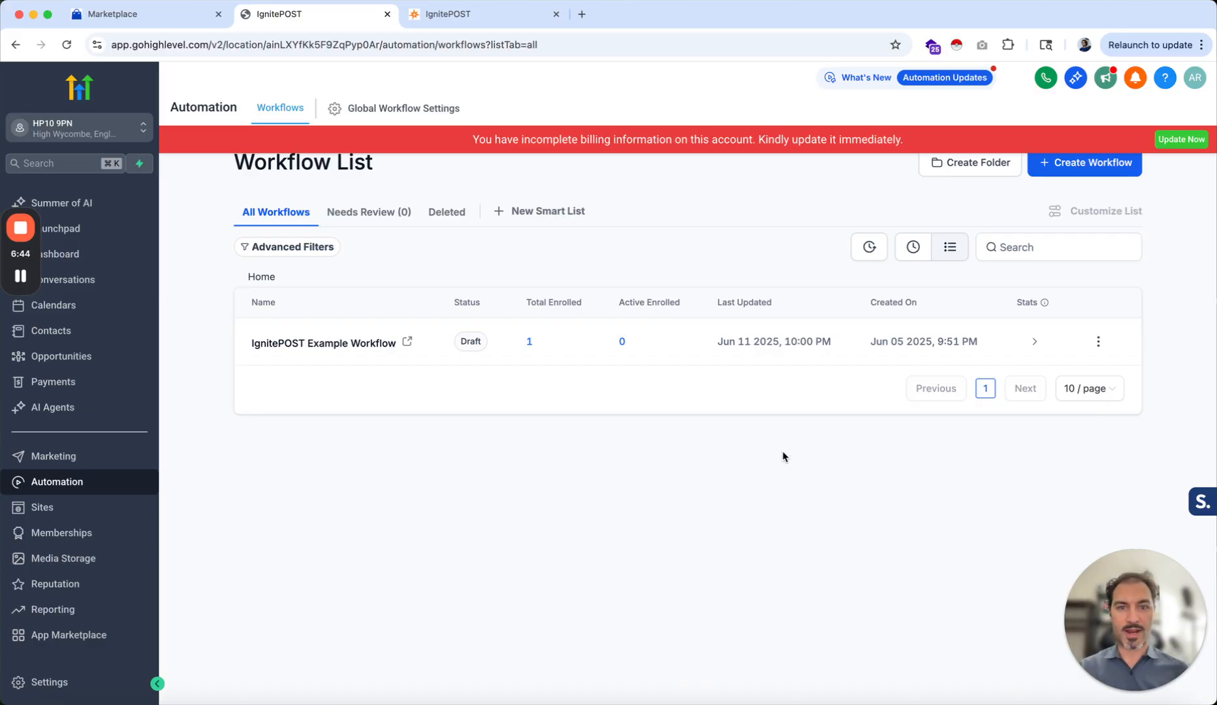
pyautogui.click(331, 349)
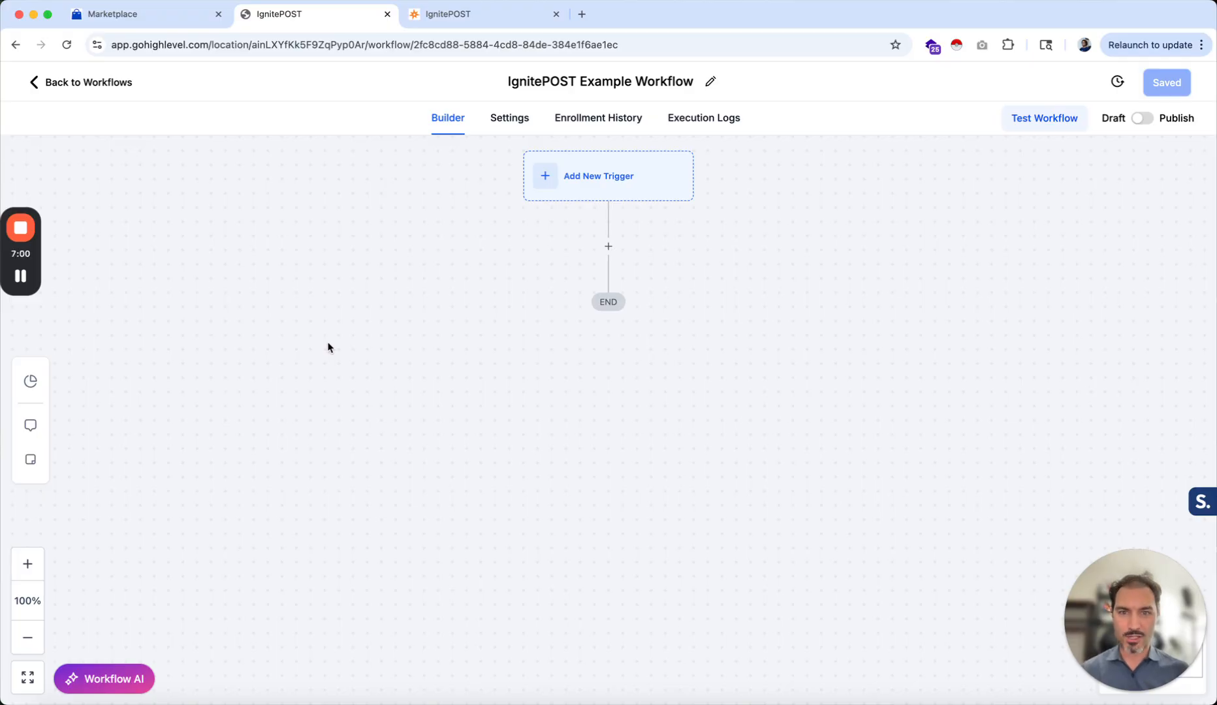
# Add a Birthday Reminder trigger to the workflow and save it
pyautogui.click(599, 187)
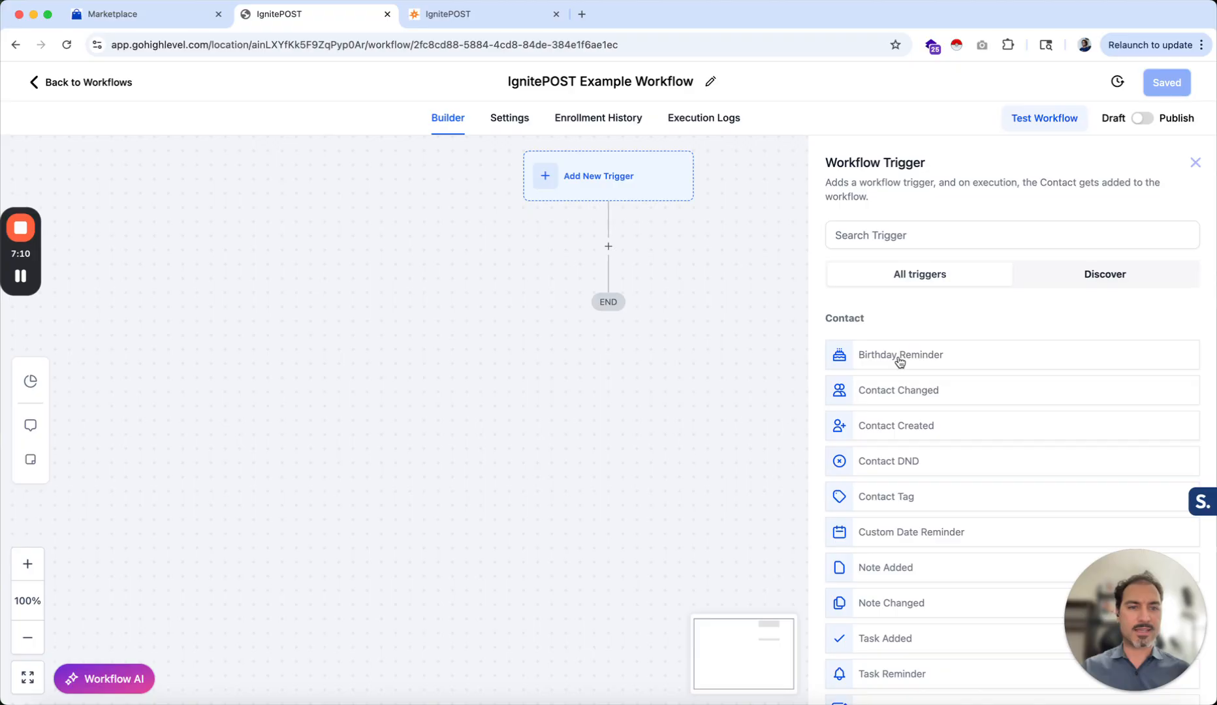
pyautogui.click(864, 355)
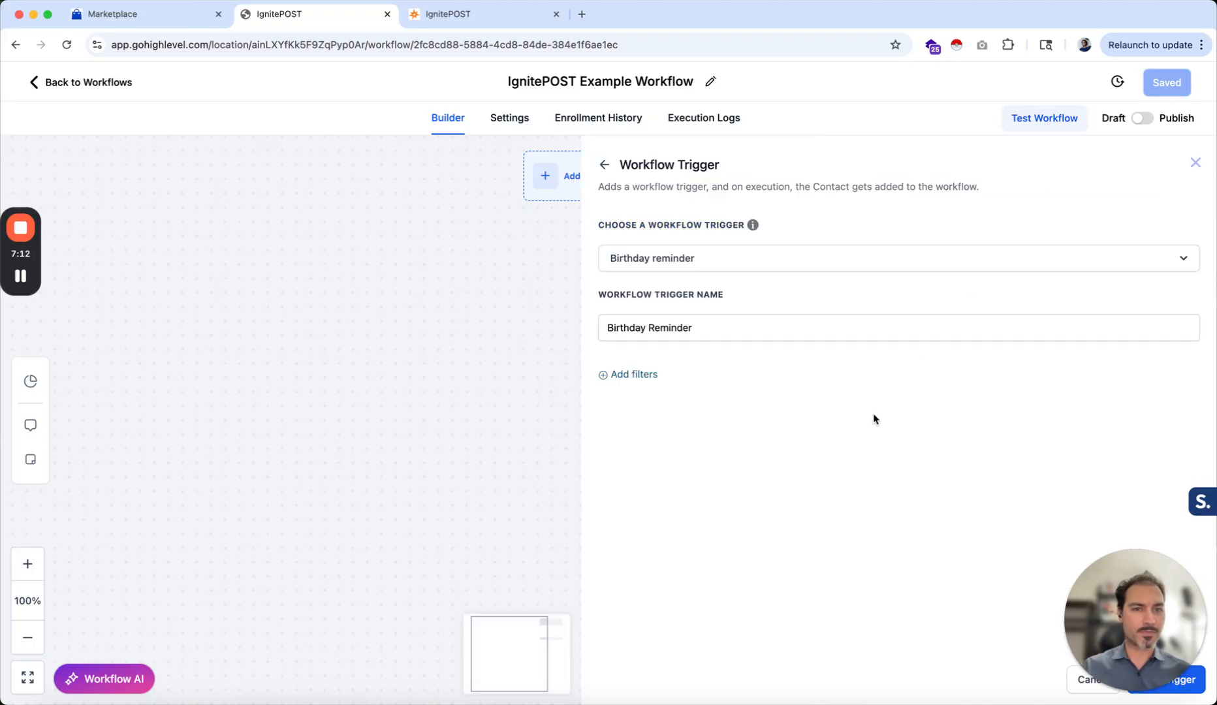
pyautogui.scroll(-1, 873, 415)
pyautogui.scroll(1, 874, 416)
pyautogui.click(1190, 679)
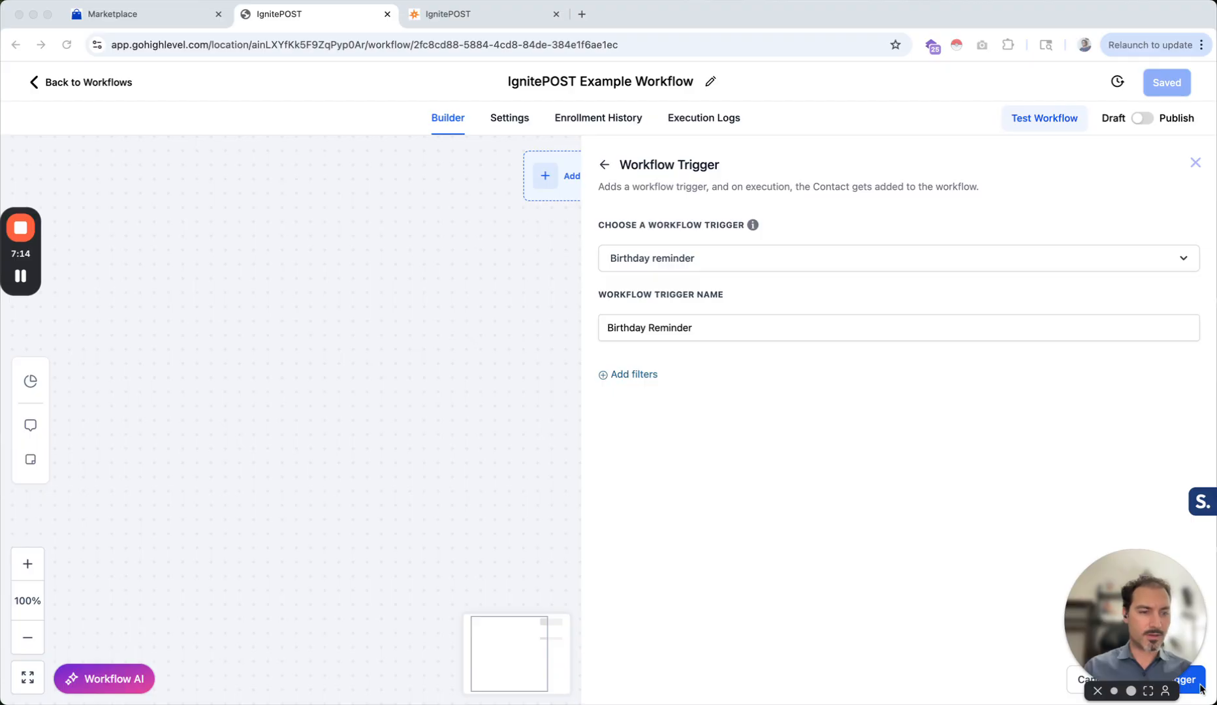
pyautogui.moveTo(1156, 598); pyautogui.dragTo(937, 597)
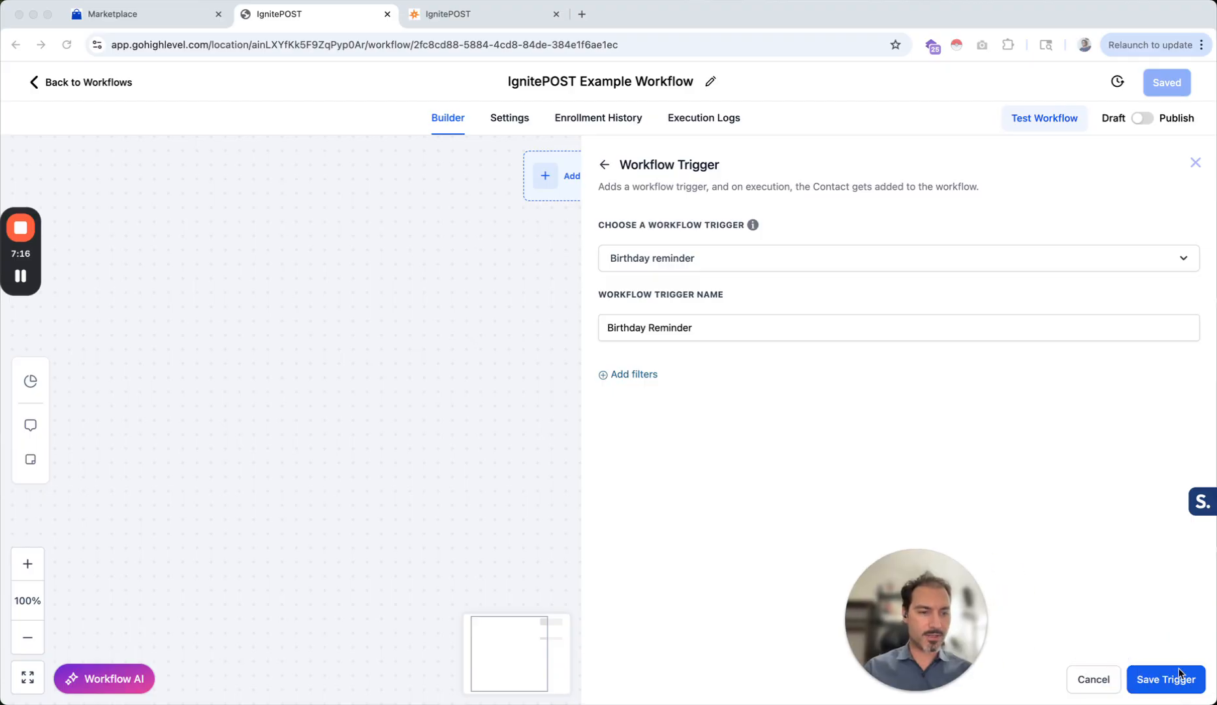
pyautogui.click(1168, 682)
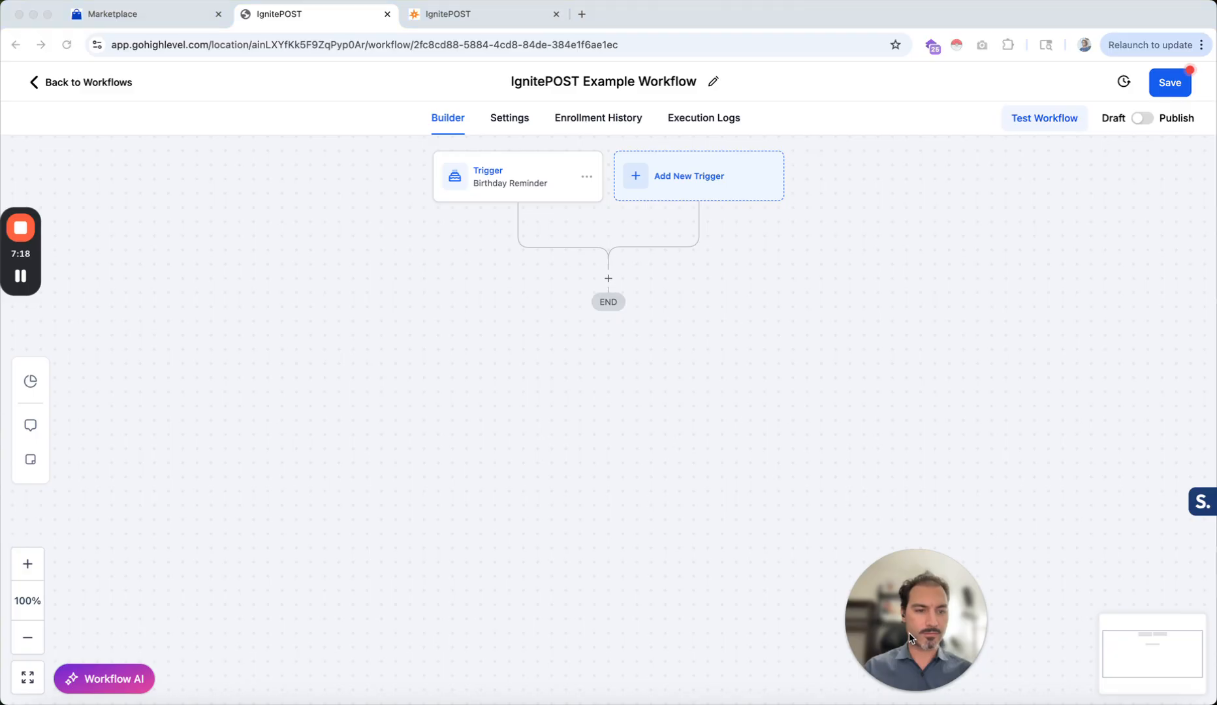
pyautogui.moveTo(927, 630); pyautogui.dragTo(1136, 643)
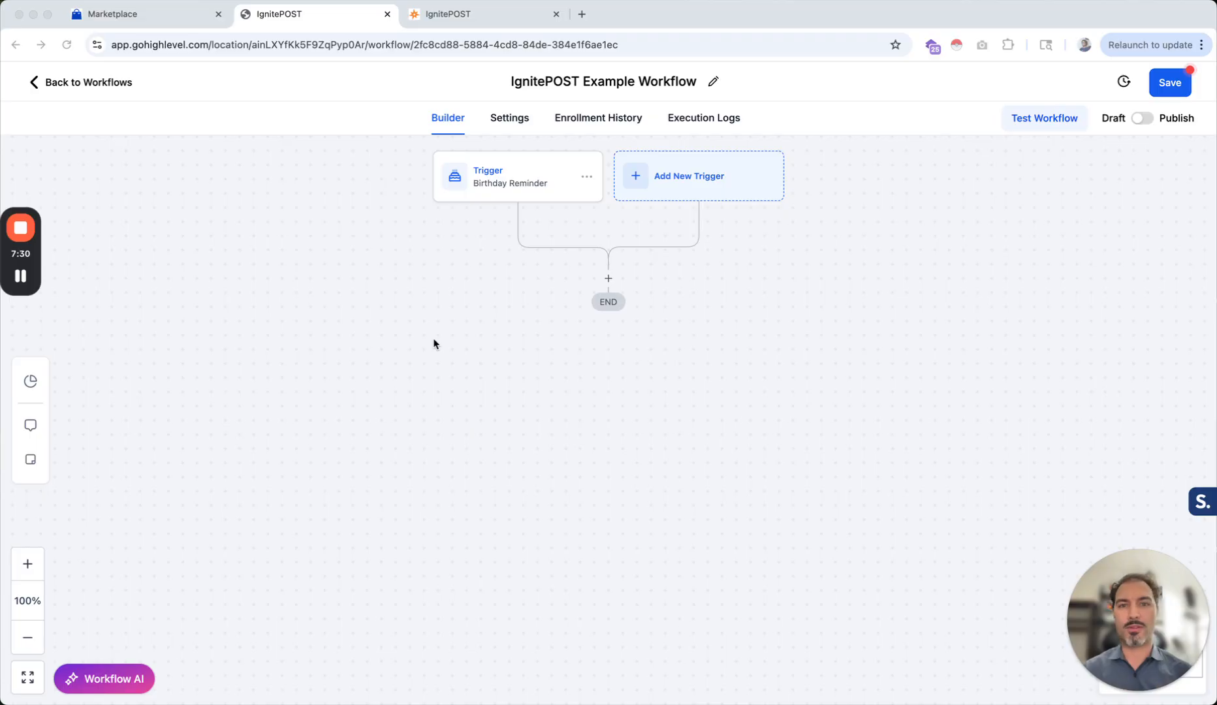
# Add an action after the trigger by searching for ignitepost and choosing the IgnitePOST action
pyautogui.click(607, 278)
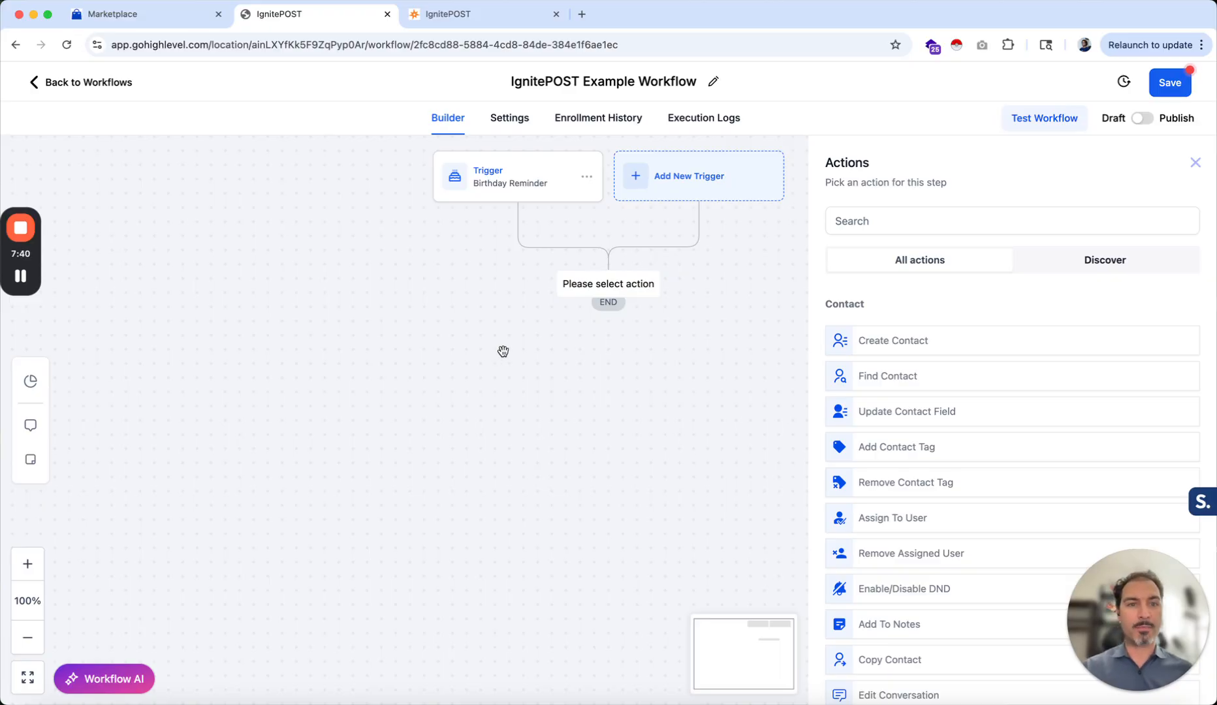
pyautogui.click(855, 220)
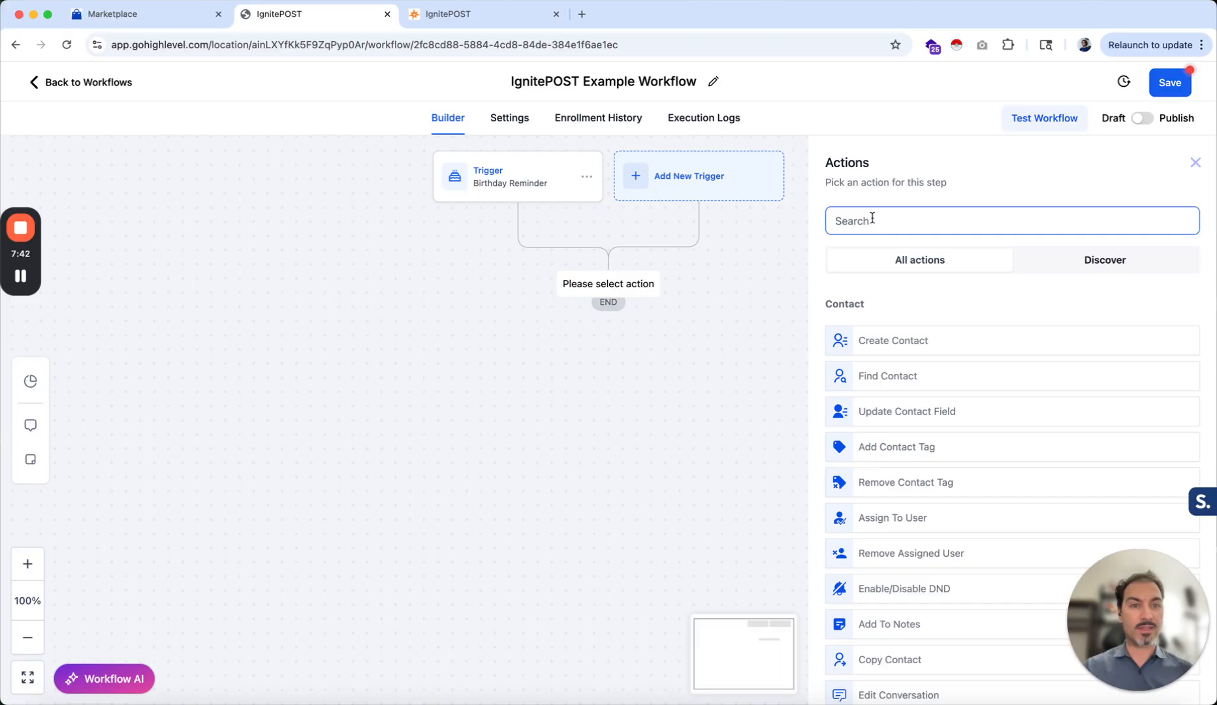
pyautogui.click(873, 220)
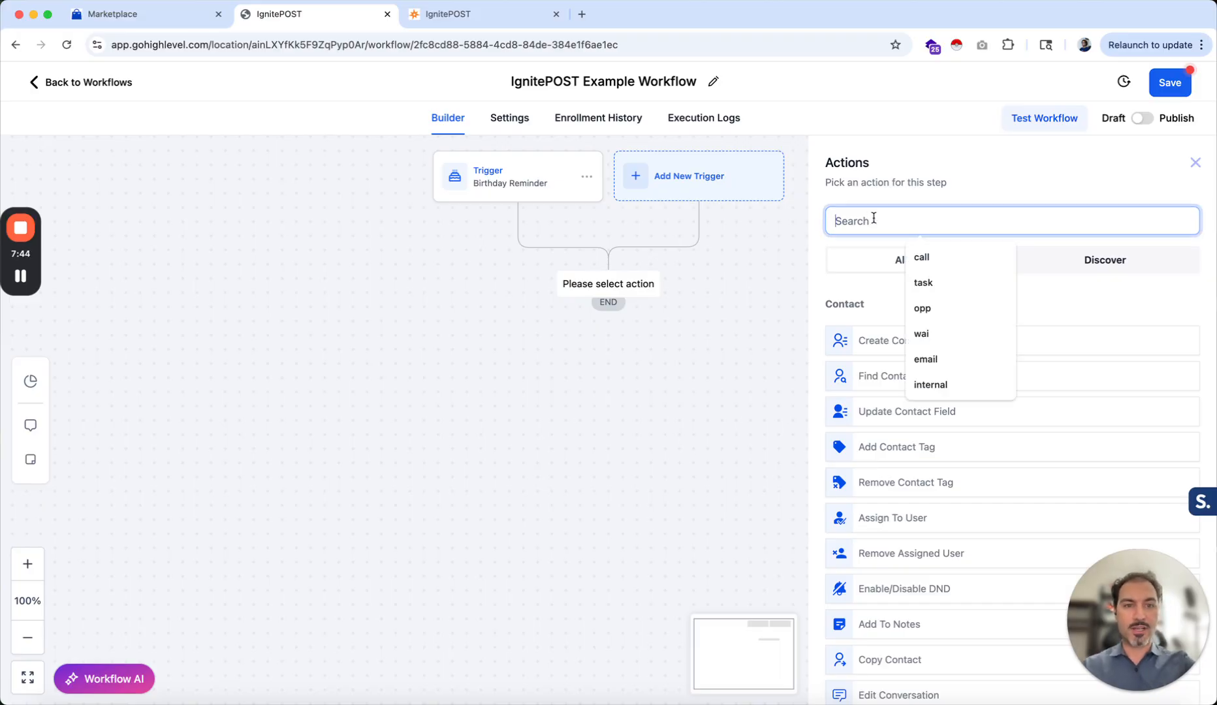
pyautogui.write('ignitepost')
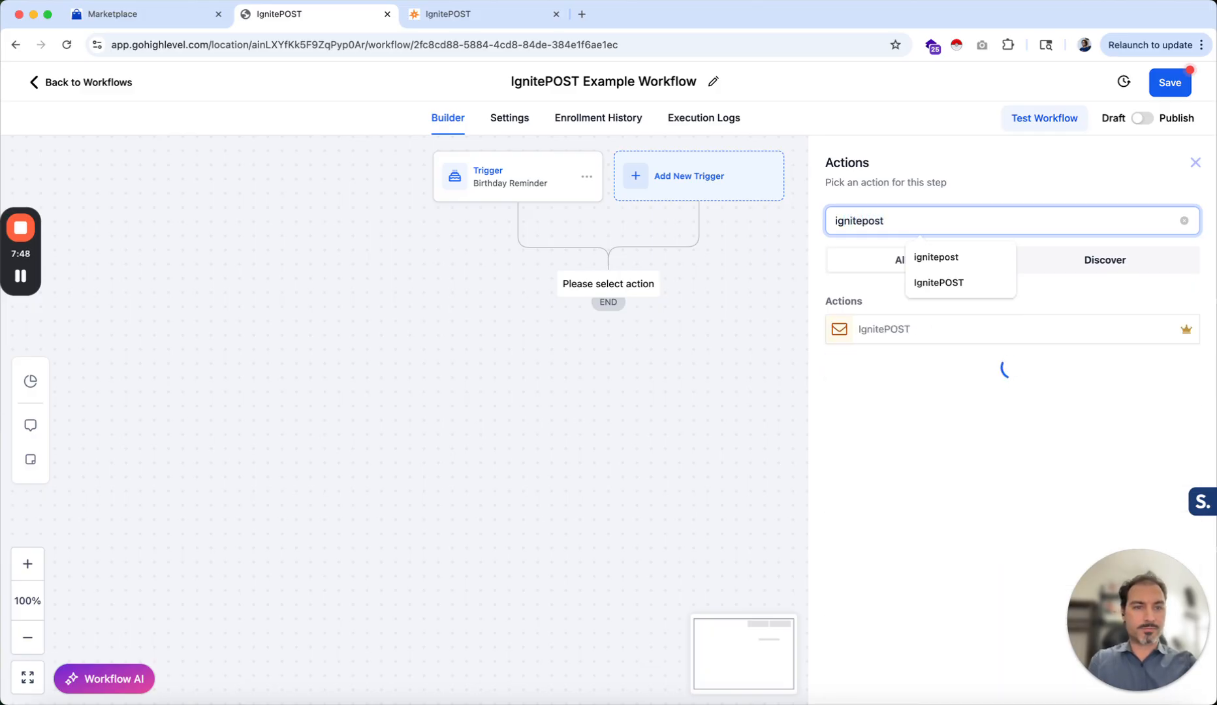
pyautogui.click(879, 330)
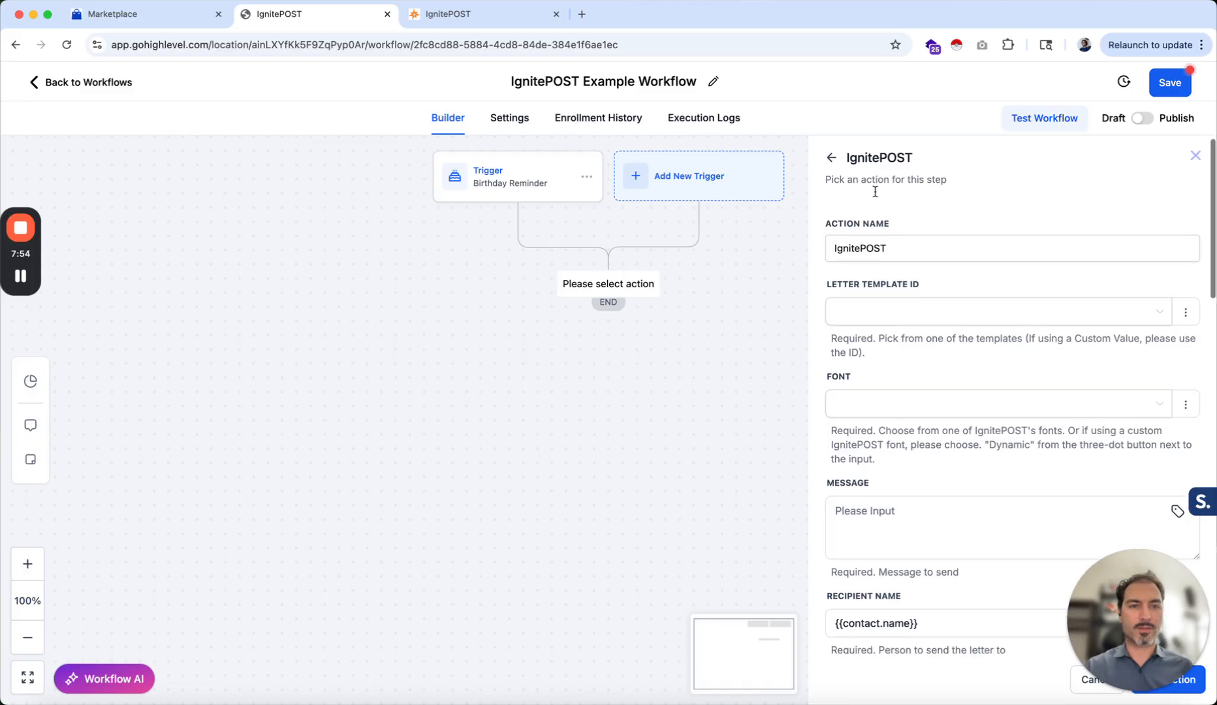
# Look up the Birthday Card VIP Offer template in the IgnitePOST templates list and select it as the action's letter template
pyautogui.scroll(-2, 873, 196)
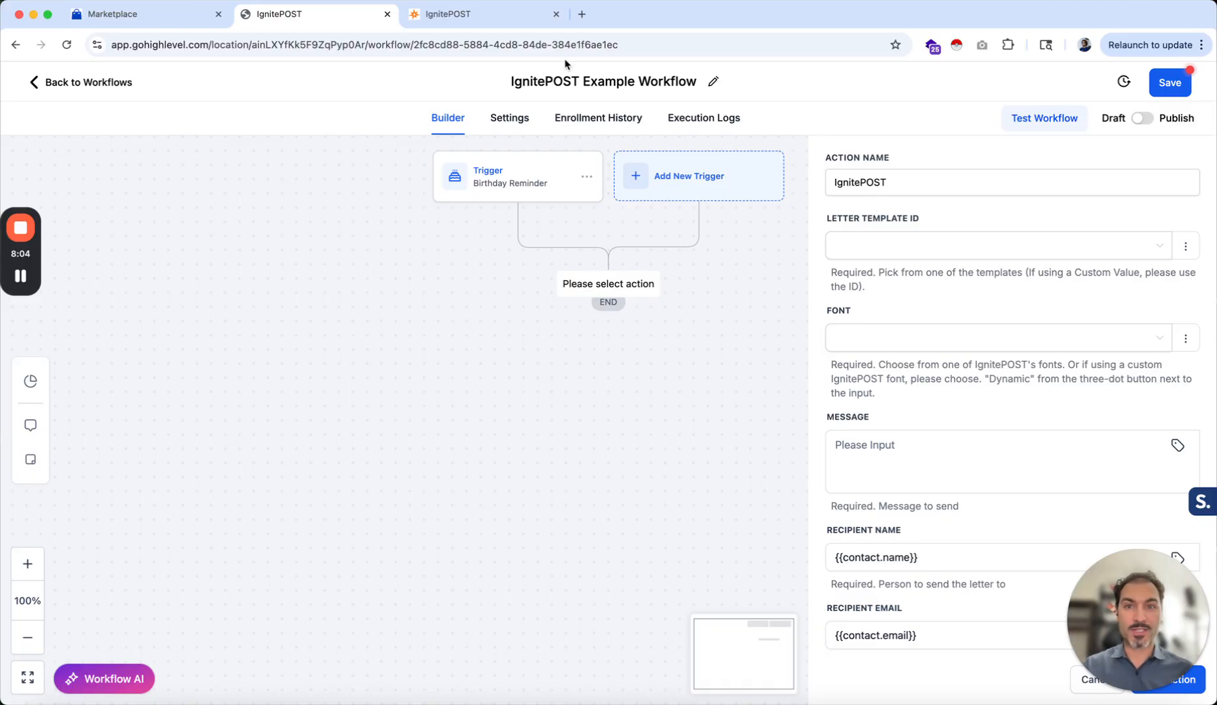
pyautogui.click(486, 14)
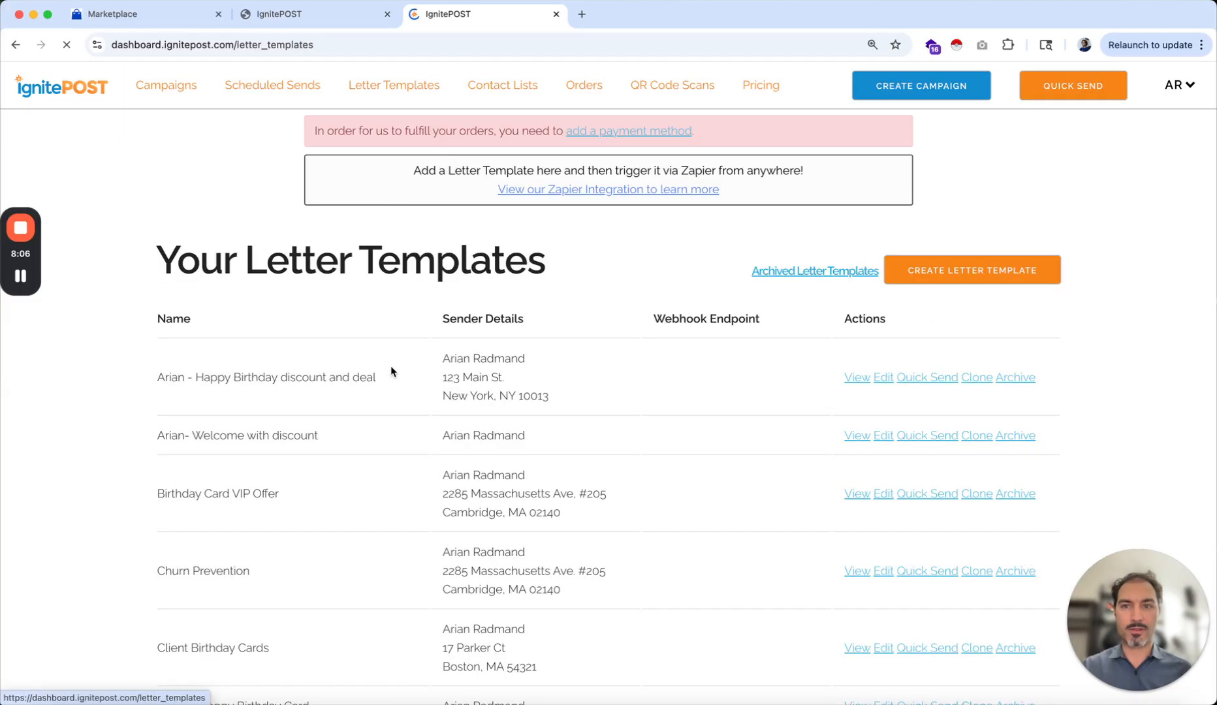
pyautogui.scroll(-4, 382, 398)
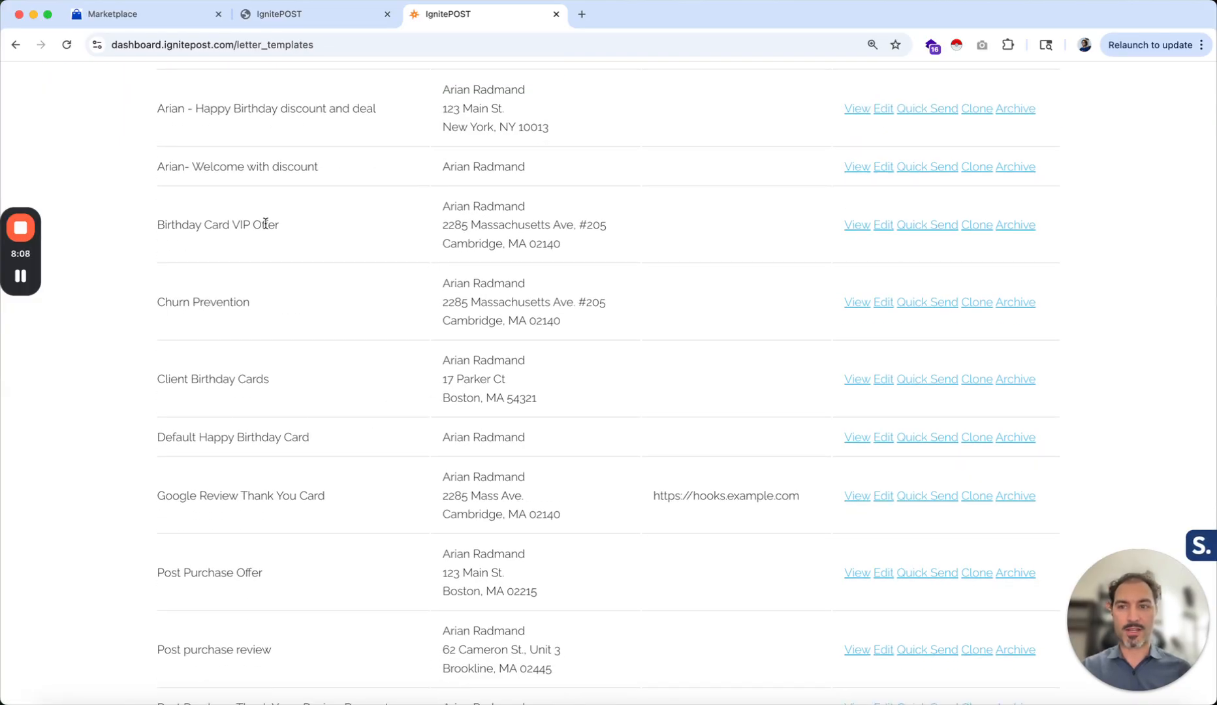
pyautogui.moveTo(281, 228); pyautogui.dragTo(131, 230)
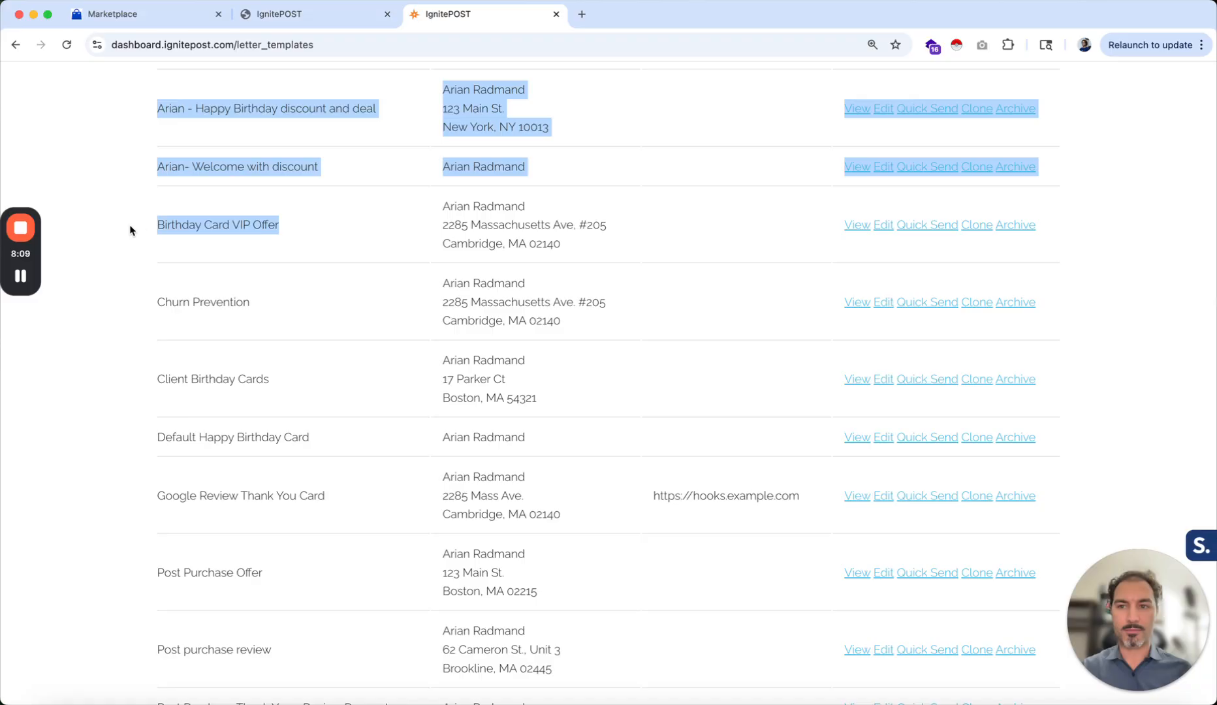
pyautogui.tripleClick(178, 226)
pyautogui.click(284, 13)
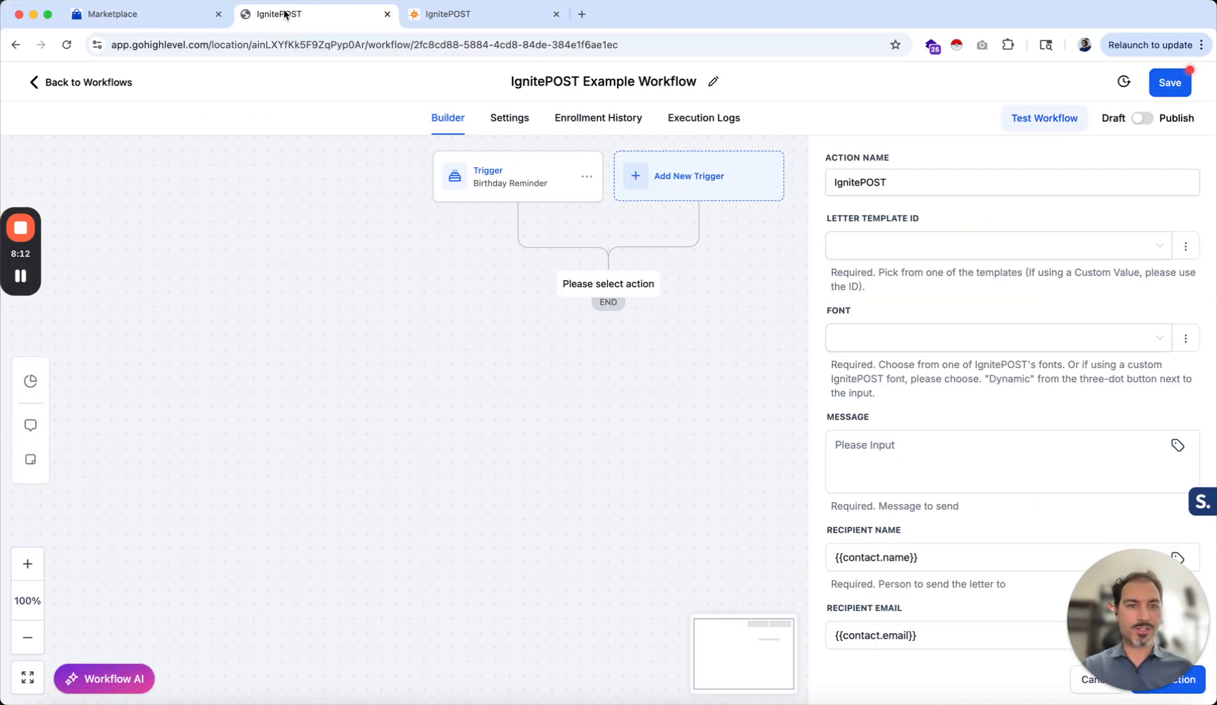
pyautogui.click(848, 254)
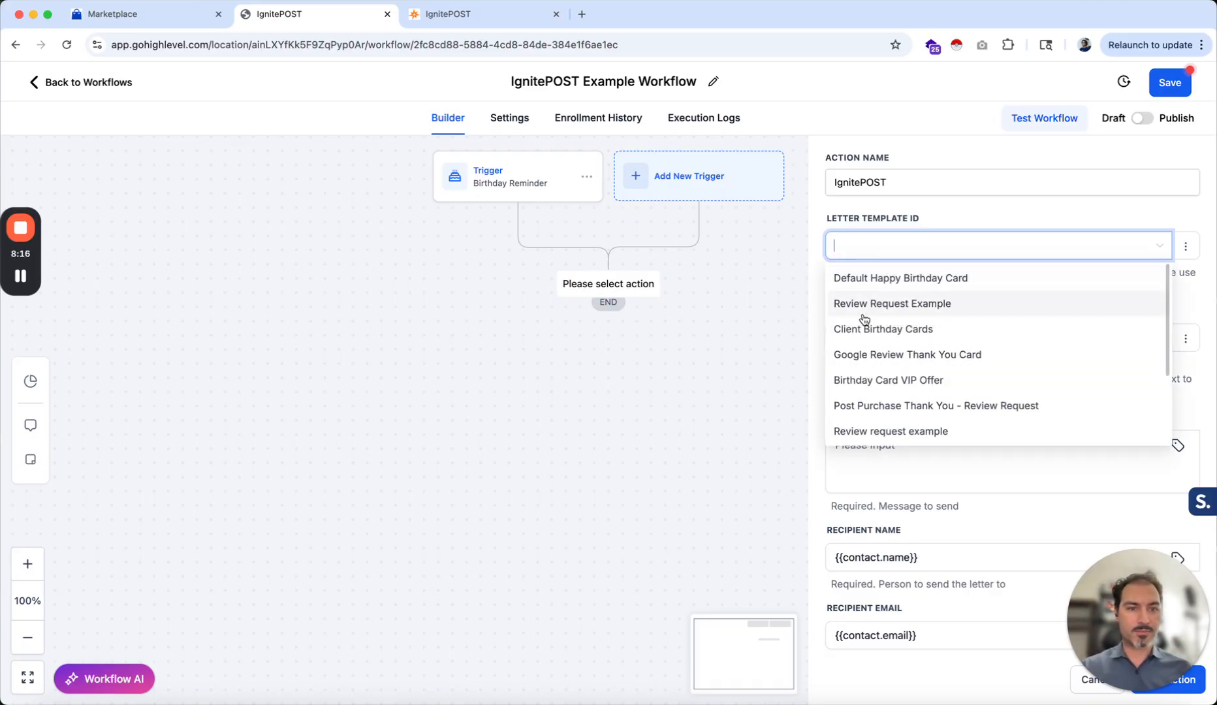
pyautogui.click(854, 383)
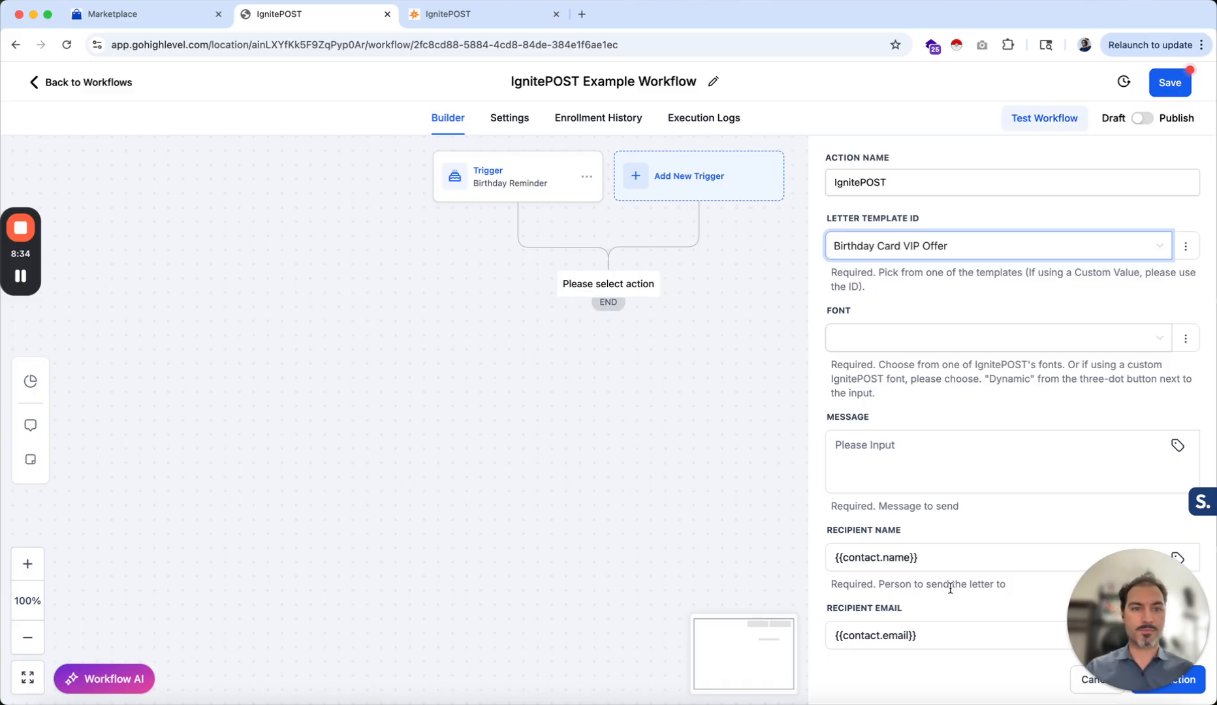
# Check the Birthday Card VIP Offer template's handwriting style in IgnitePOST and set the action's font to Nelson
pyautogui.scroll(-1, 874, 343)
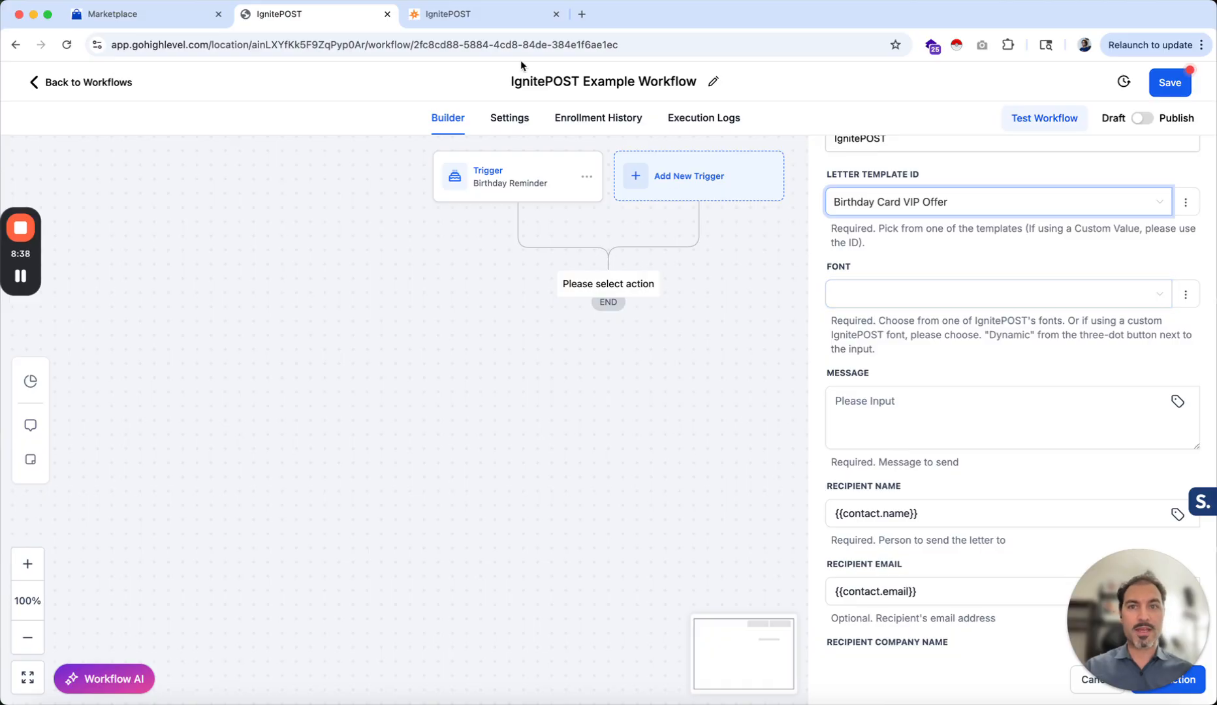
pyautogui.click(495, 15)
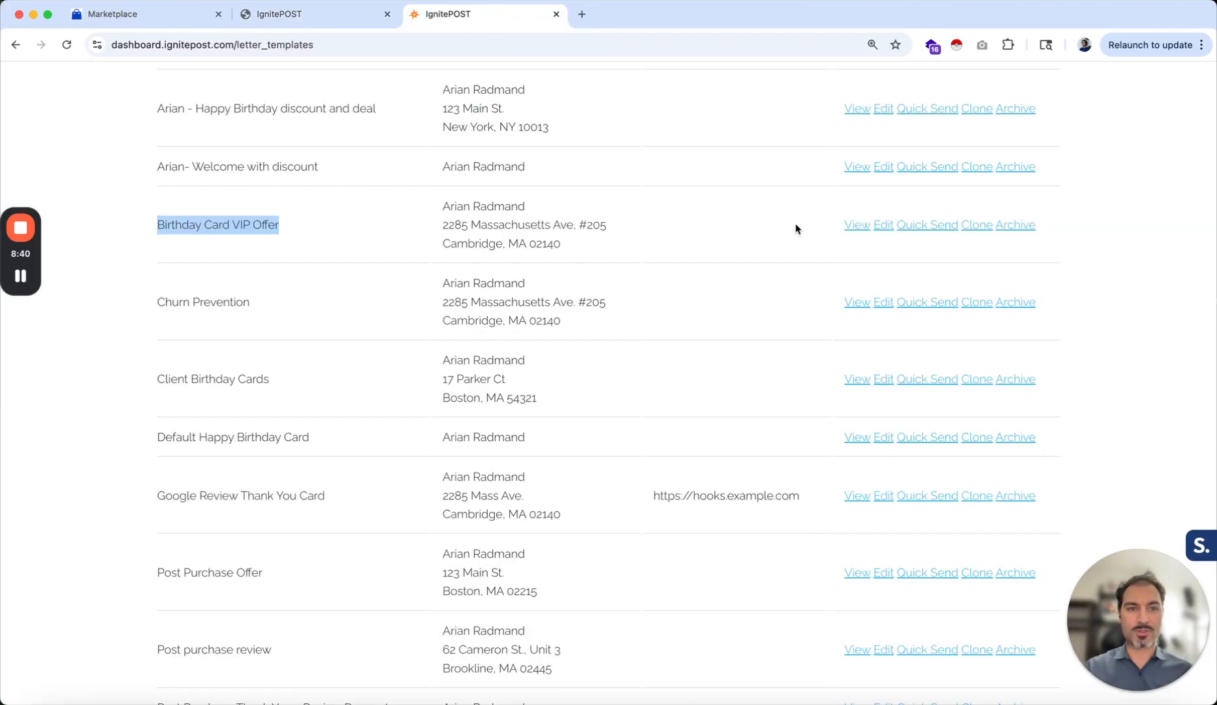
pyautogui.click(885, 225)
pyautogui.scroll(-10, 618, 441)
pyautogui.scroll(-10, 618, 435)
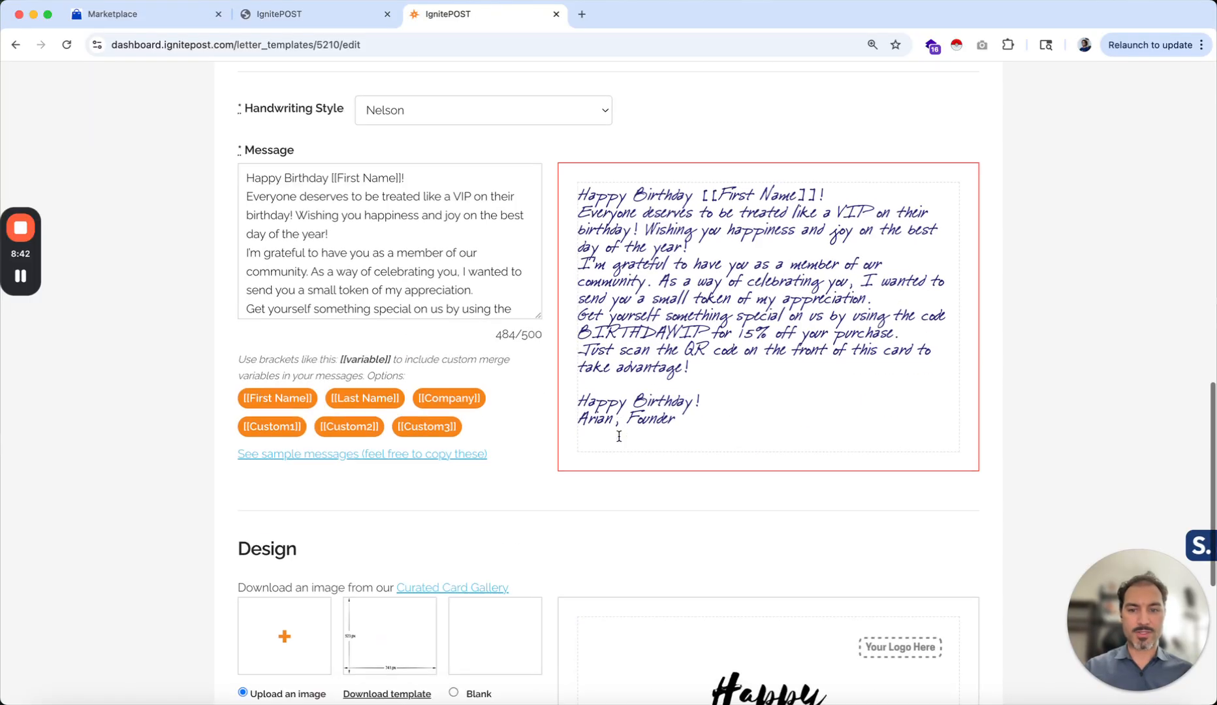
pyautogui.scroll(8, 619, 436)
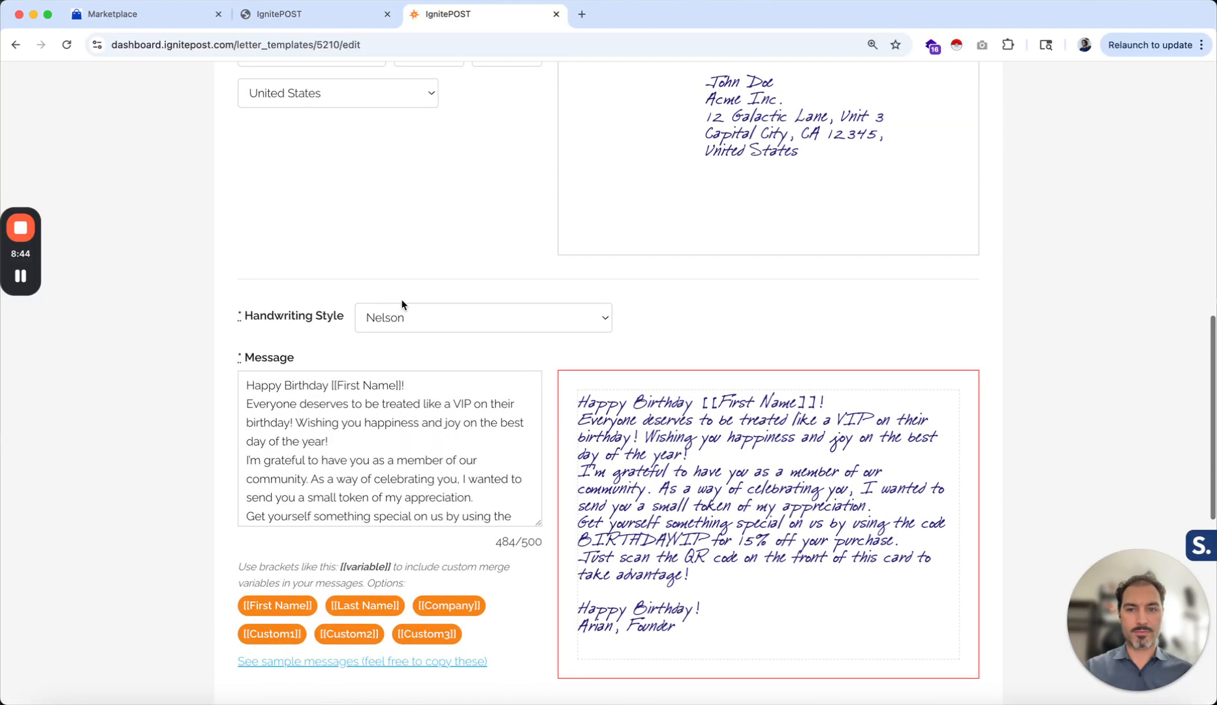
pyautogui.click(297, 18)
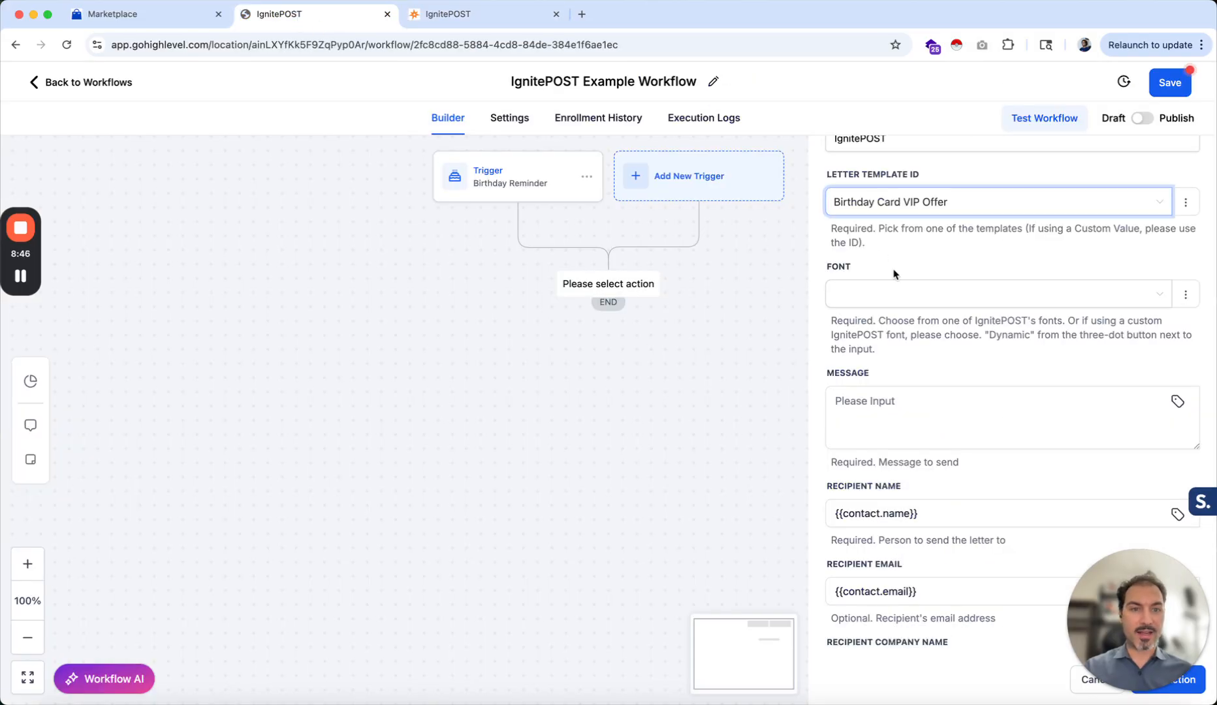
pyautogui.click(891, 297)
pyautogui.click(866, 432)
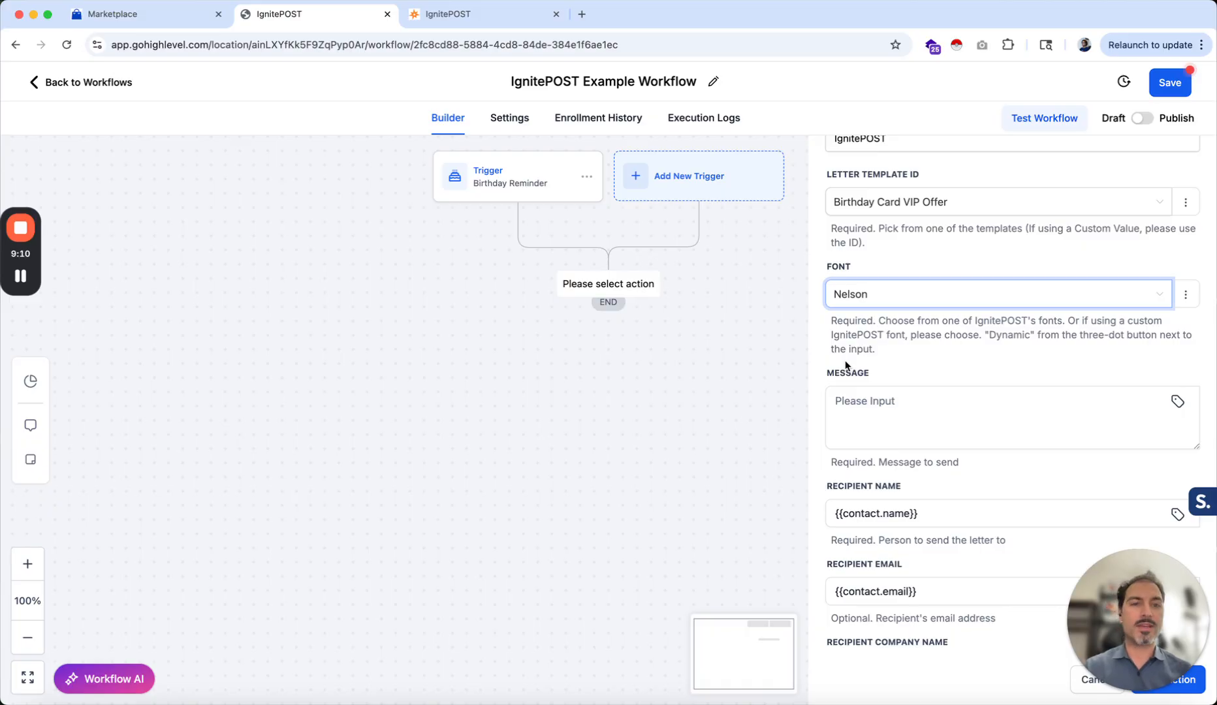
# Copy the template's message text from IgnitePOST and paste it into the action's Message field, enlarging the field
pyautogui.scroll(-3, 843, 373)
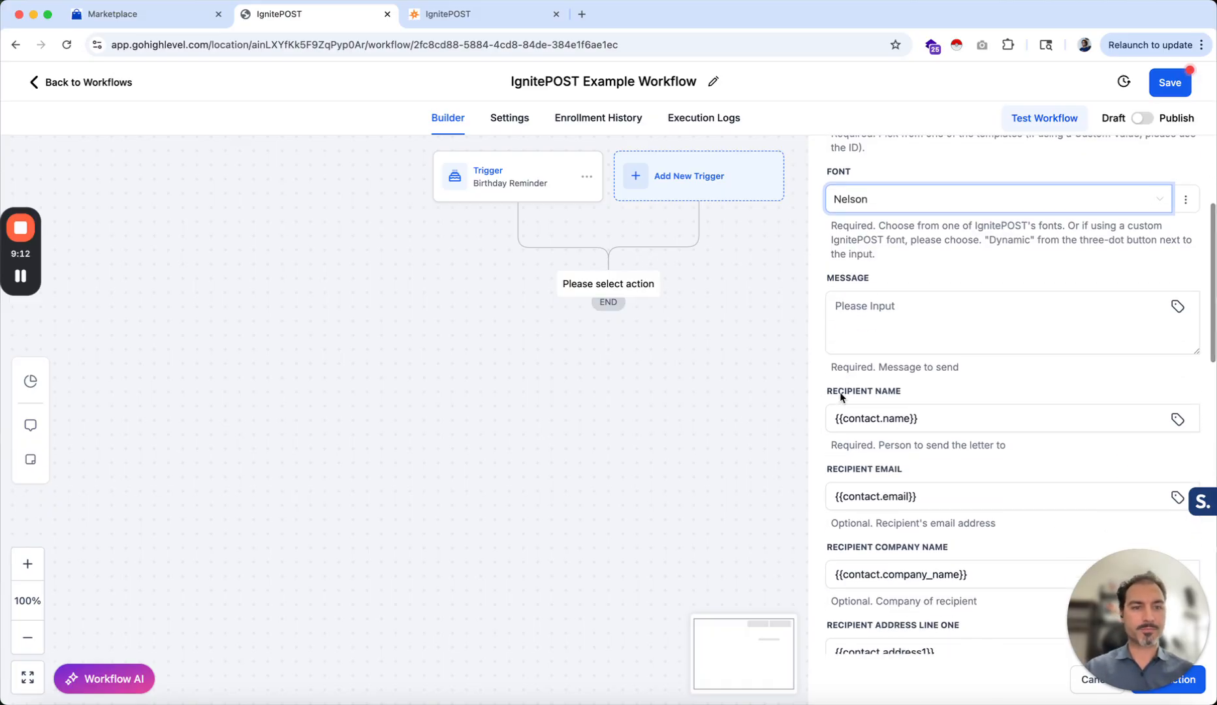
pyautogui.click(870, 258)
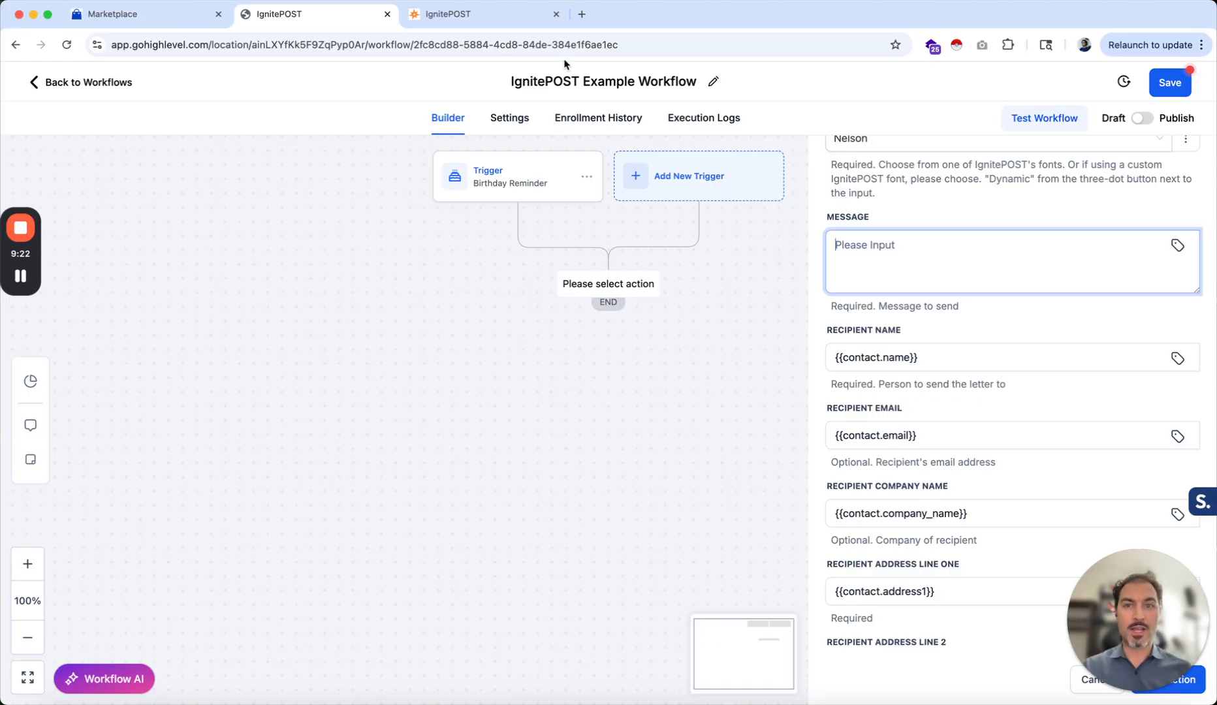
pyautogui.click(445, 16)
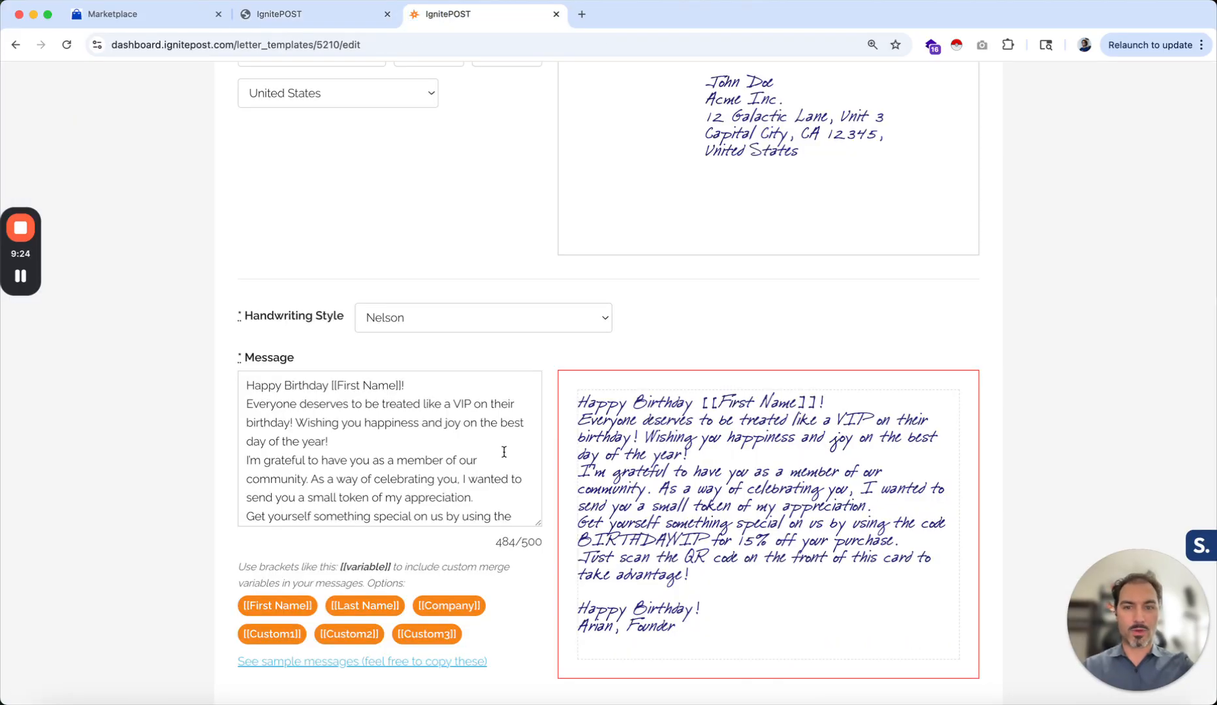
pyautogui.click(345, 455)
pyautogui.press('super+a')
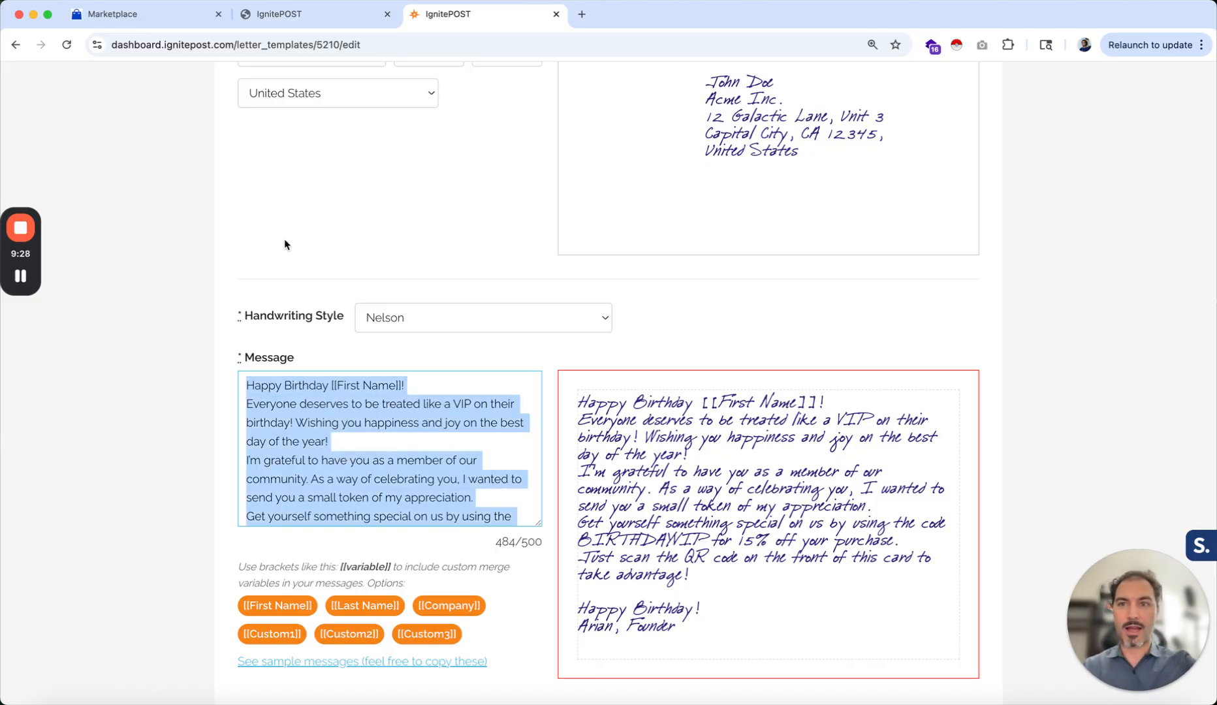
pyautogui.click(313, 13)
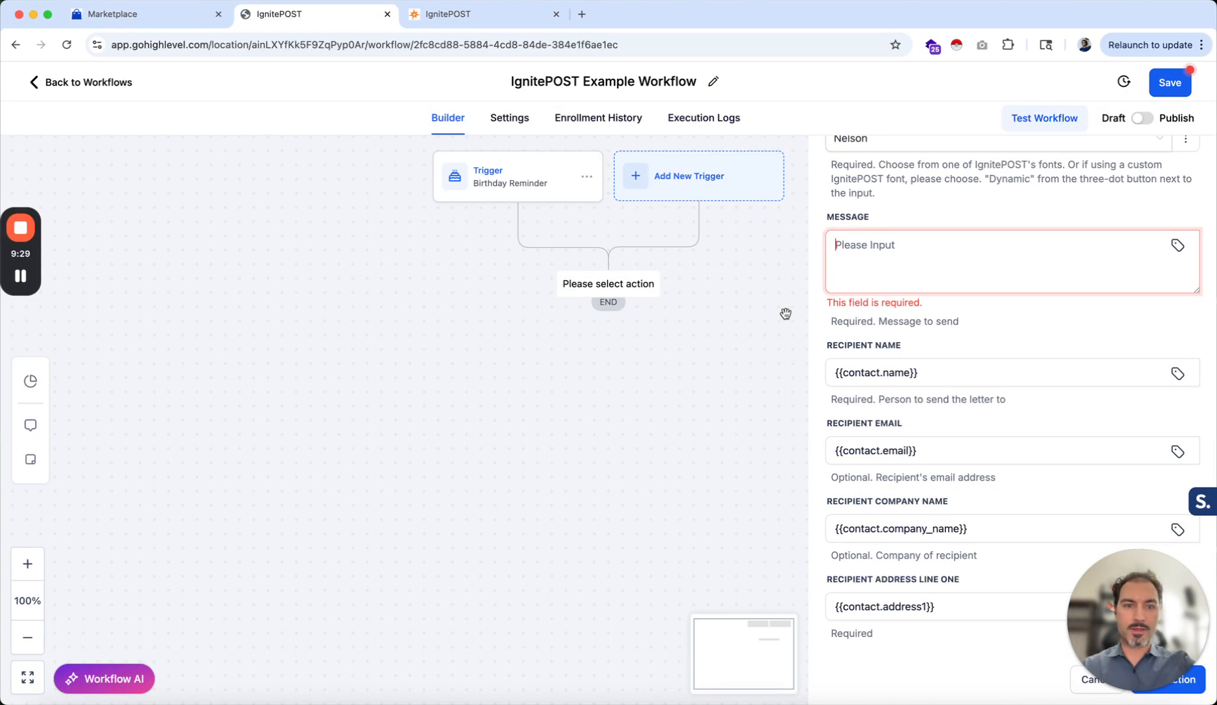
pyautogui.click(857, 263)
pyautogui.press('super+v')
pyautogui.scroll(1, 886, 267)
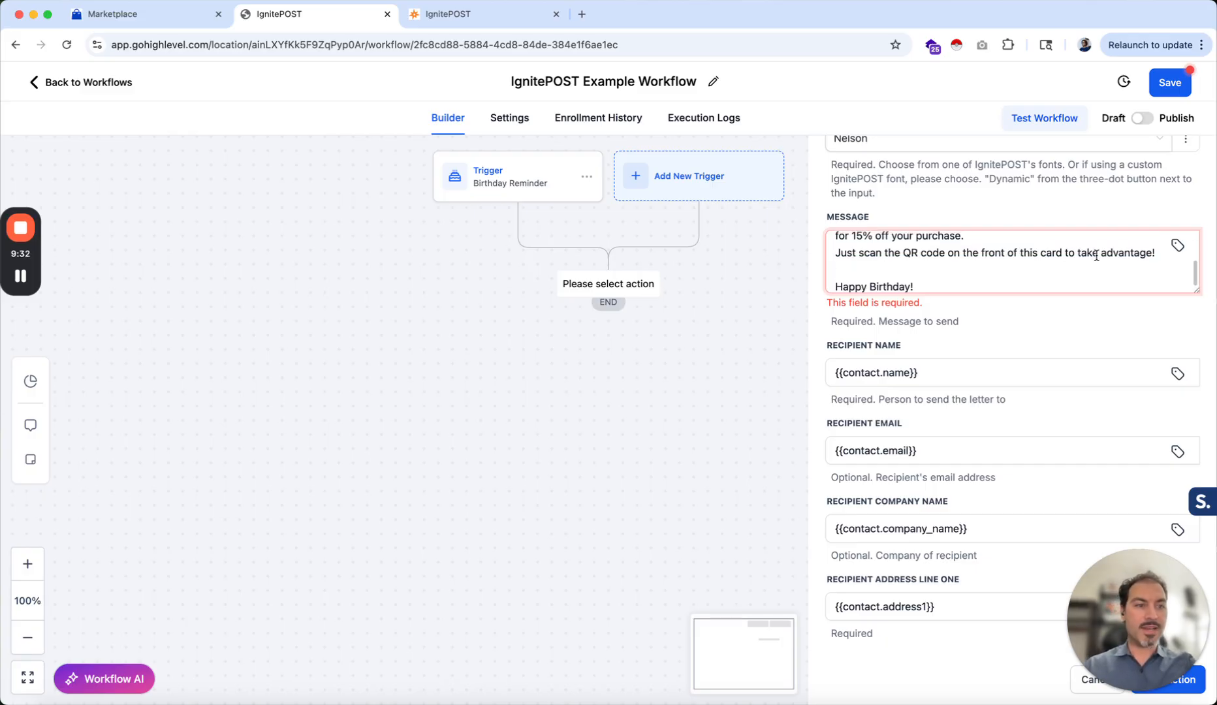
pyautogui.moveTo(1197, 285); pyautogui.dragTo(1196, 494)
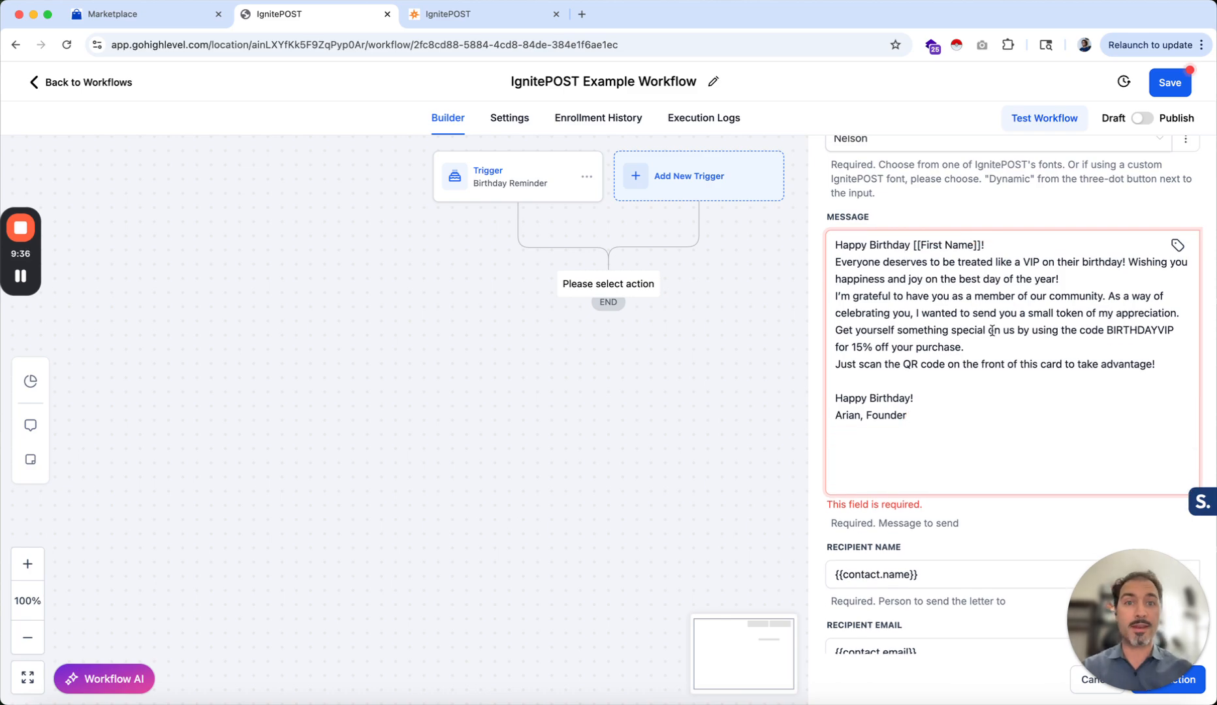
# Replace the [[First Name]] placeholder in the message with the Contact First Name custom value
pyautogui.scroll(1, 940, 280)
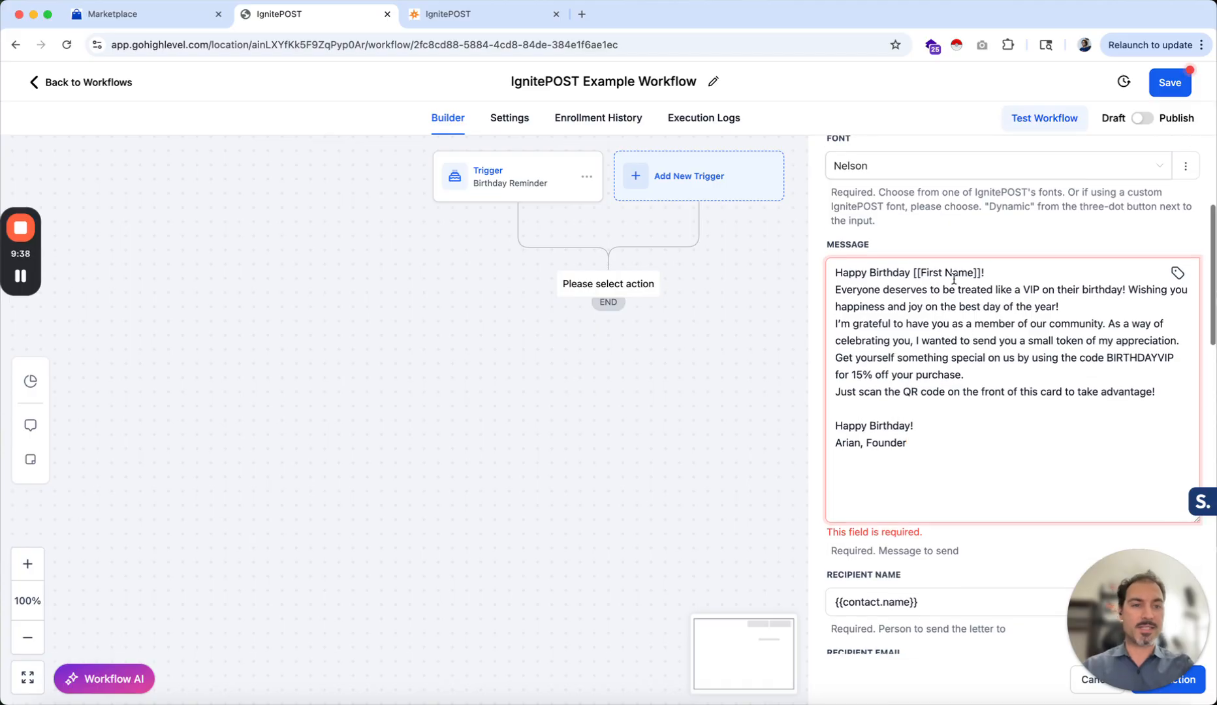
pyautogui.click(986, 274)
pyautogui.press('BackSpace')
pyautogui.press('BackSpace')
pyautogui.press('BackSpace')
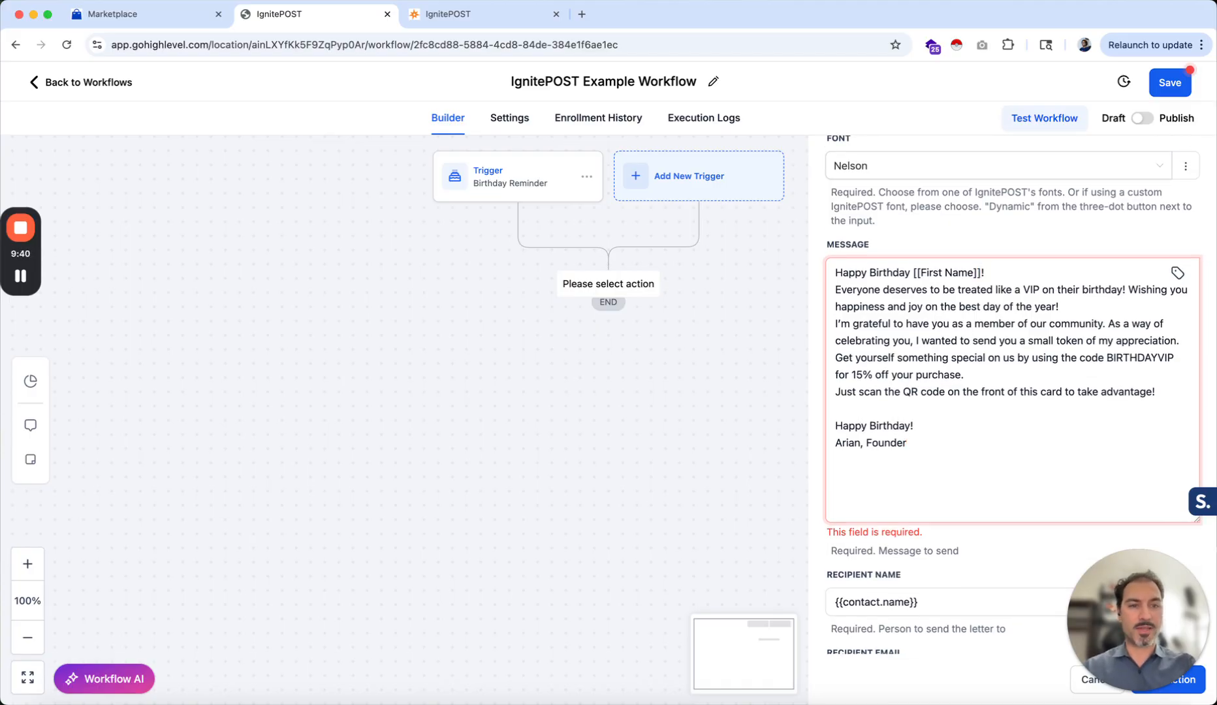
pyautogui.press('BackSpace')
pyautogui.press('BackSpace')
pyautogui.press('BackSpace')
pyautogui.press('BackSpace')
pyautogui.press('BackSpace')
pyautogui.press('BackSpace')
pyautogui.press('BackSpace')
pyautogui.press('BackSpace')
pyautogui.press('BackSpace')
pyautogui.press('BackSpace')
pyautogui.press('BackSpace')
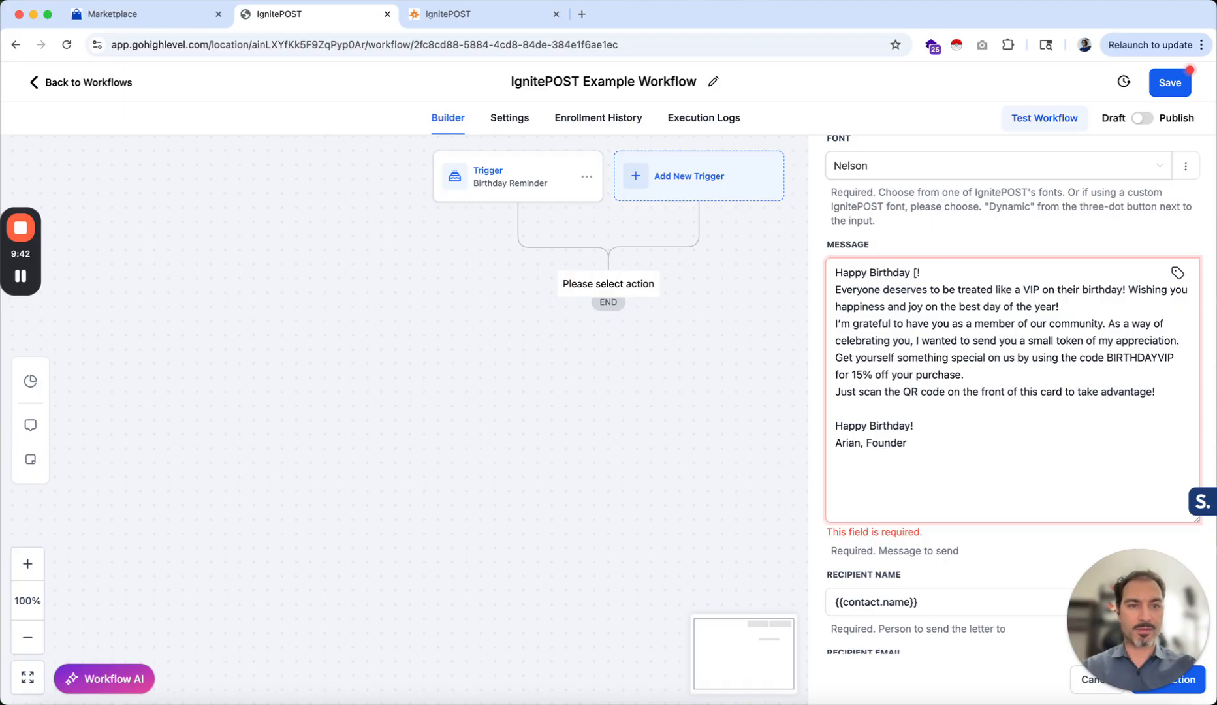
pyautogui.click(1177, 273)
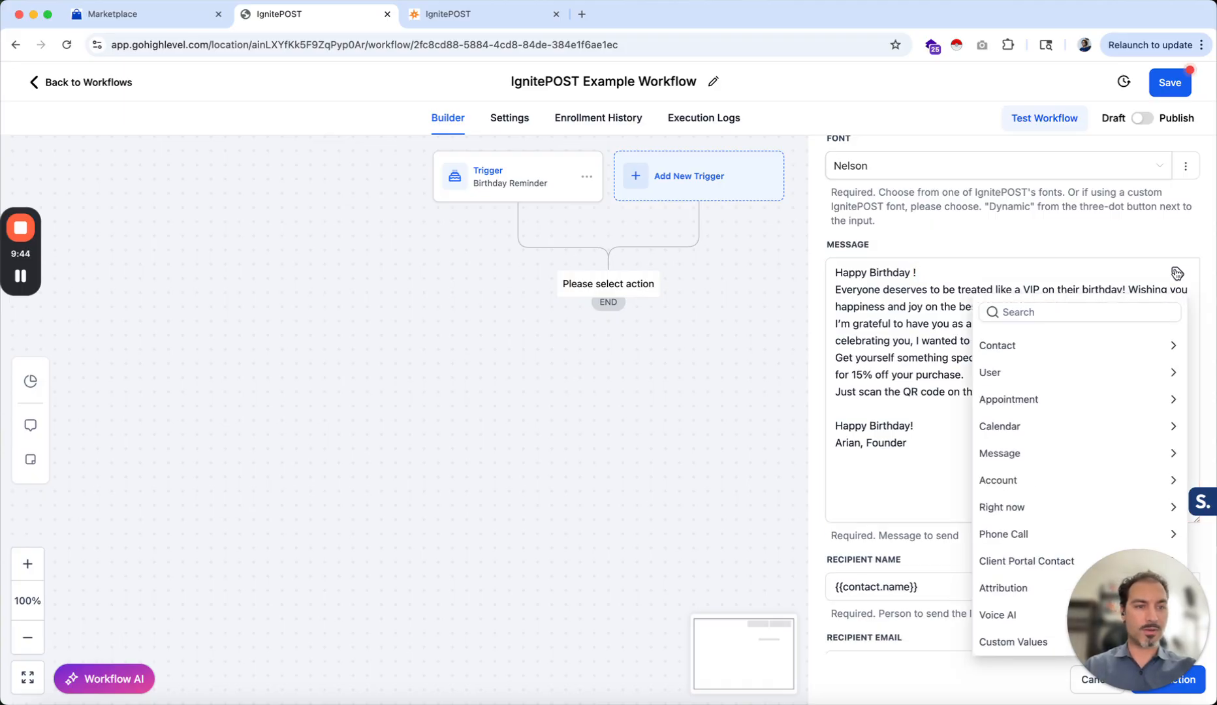
pyautogui.click(1032, 347)
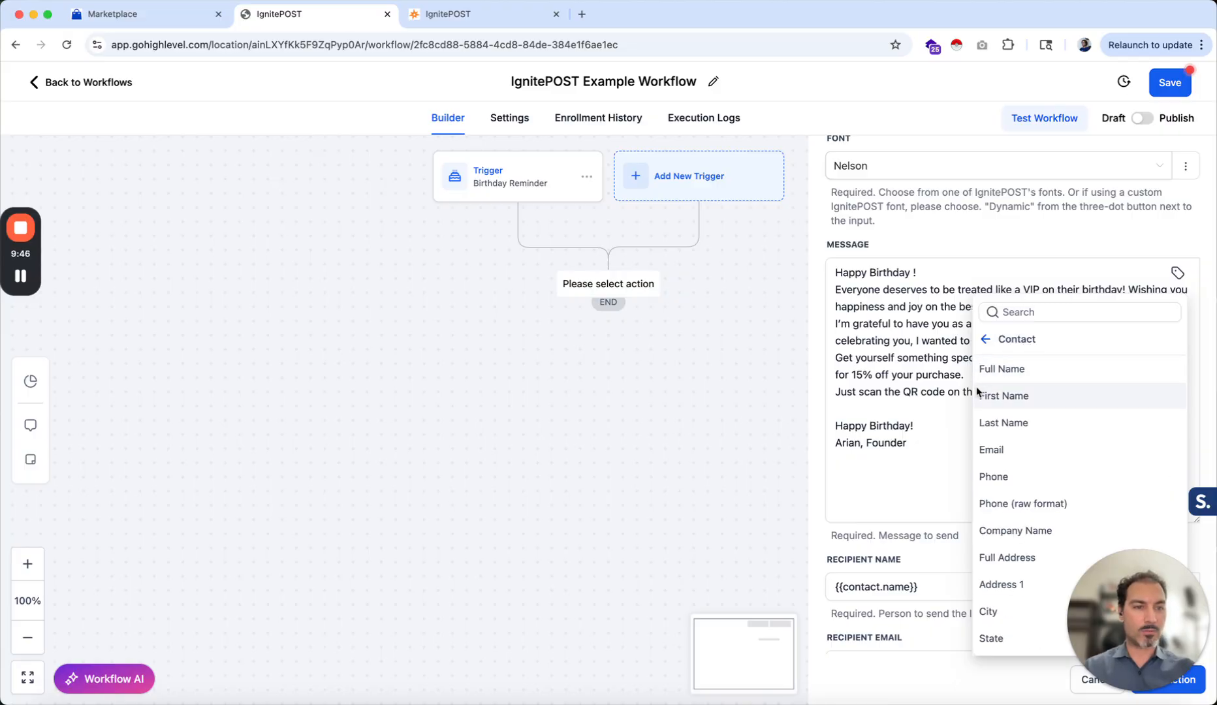
pyautogui.click(991, 396)
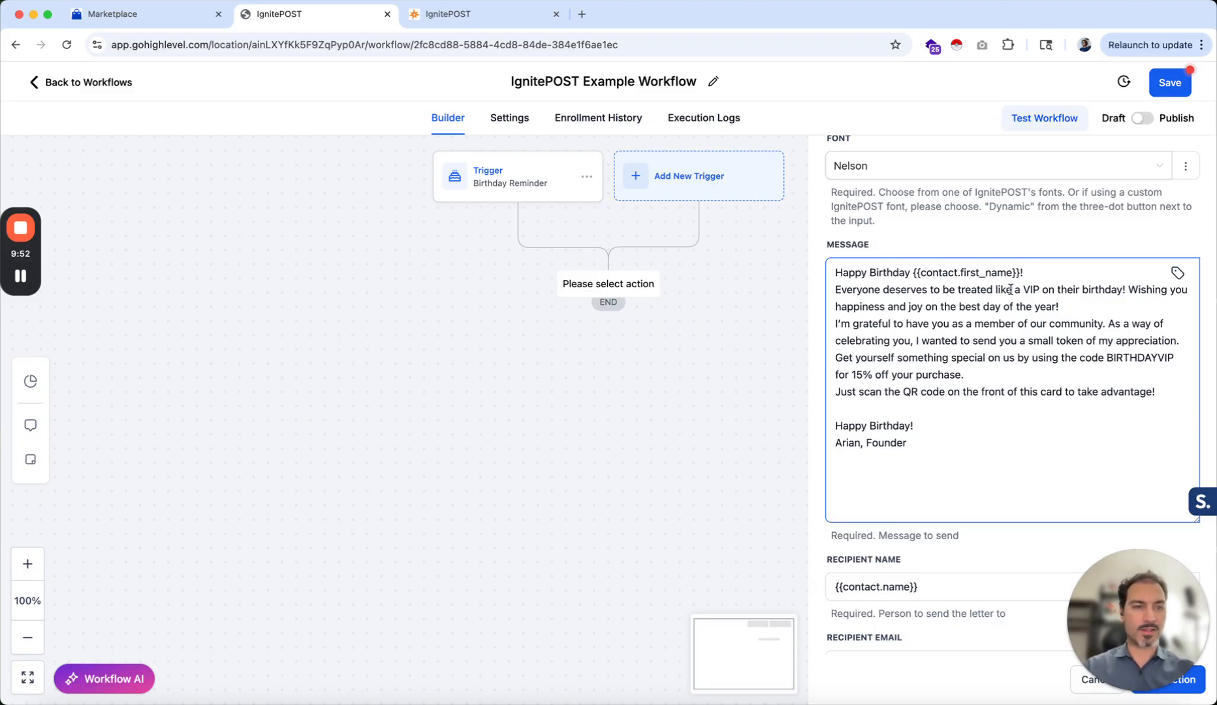
# Review the message text and the recipient name, email, company, address, city, state and zip merge fields
pyautogui.moveTo(1010, 289); pyautogui.dragTo(1012, 341)
pyautogui.click(943, 430)
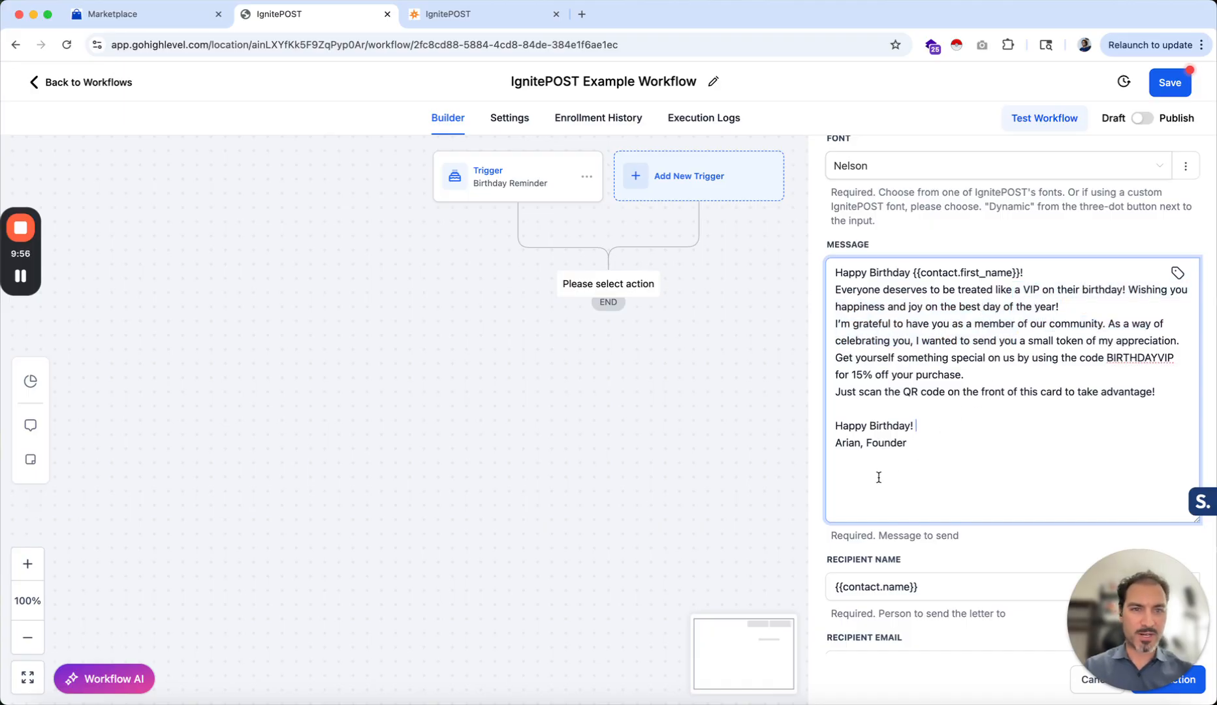
pyautogui.scroll(-1, 879, 477)
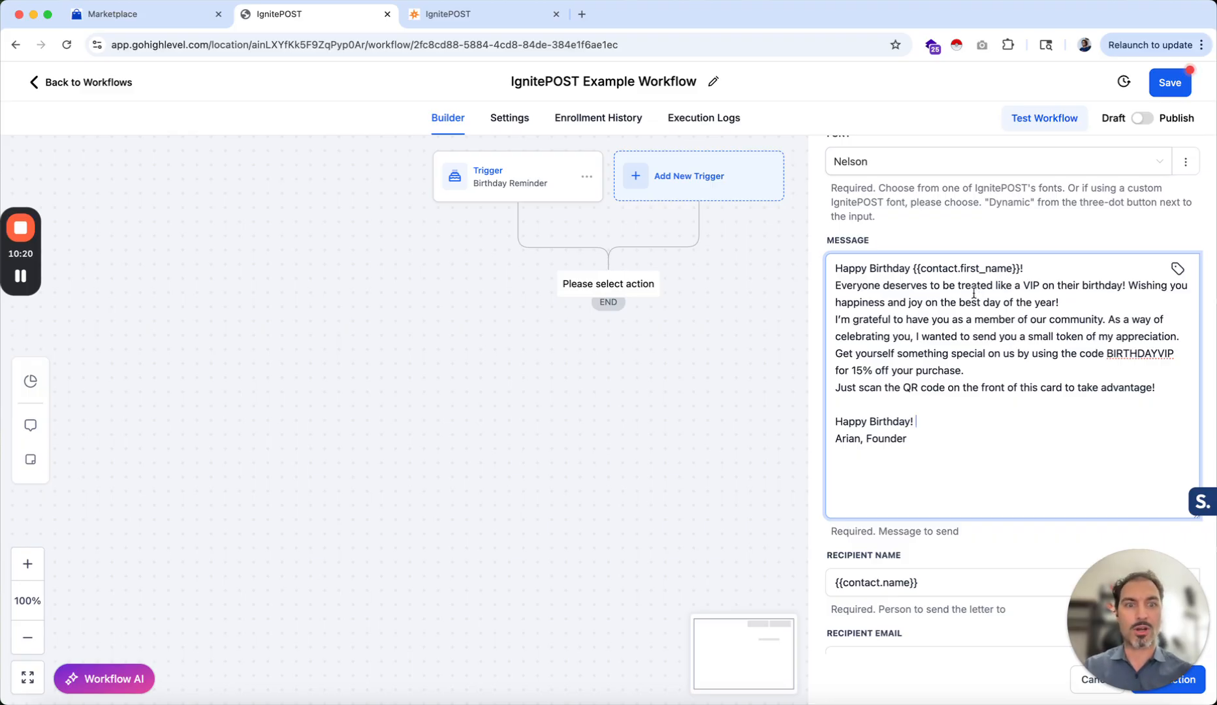
pyautogui.scroll(-5, 919, 379)
pyautogui.scroll(-2, 919, 379)
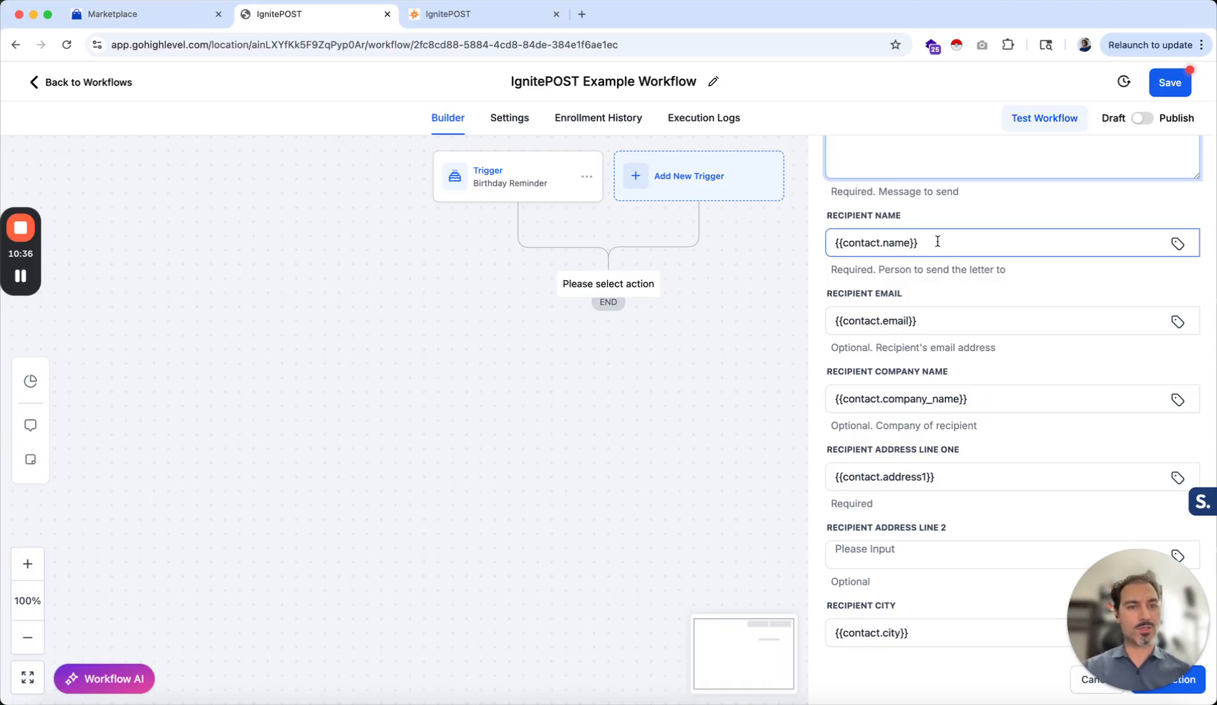
pyautogui.moveTo(930, 244); pyautogui.dragTo(829, 242)
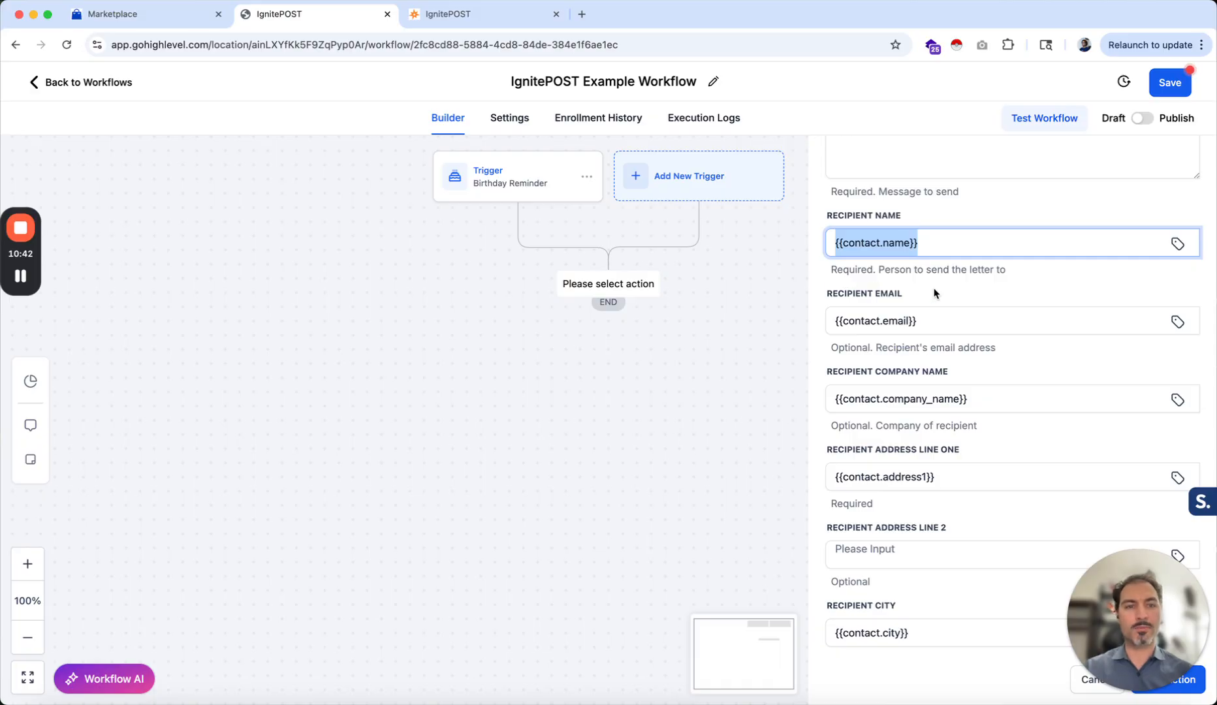
pyautogui.click(957, 320)
pyautogui.scroll(-2, 958, 321)
pyautogui.scroll(-2, 960, 323)
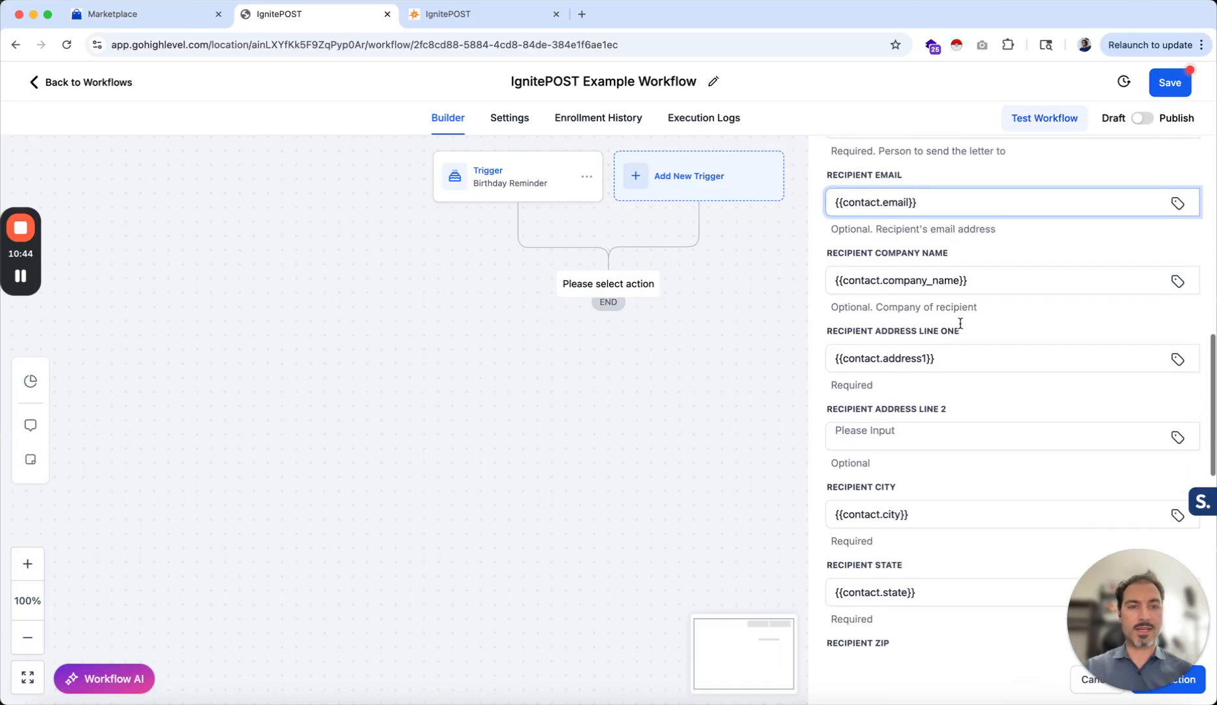
pyautogui.click(979, 282)
pyautogui.scroll(-2, 982, 284)
pyautogui.click(959, 263)
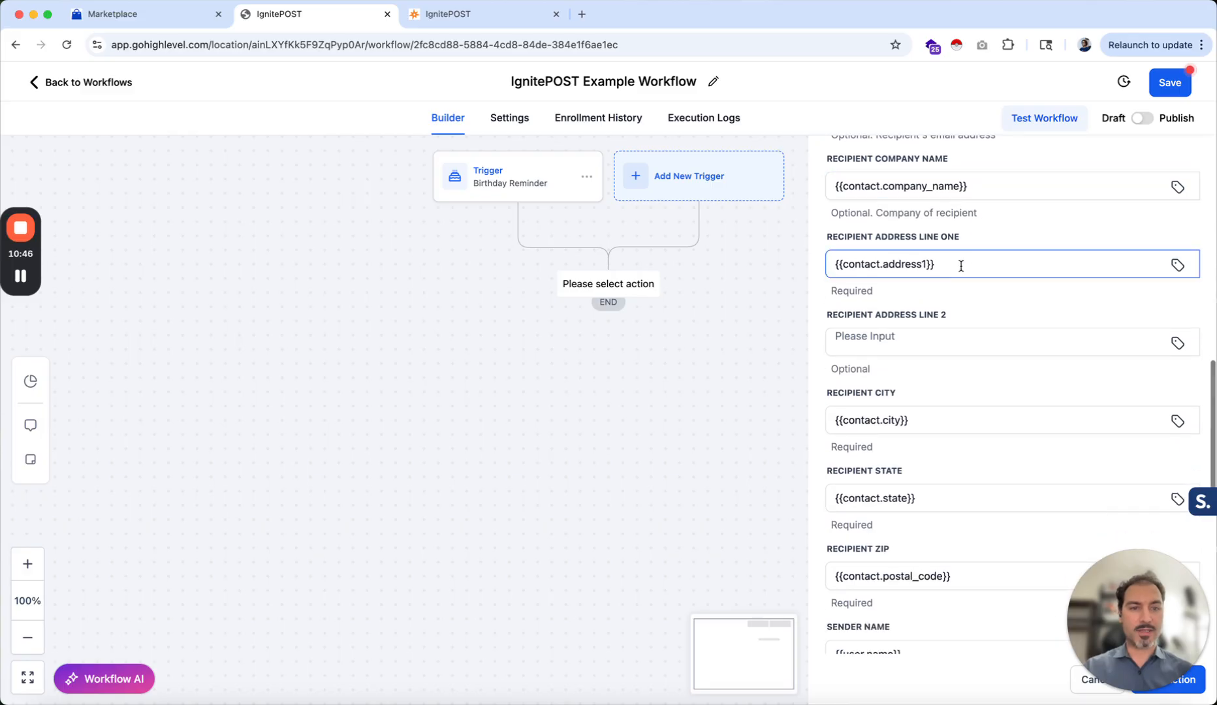
pyautogui.click(908, 387)
pyautogui.scroll(-2, 908, 387)
pyautogui.scroll(-1, 911, 455)
pyautogui.click(917, 459)
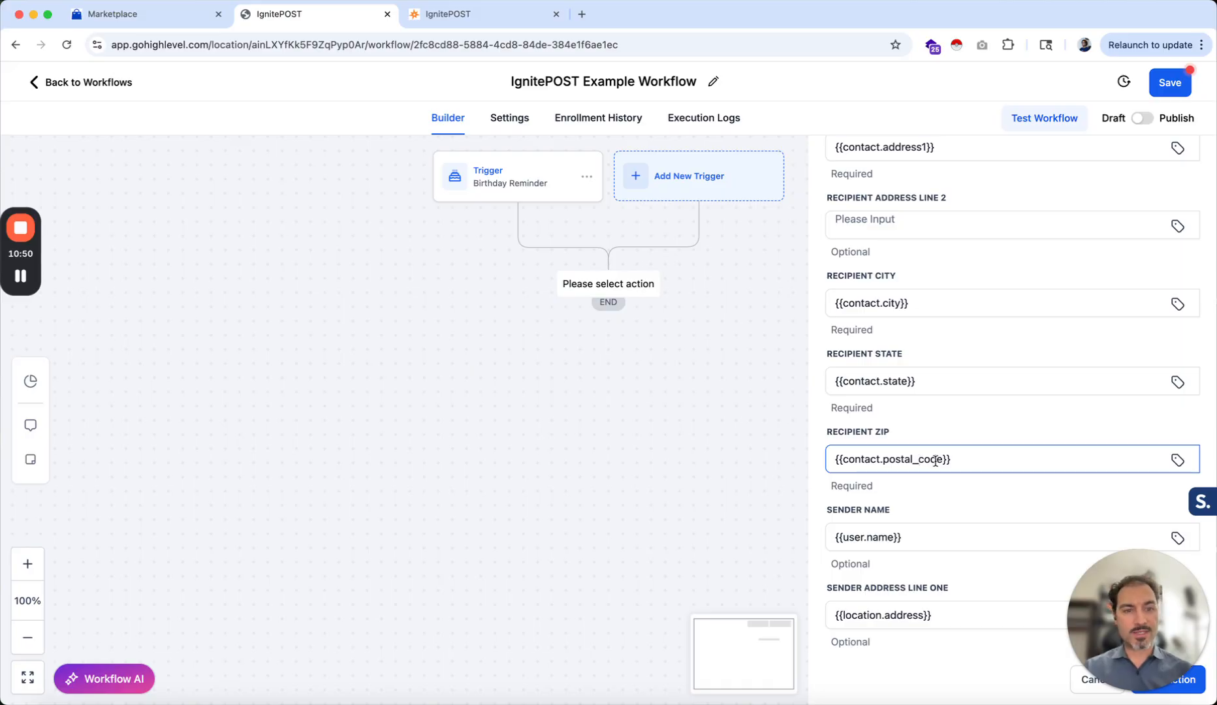
pyautogui.click(959, 464)
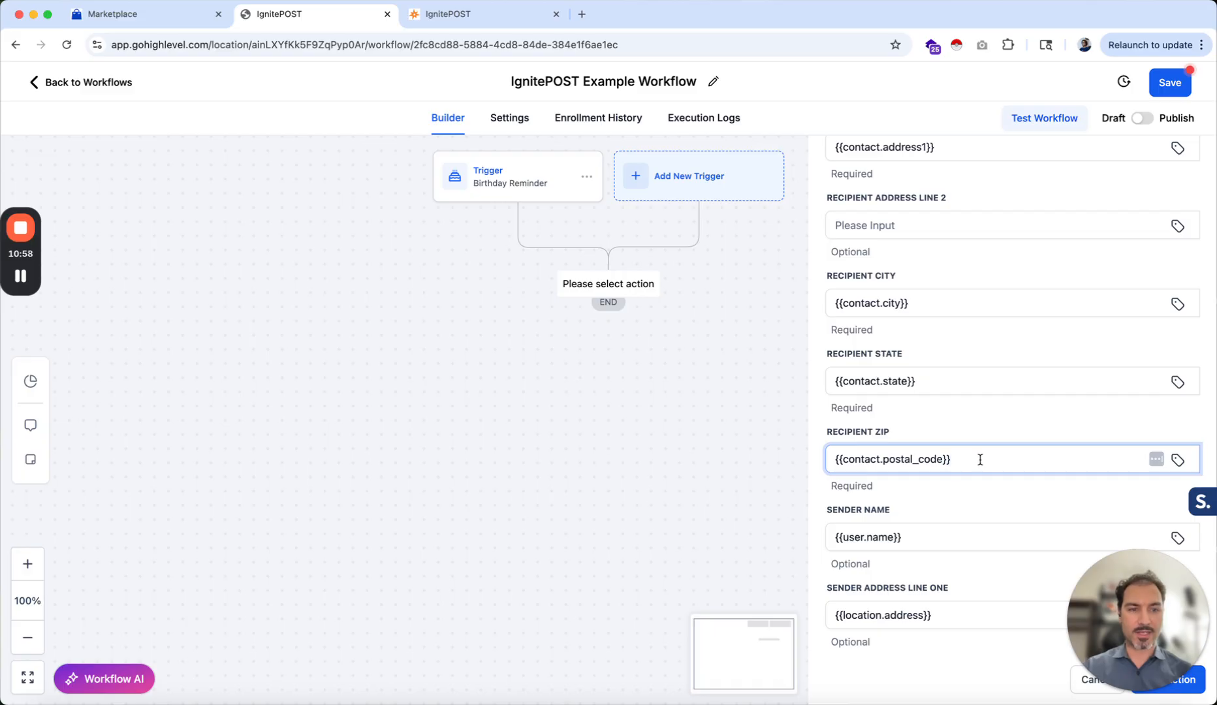
pyautogui.click(1179, 460)
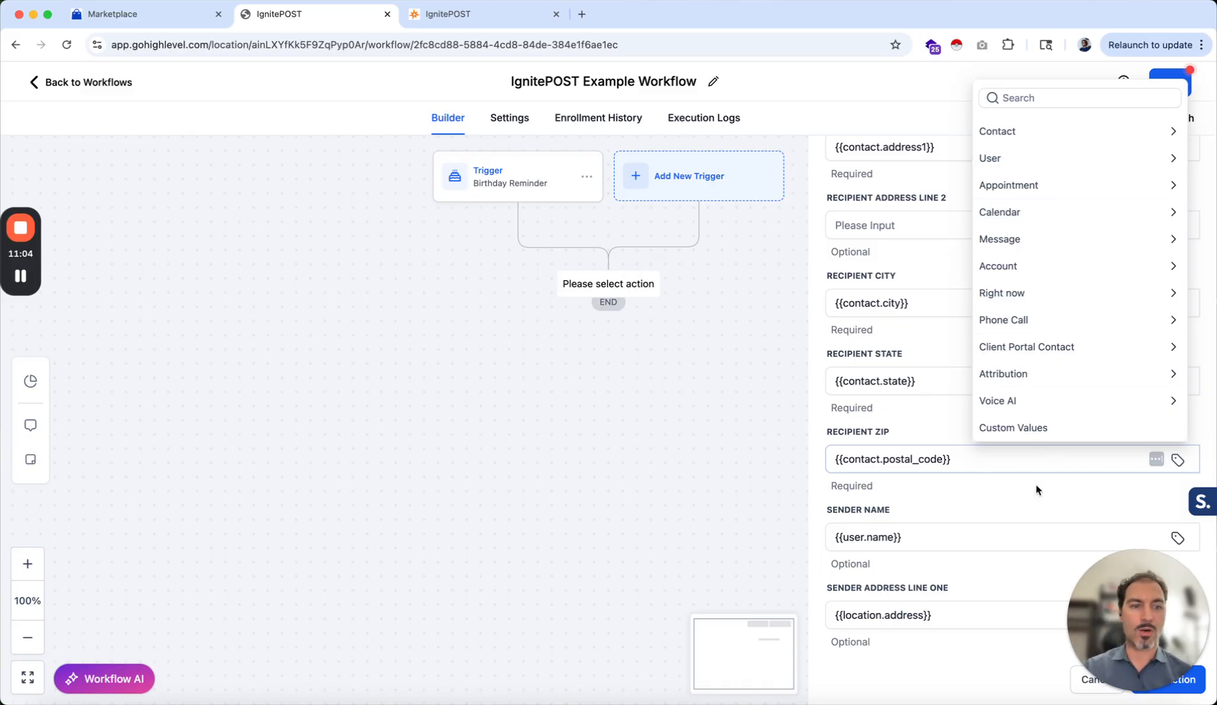
pyautogui.click(1022, 494)
pyautogui.scroll(-5, 1022, 495)
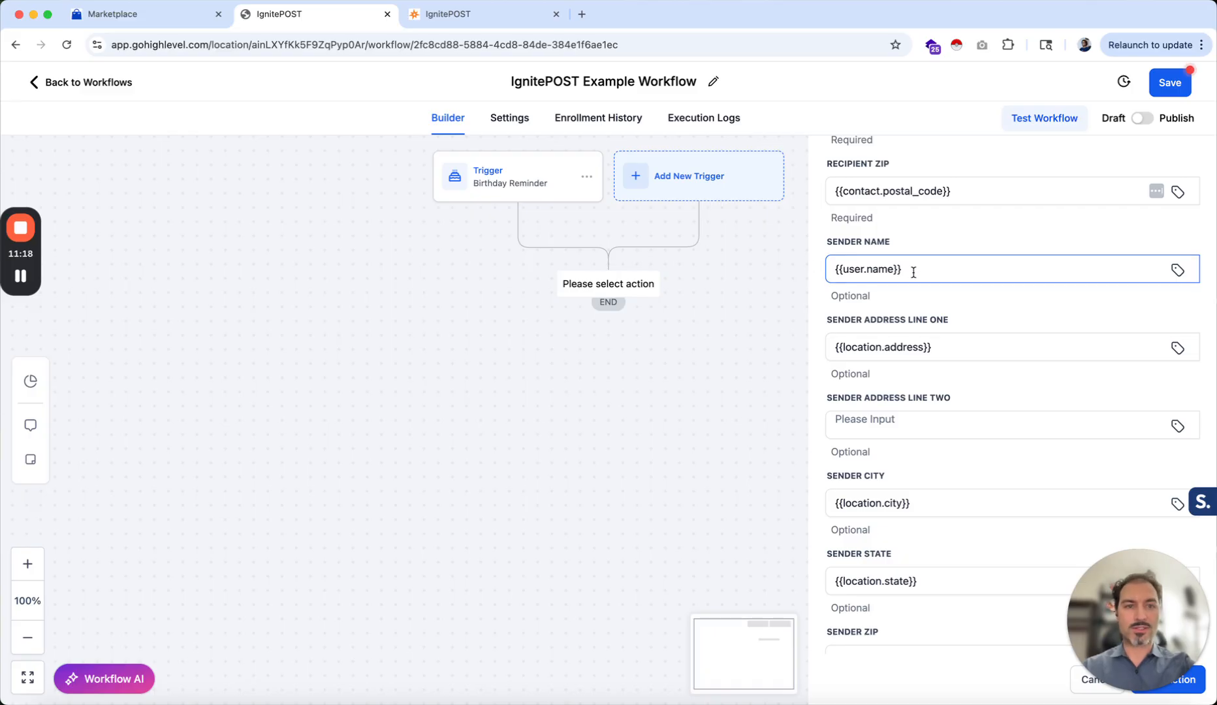
# Replace the sender name and sender address line one values with the sender's full name and street address
pyautogui.moveTo(910, 272); pyautogui.dragTo(771, 271)
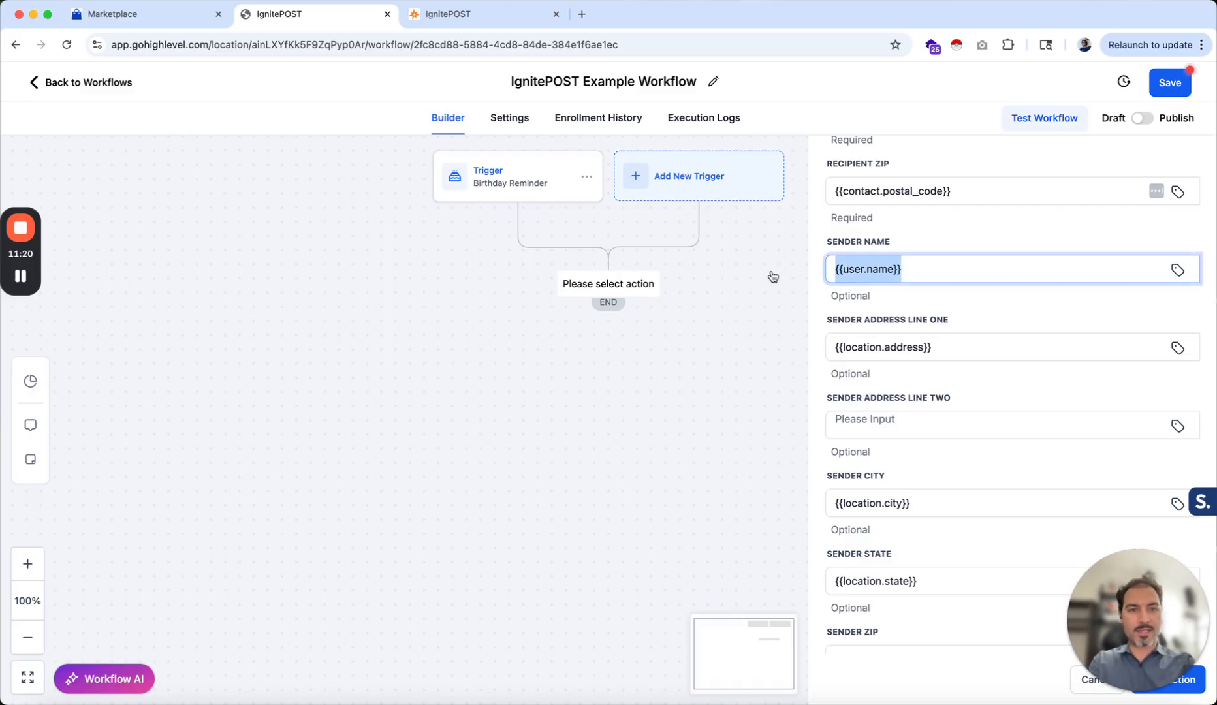
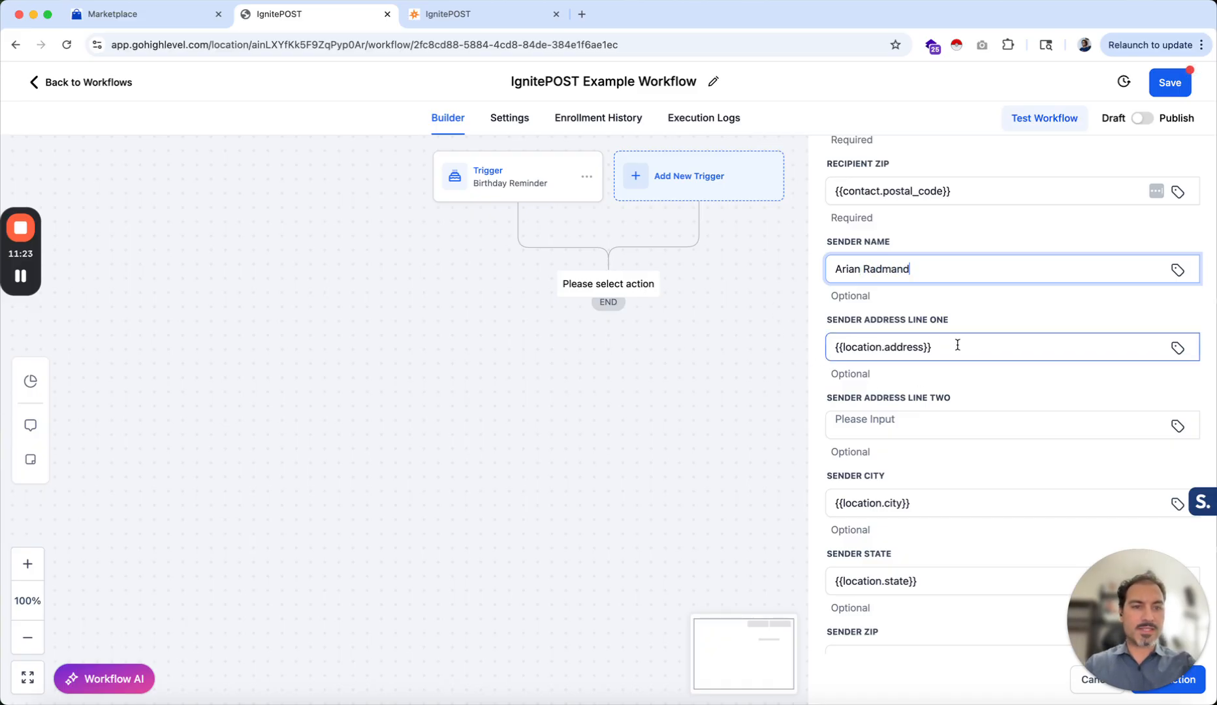
pyautogui.moveTo(957, 345); pyautogui.dragTo(818, 349)
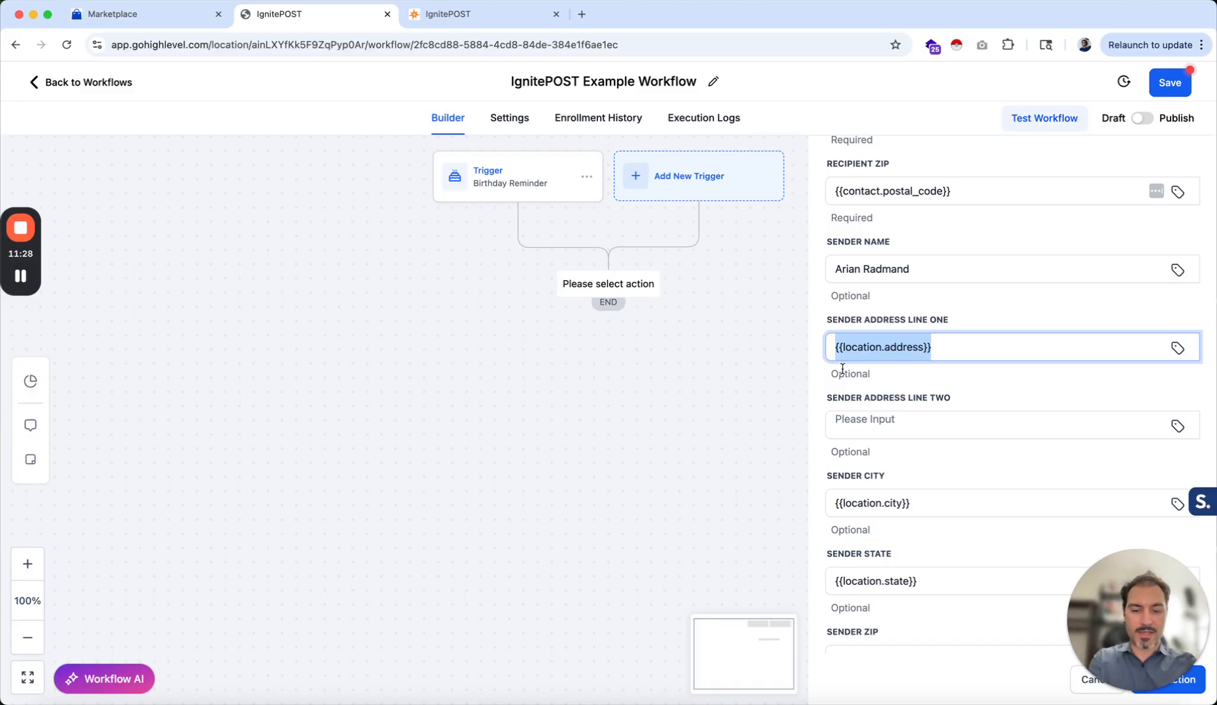
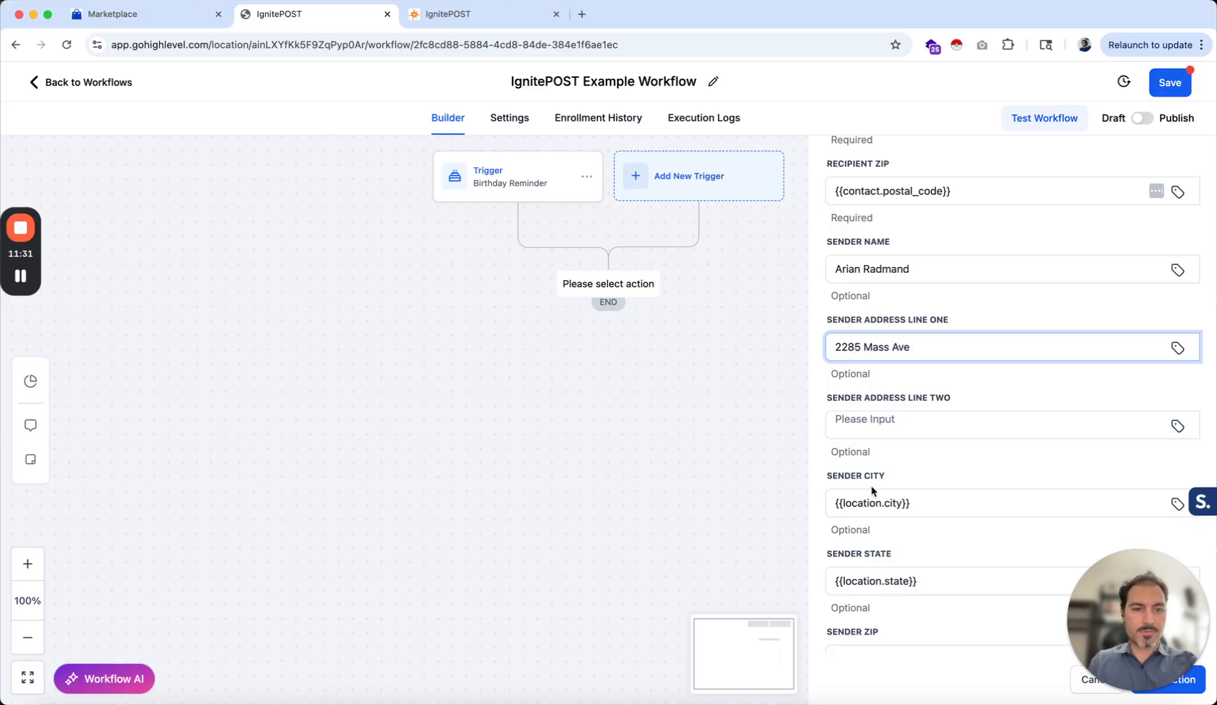
# Set the sender city to Boston
pyautogui.scroll(-2, 872, 491)
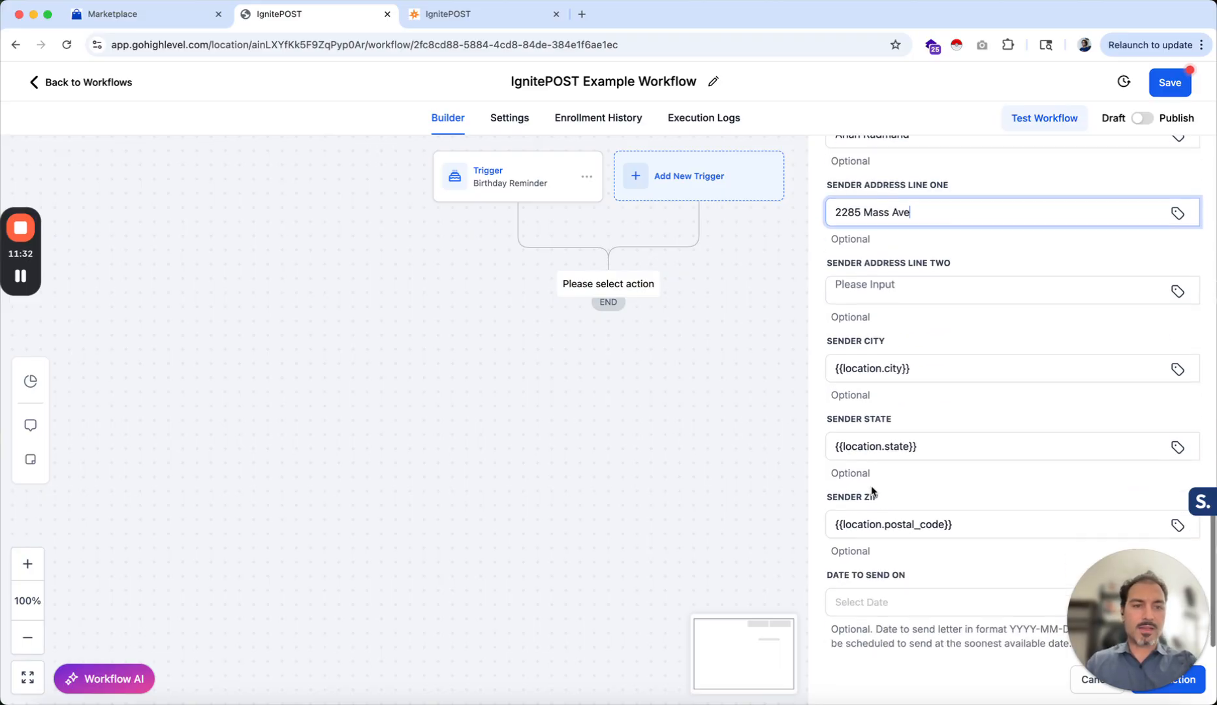
pyautogui.moveTo(934, 364); pyautogui.dragTo(816, 367)
pyautogui.write('Boston')
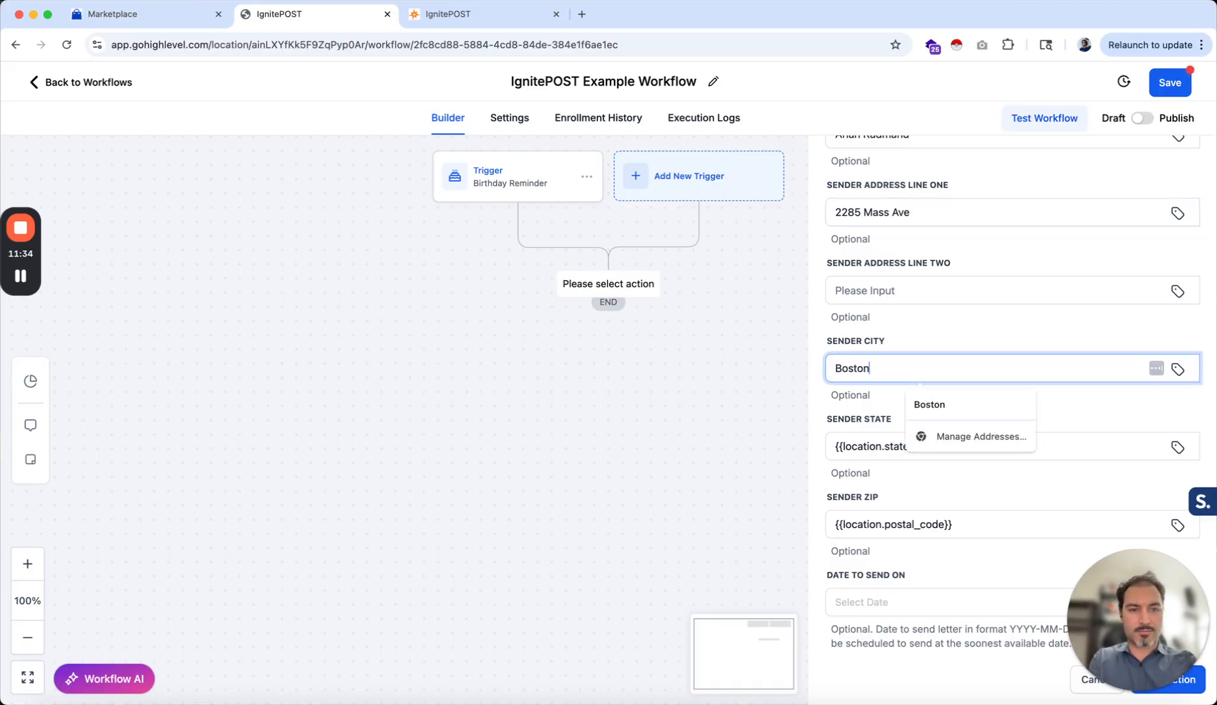
# Set the sender state to MA and the sender zip to 02215
pyautogui.click(788, 368)
pyautogui.moveTo(920, 446); pyautogui.dragTo(730, 448)
pyautogui.write('MA')
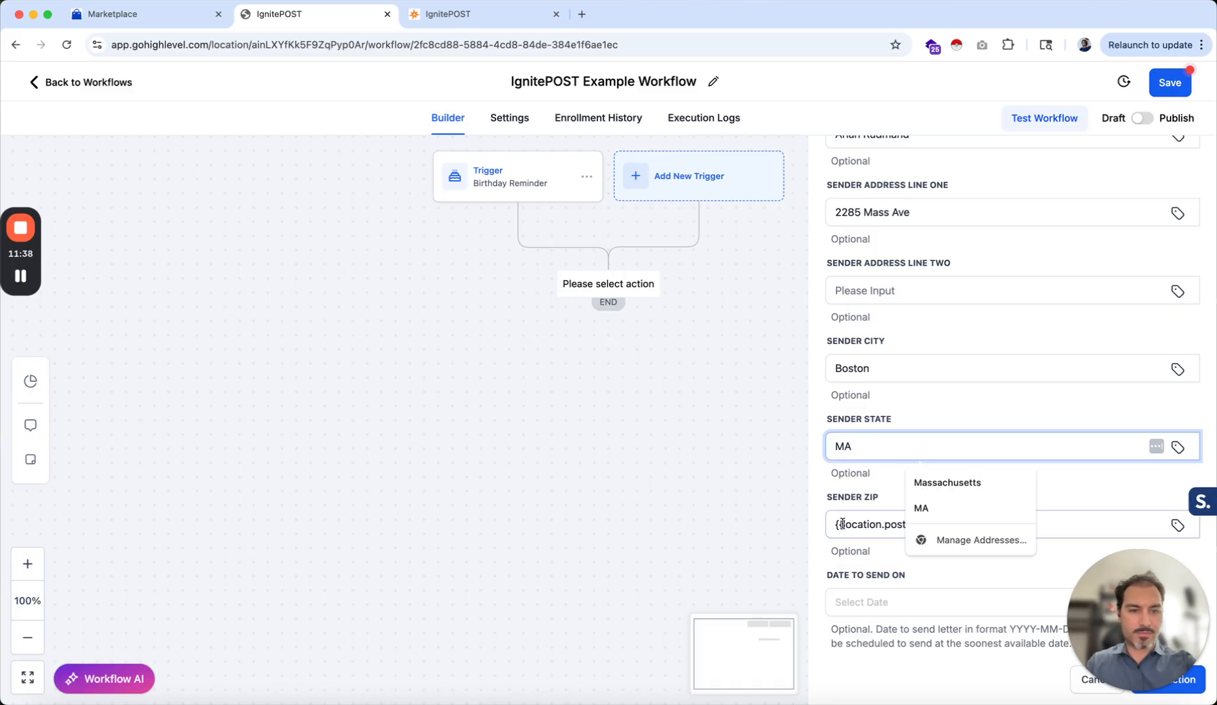
pyautogui.press('Tab')
pyautogui.write('02215')
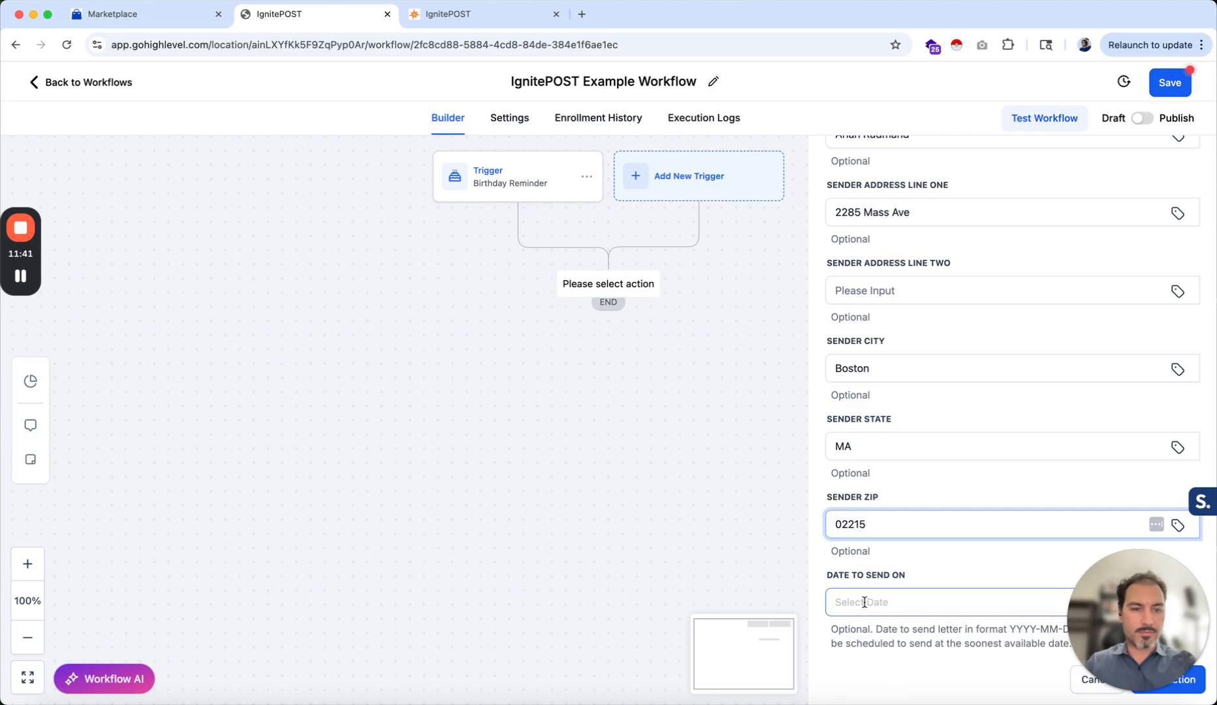
# Save the IgnitePOST action with the send date left blank
pyautogui.scroll(-1, 874, 554)
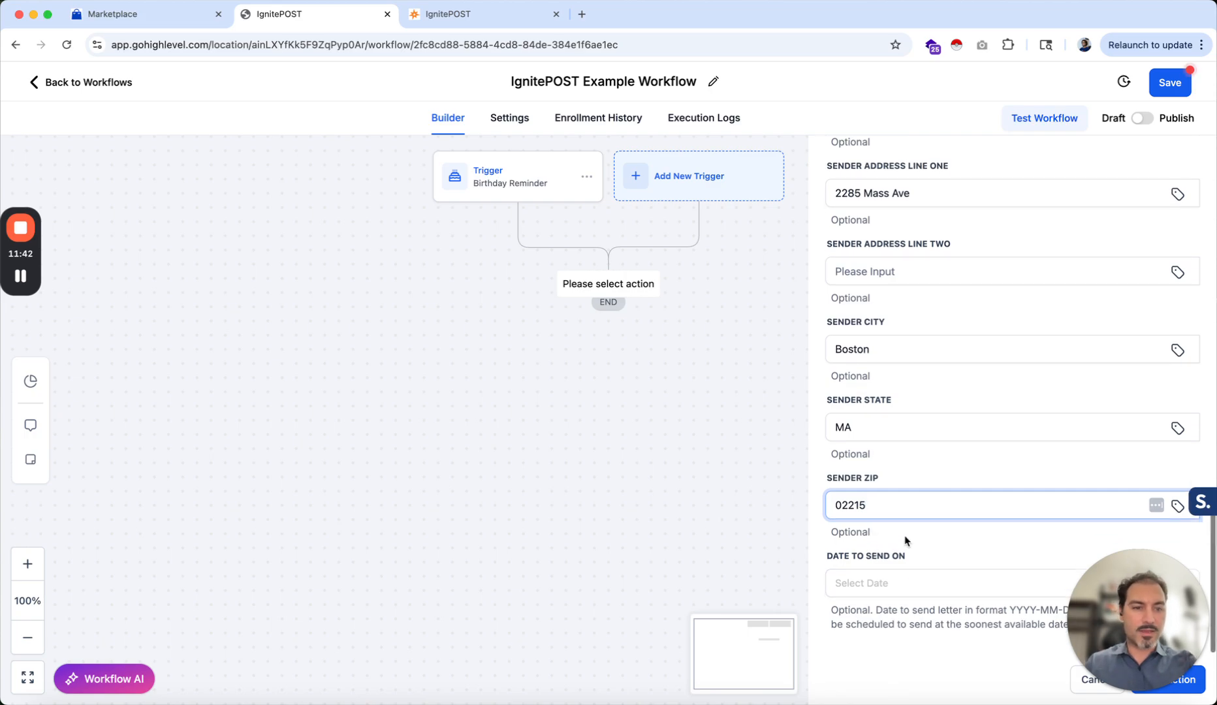
pyautogui.click(895, 559)
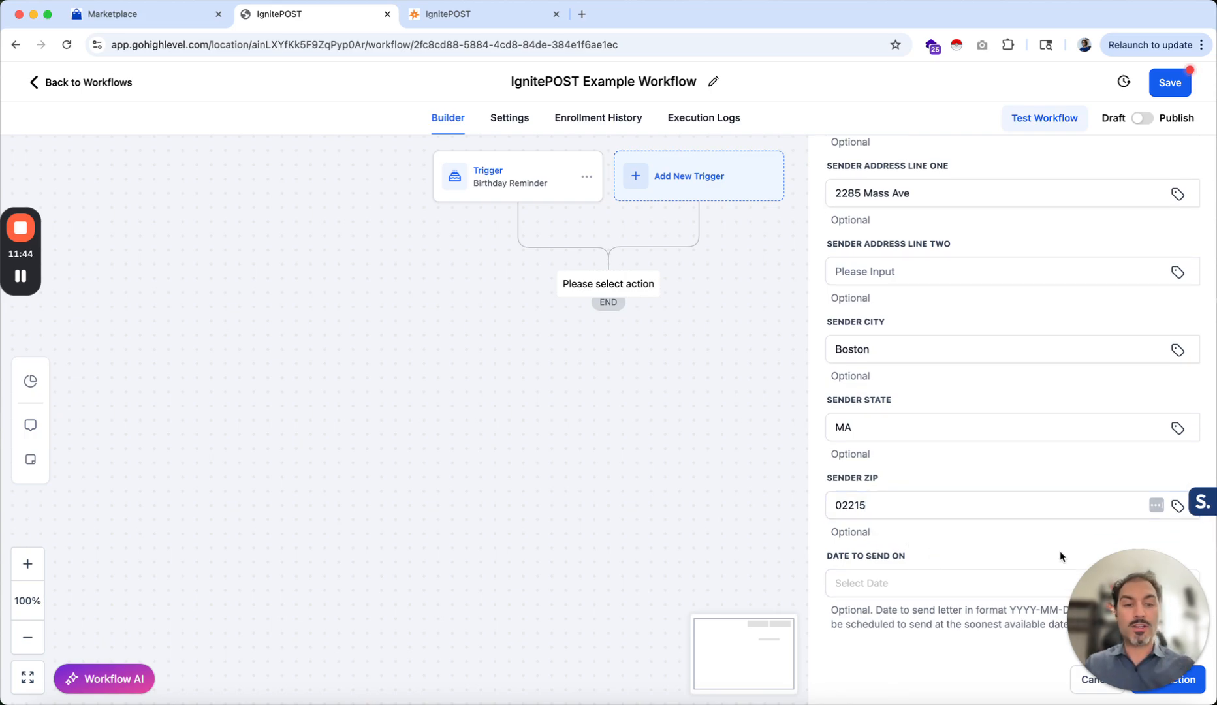
pyautogui.moveTo(1110, 598); pyautogui.dragTo(59, 595)
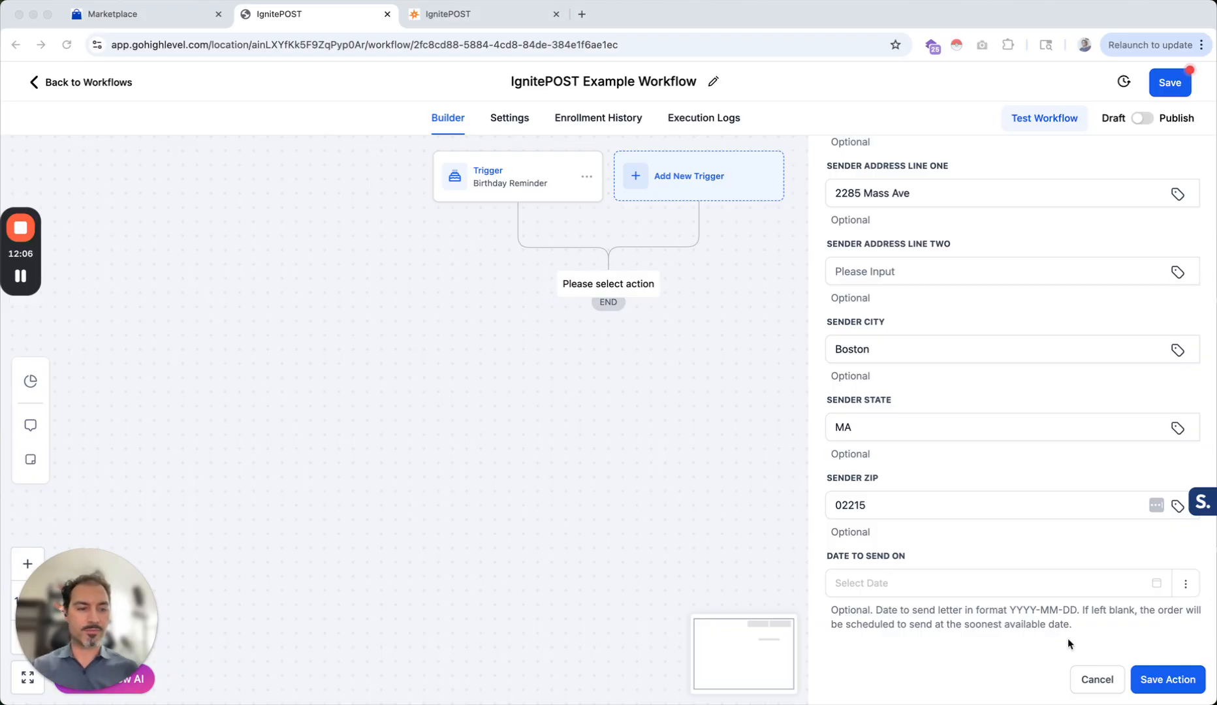
pyautogui.click(1175, 680)
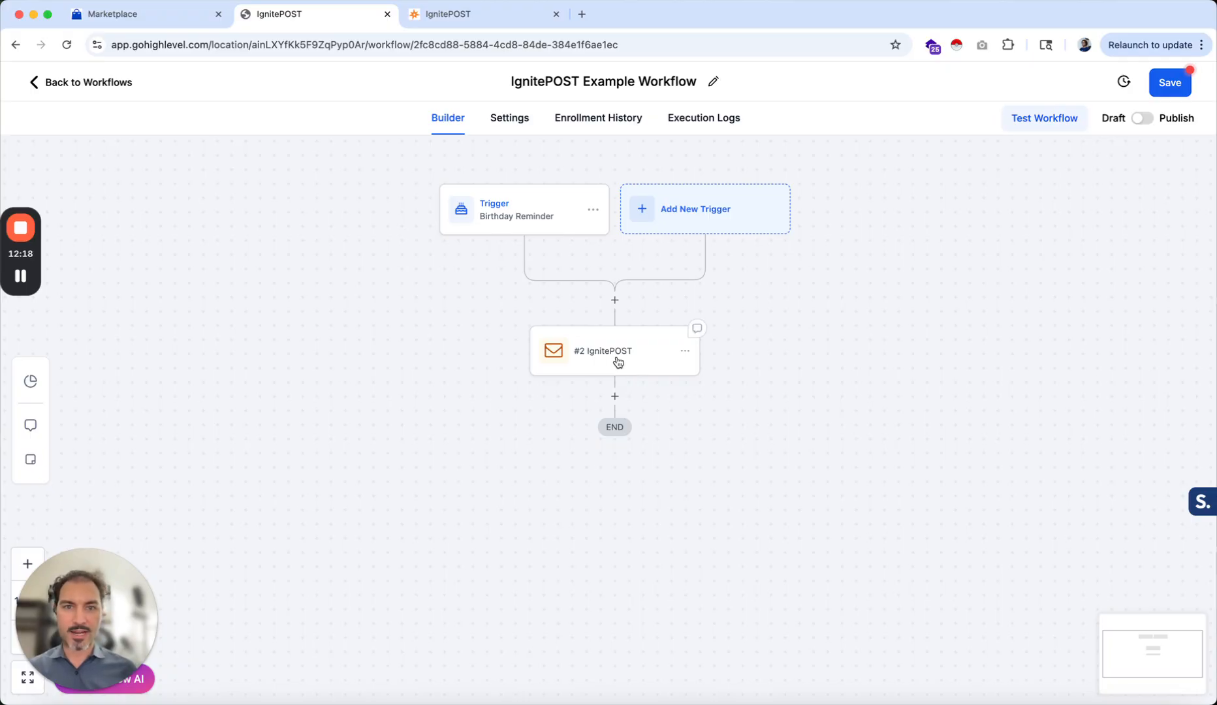
# Return to the IgnitePOST letter template editor and save the template changes with Update
pyautogui.click(484, 14)
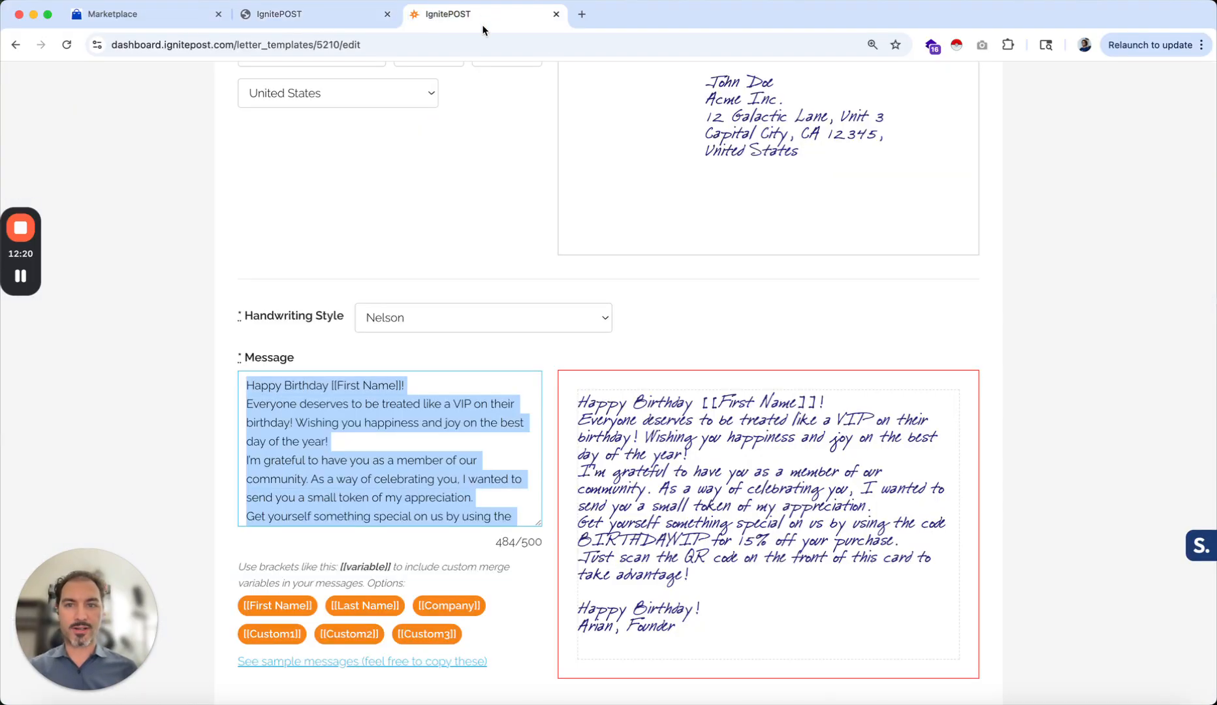
pyautogui.scroll(11, 451, 255)
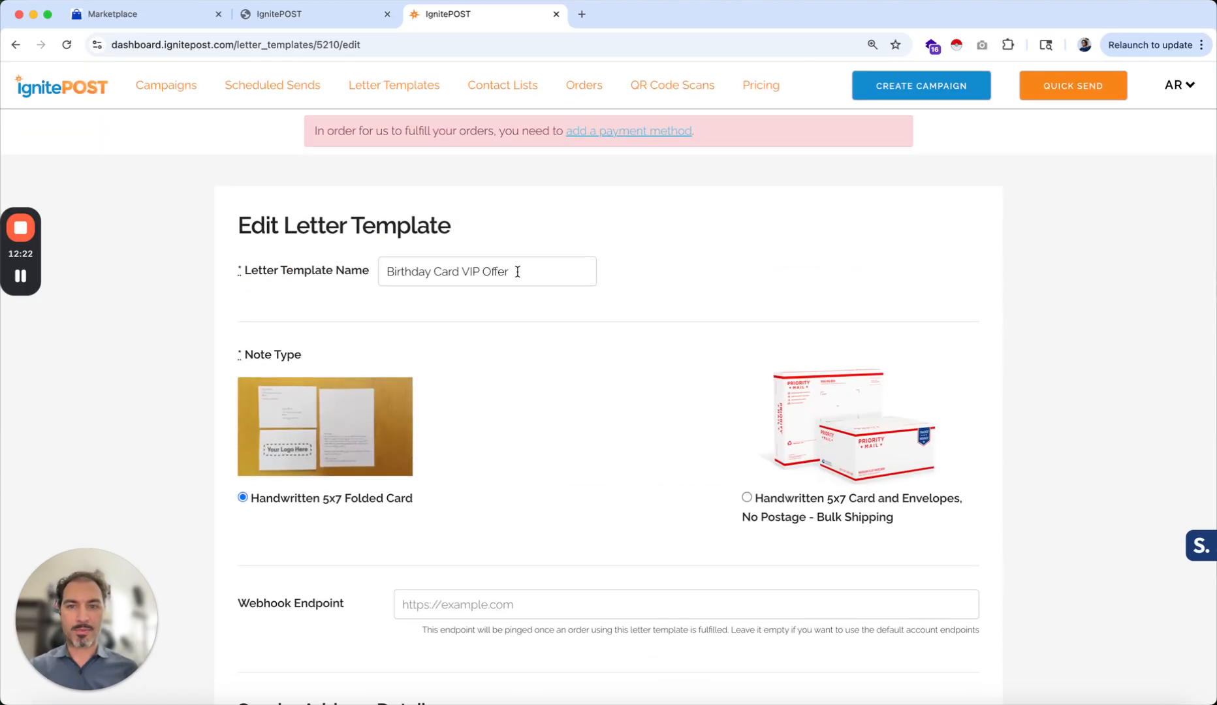
pyautogui.scroll(-15, 502, 292)
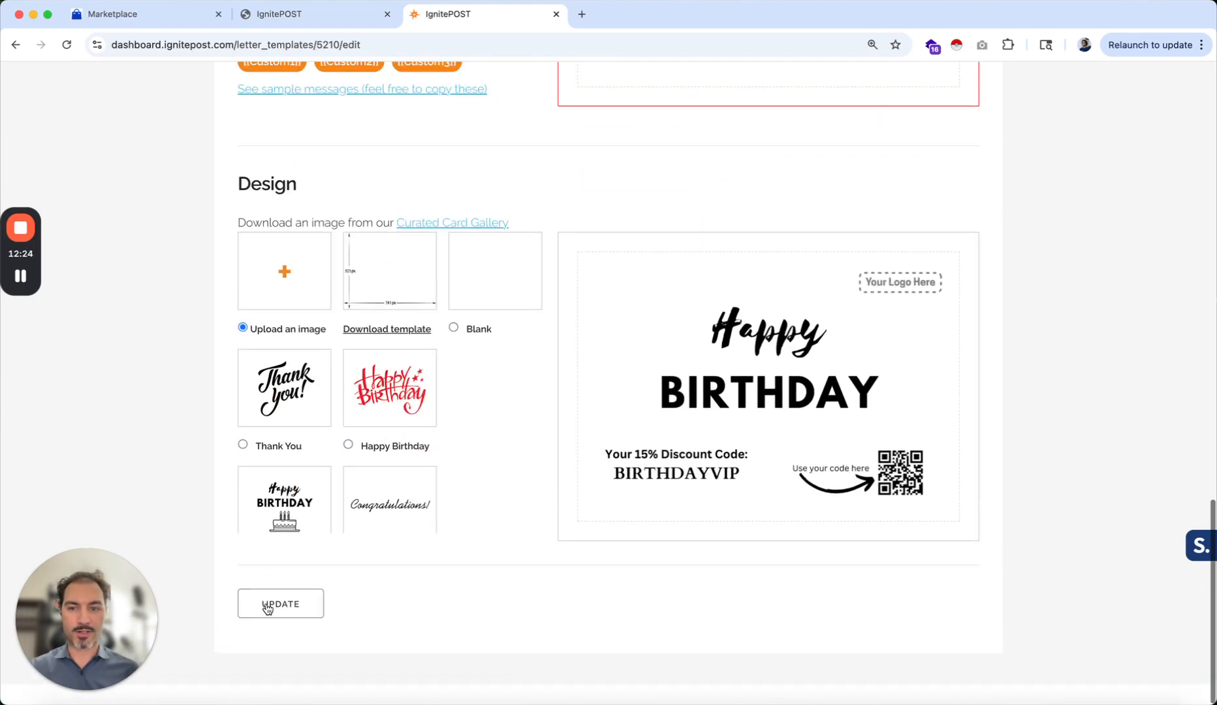
pyautogui.click(281, 604)
# Review the saved template's message placeholder and the envelope's recipient name
pyautogui.scroll(-4, 316, 283)
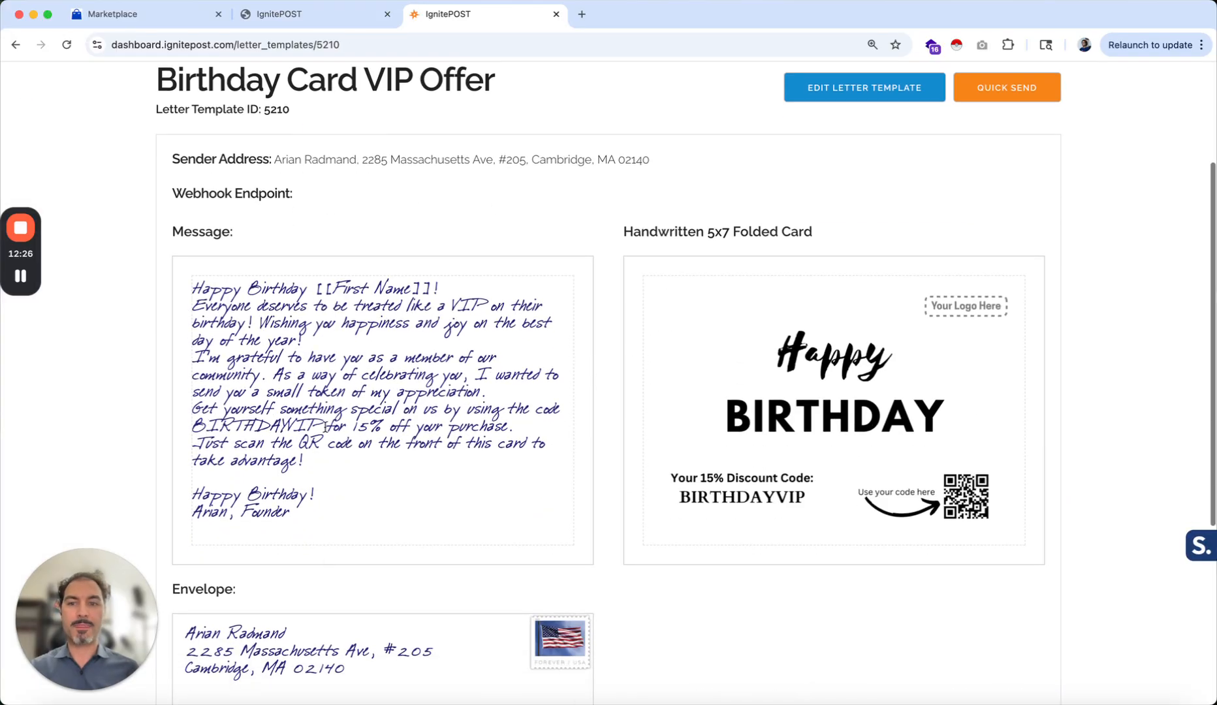
pyautogui.moveTo(316, 284); pyautogui.dragTo(431, 288)
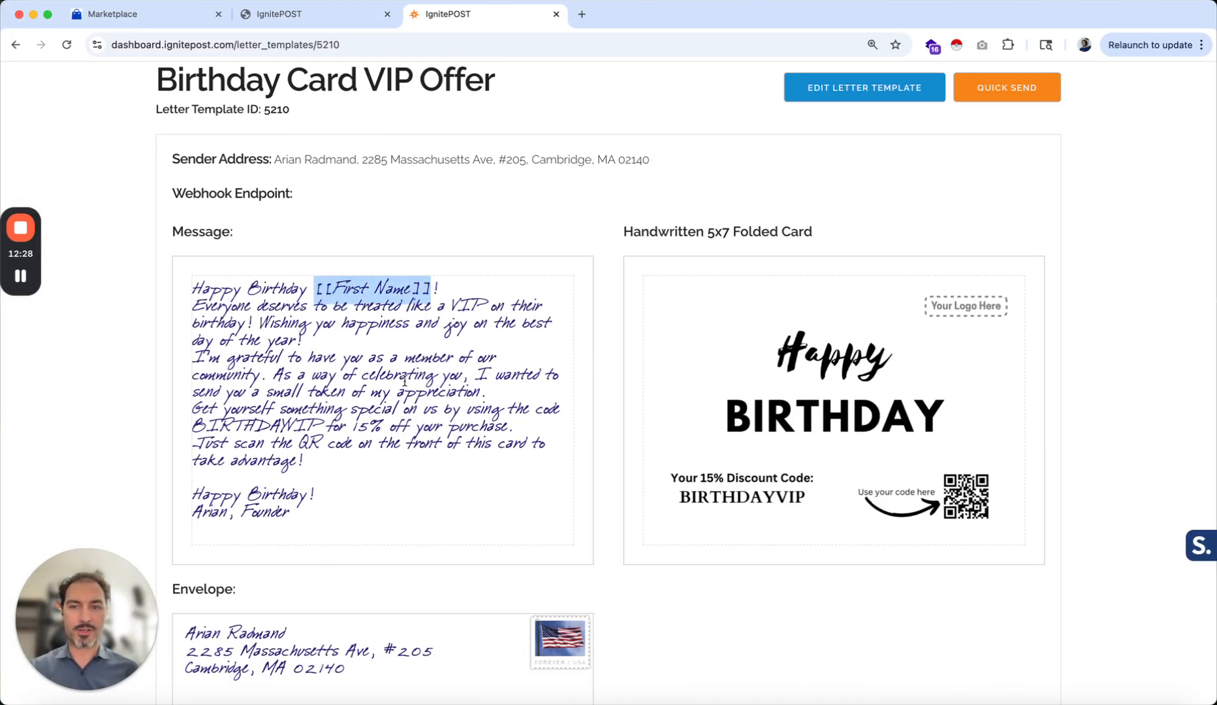
pyautogui.scroll(-5, 404, 382)
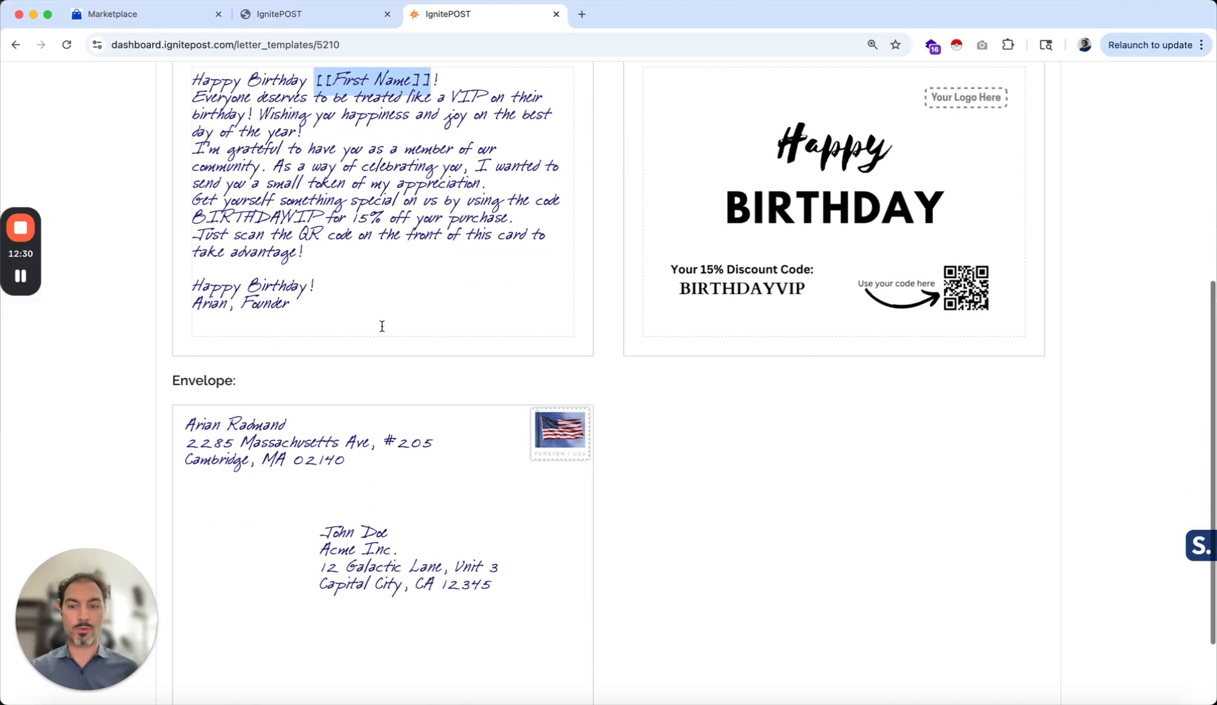
pyautogui.moveTo(321, 512); pyautogui.dragTo(389, 514)
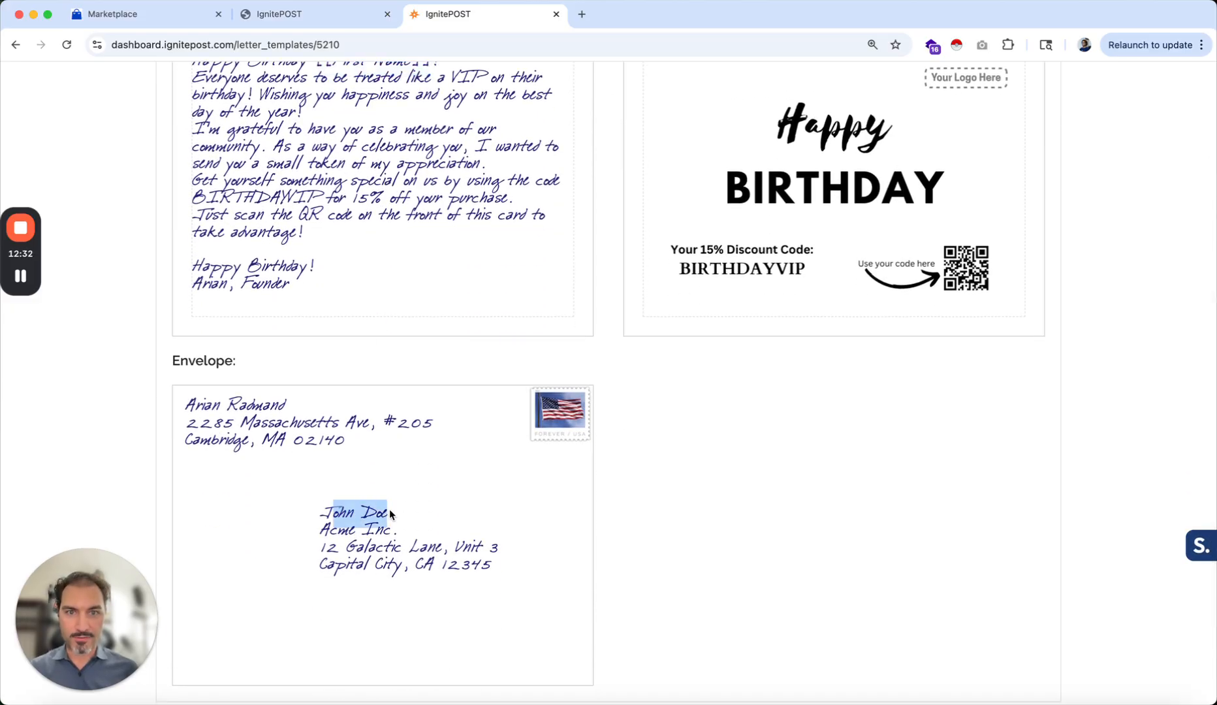
pyautogui.scroll(4, 389, 509)
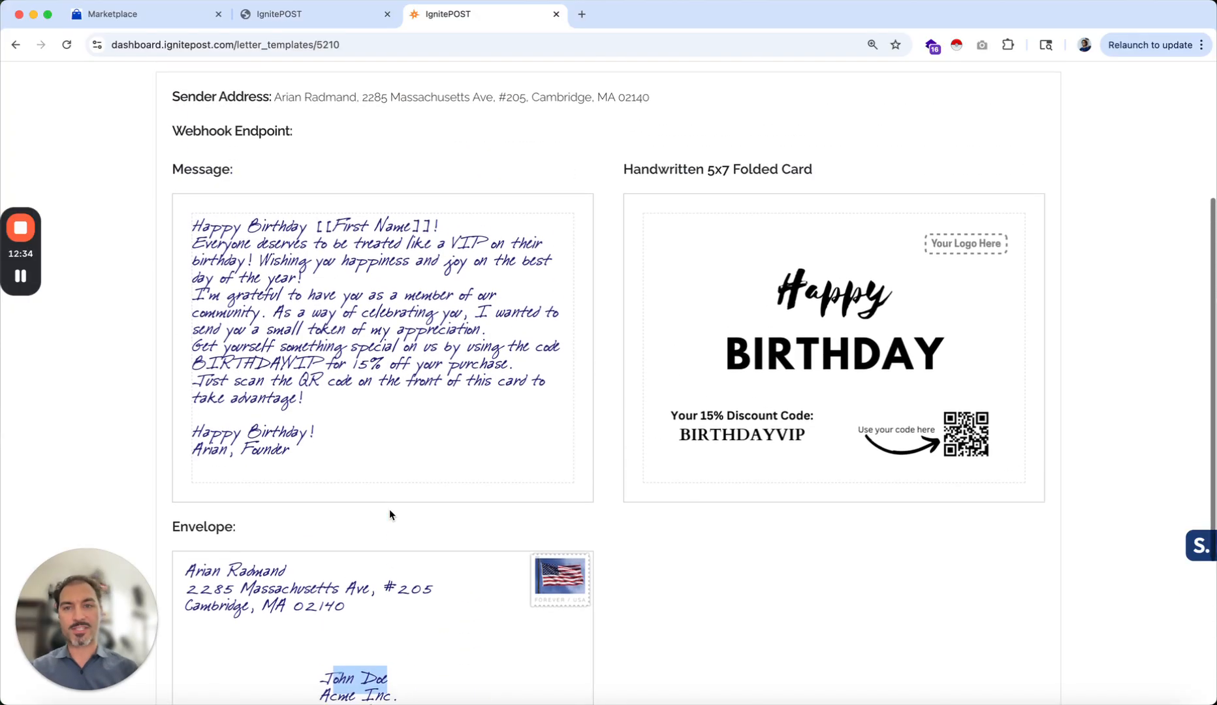
pyautogui.click(390, 507)
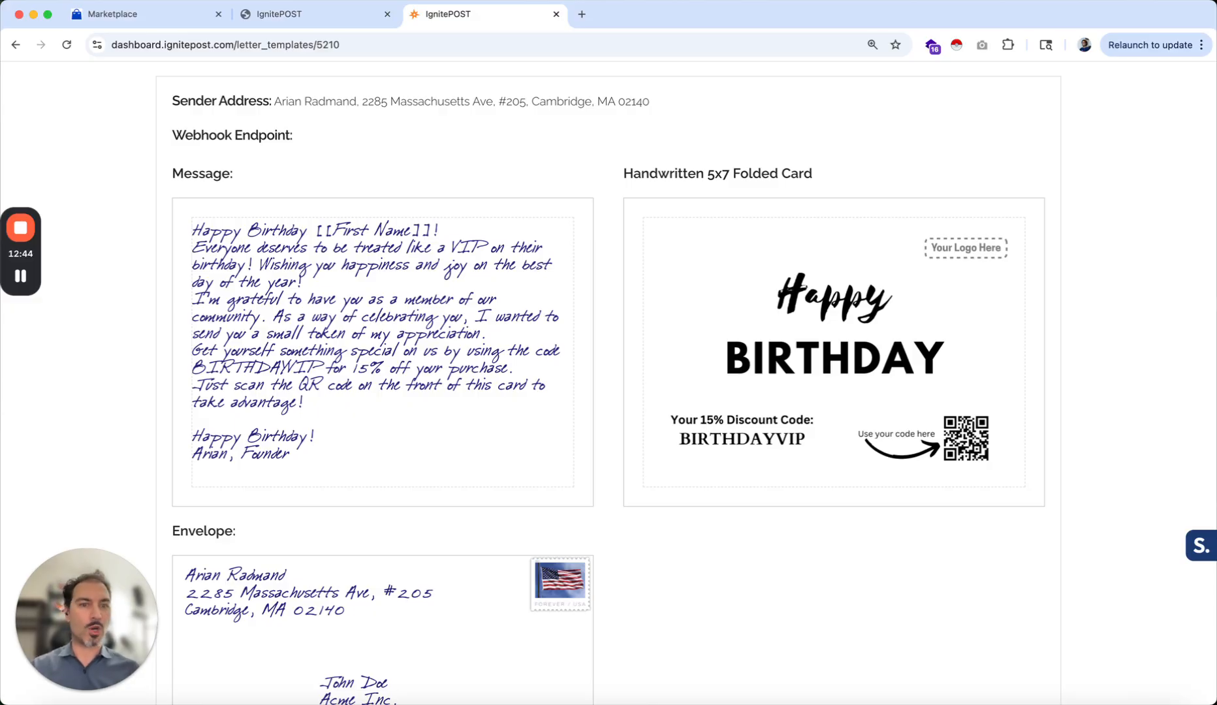
pyautogui.scroll(3, 555, 280)
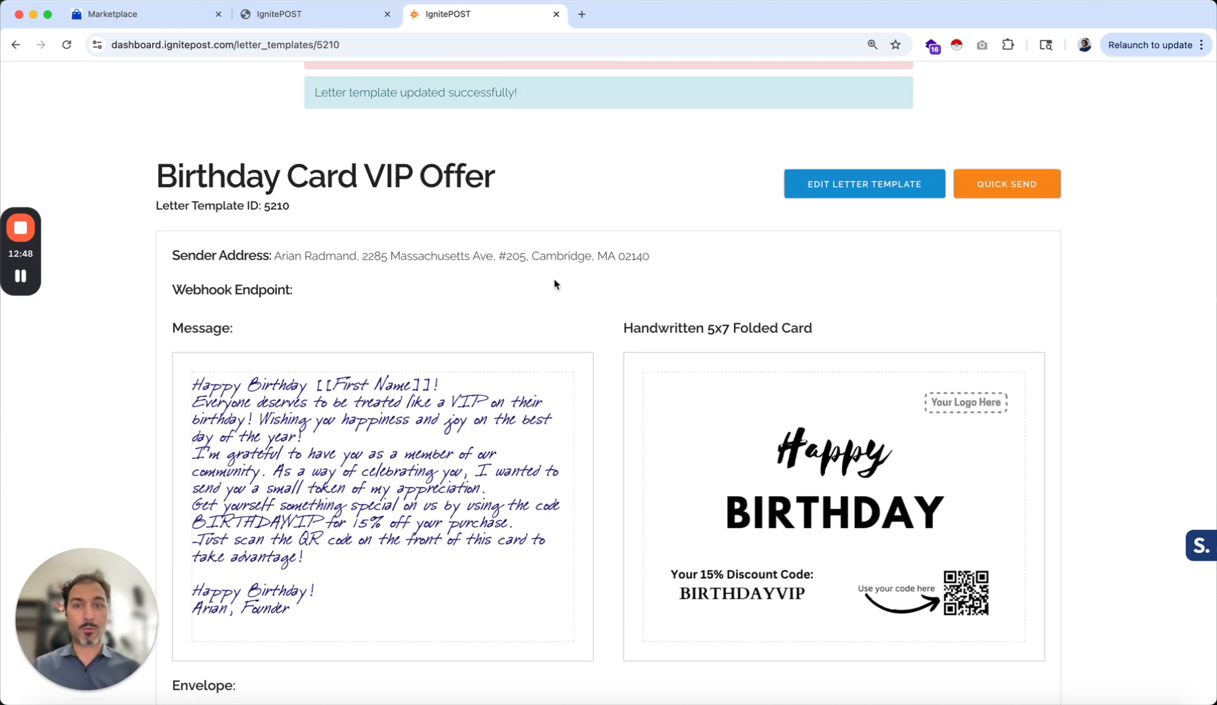
# Open the IgnitePOST account's API Keys page
pyautogui.scroll(2, 555, 285)
pyautogui.click(1176, 94)
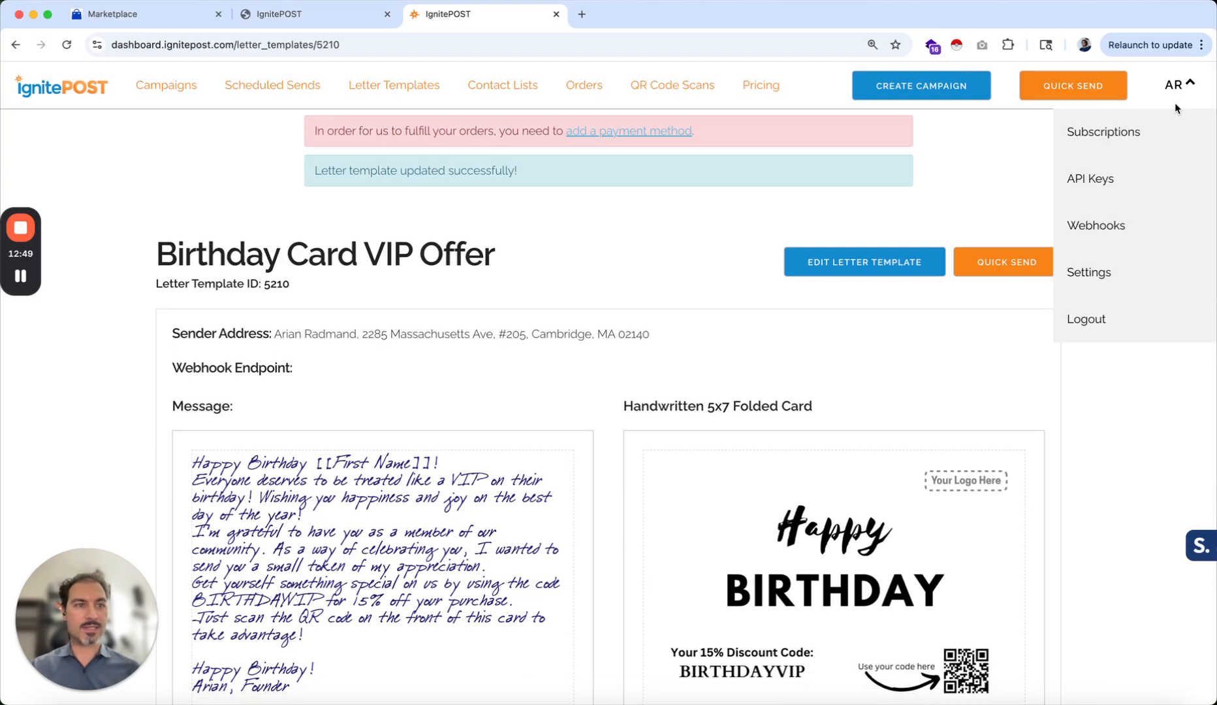
pyautogui.click(1095, 179)
pyautogui.scroll(-2, 755, 462)
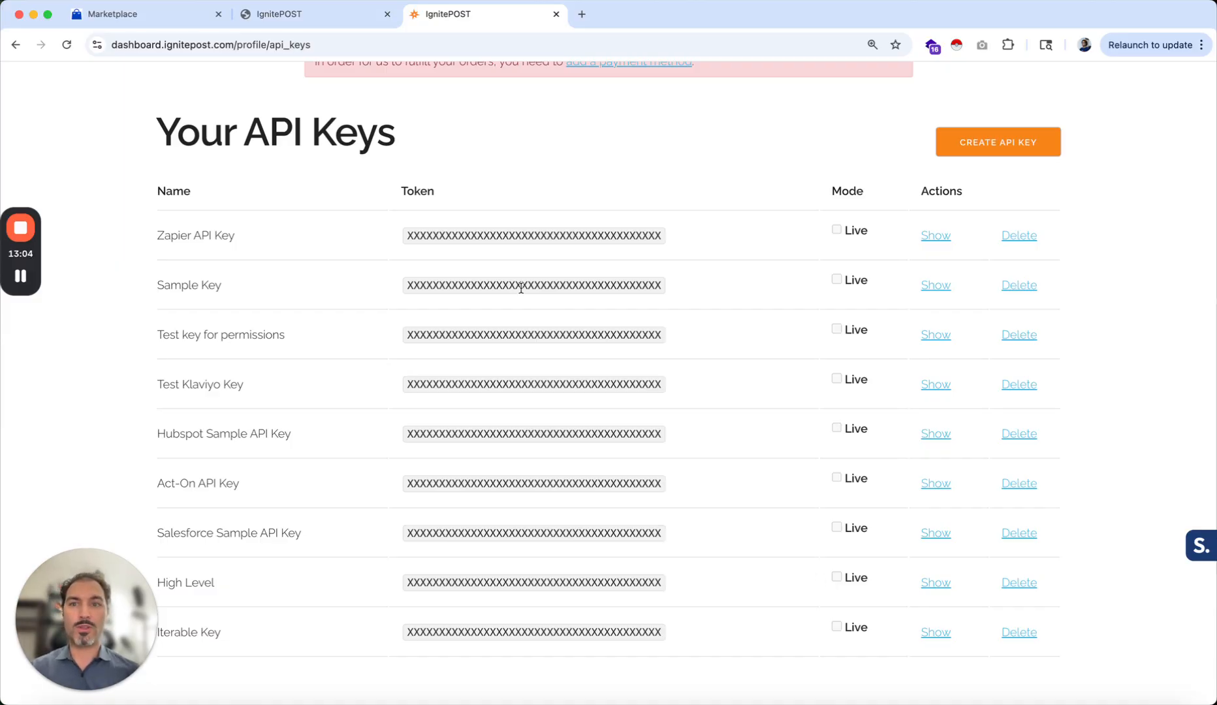
# Open a workflow test, select the sample contact, and close the test panel without running it
pyautogui.click(319, 14)
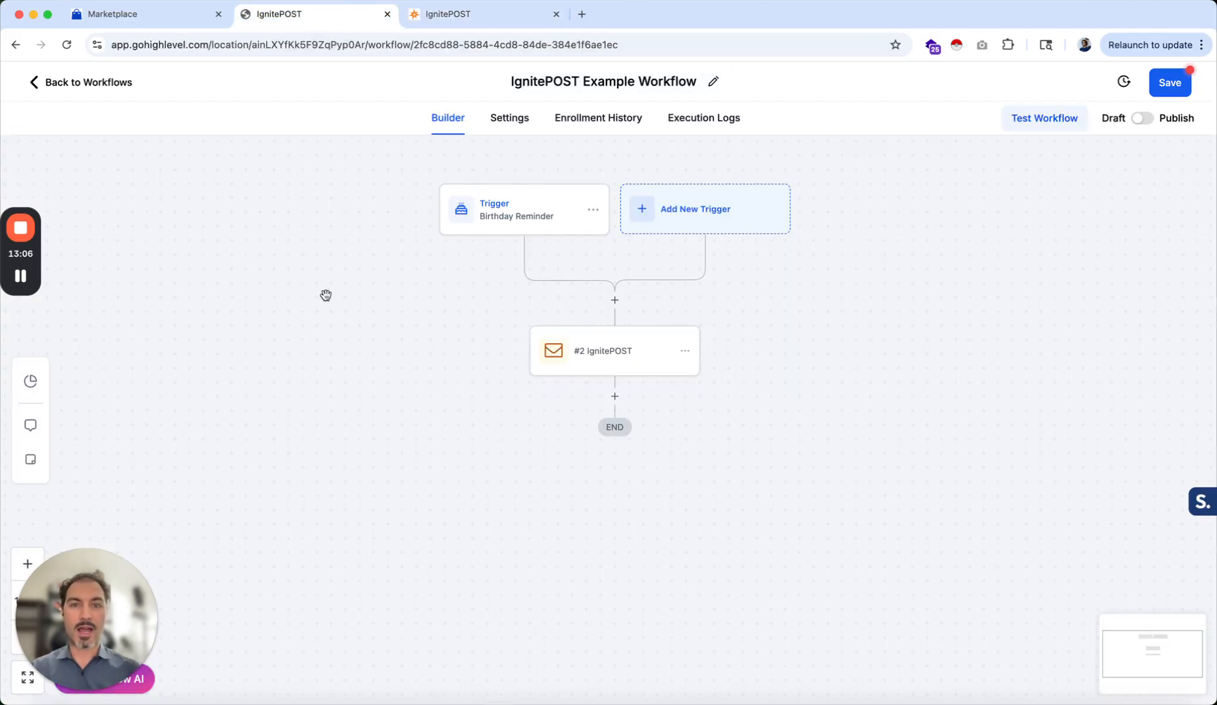
pyautogui.click(1039, 121)
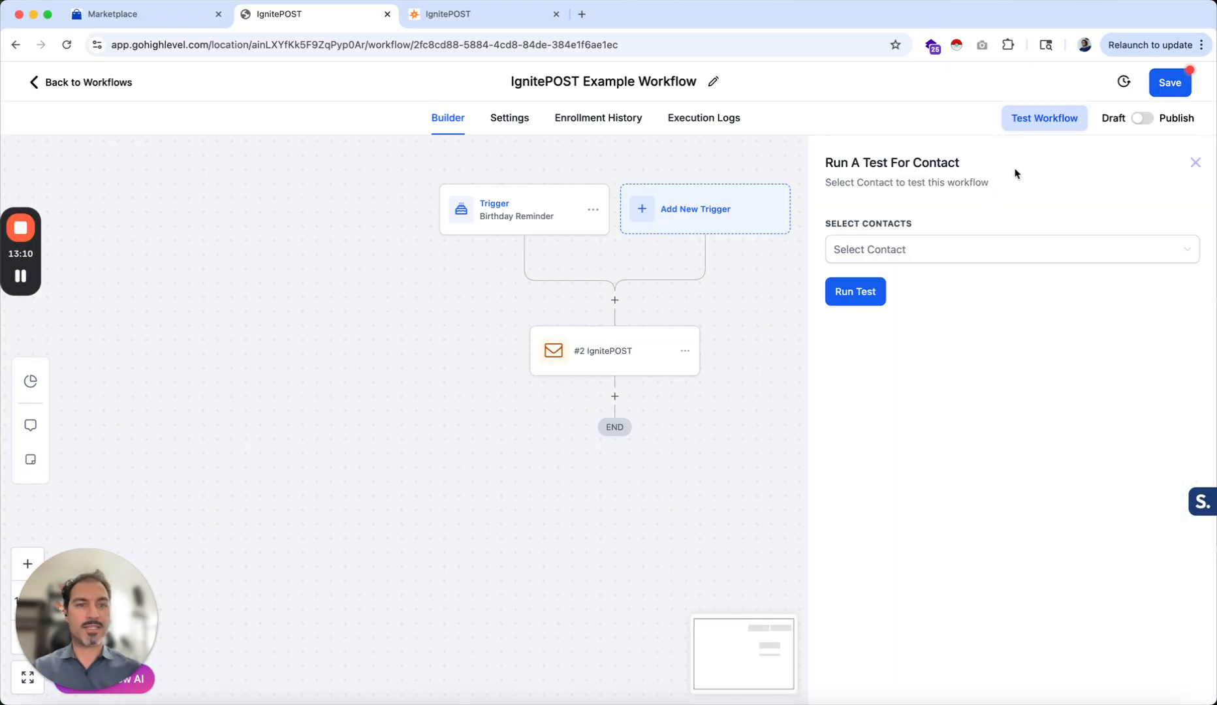
pyautogui.click(908, 249)
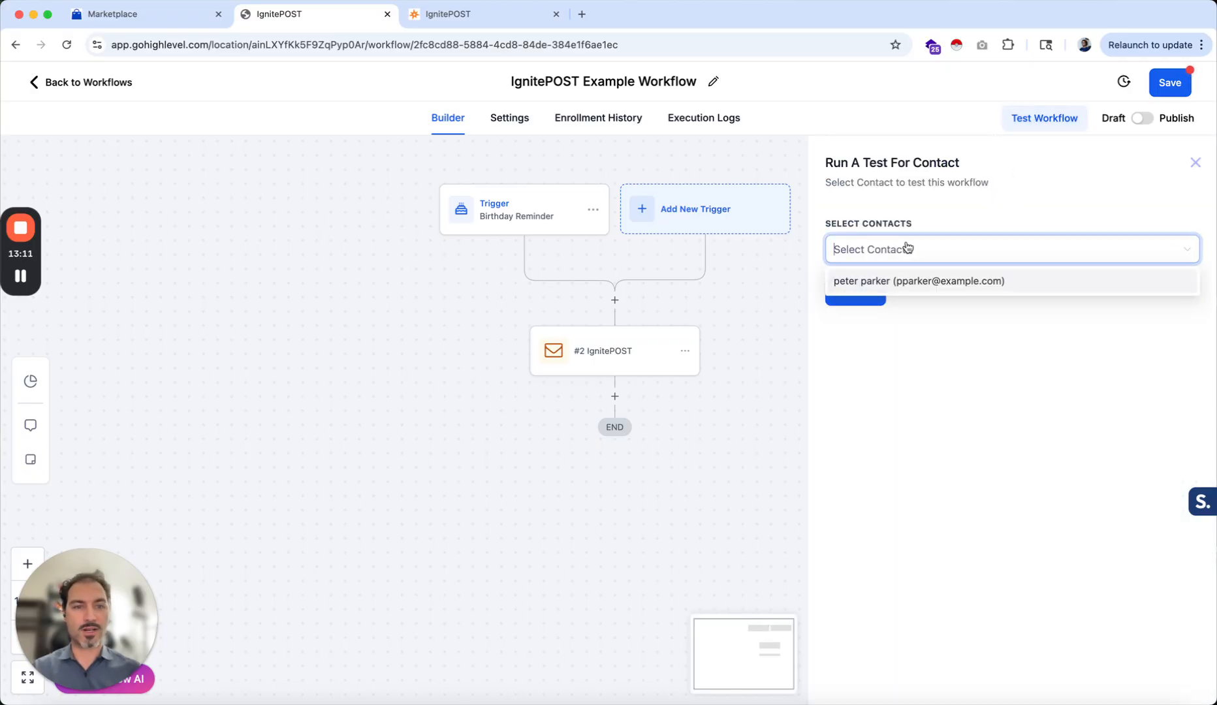
pyautogui.click(862, 281)
pyautogui.click(923, 393)
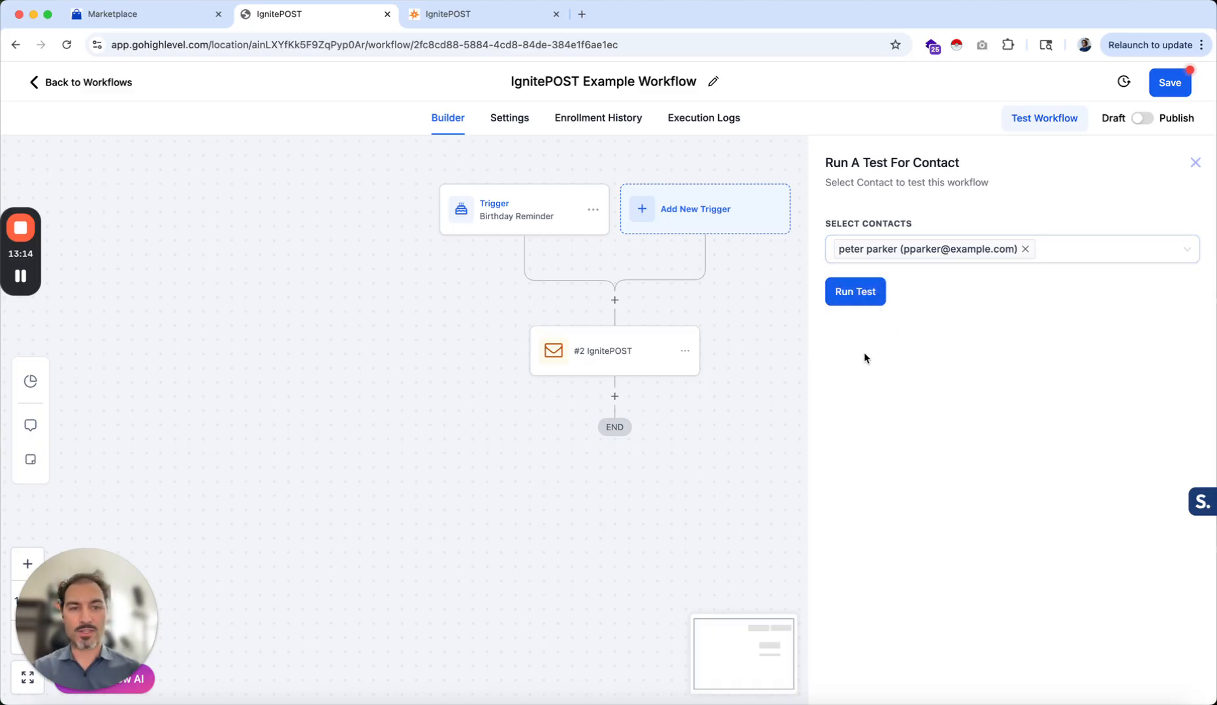
pyautogui.click(1194, 163)
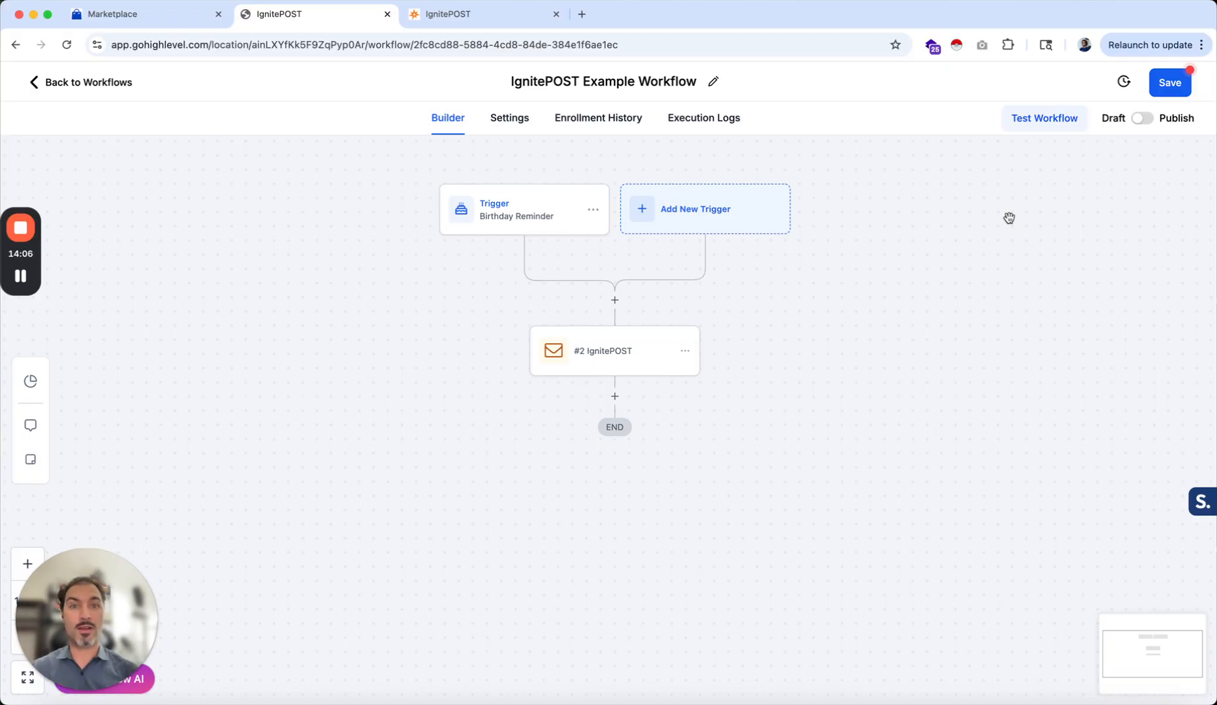
# Save the workflow, switch it from Draft to Publish, and save again
pyautogui.click(1156, 86)
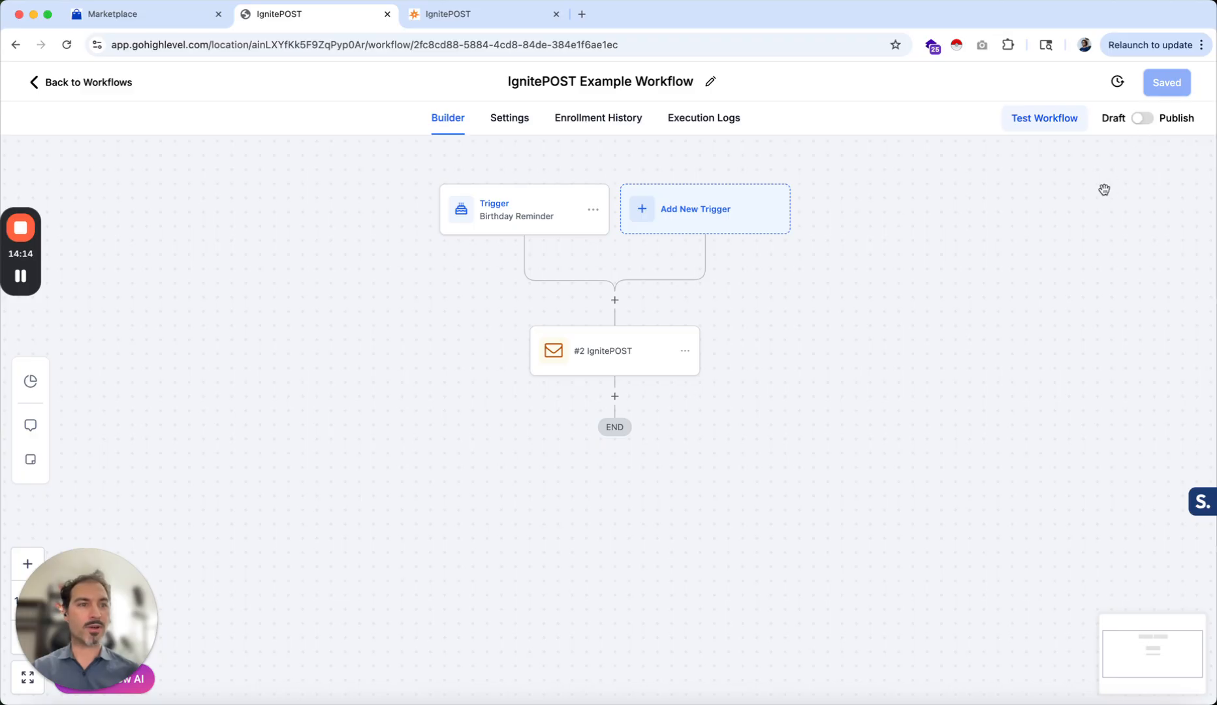
pyautogui.click(1143, 119)
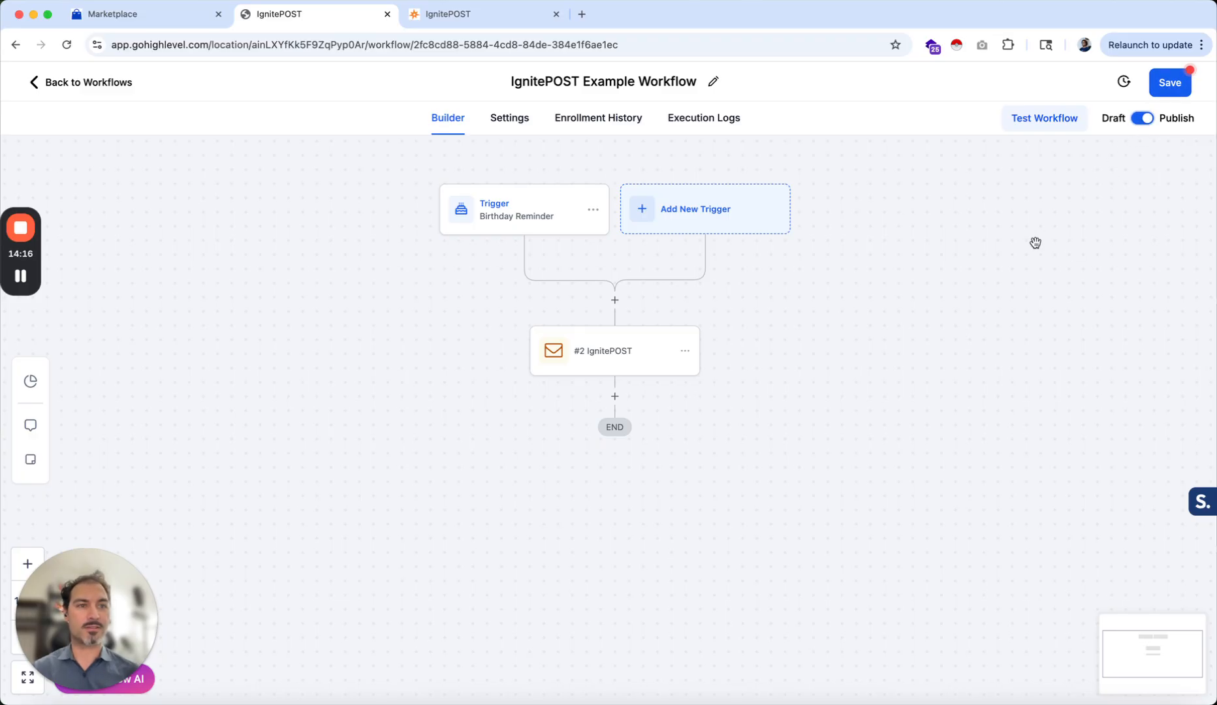
pyautogui.click(1168, 84)
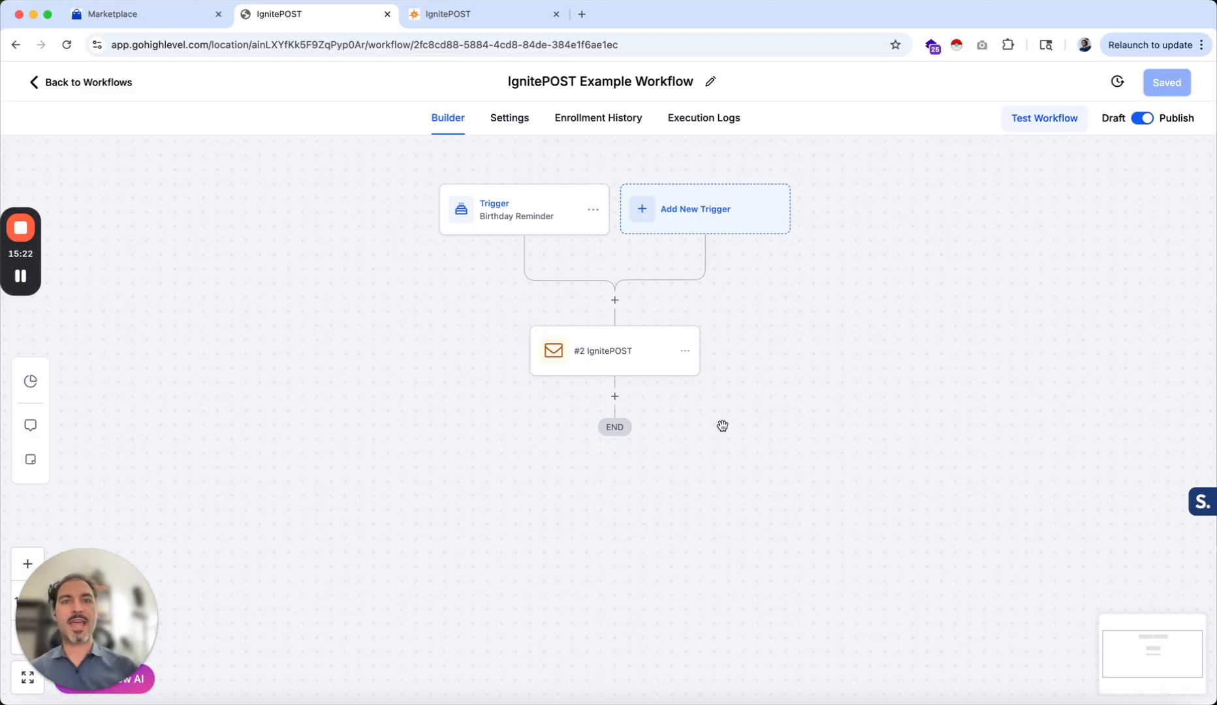
# Examine the orders list in the IgnitePOST dashboard, then return to the workflow
pyautogui.click(482, 13)
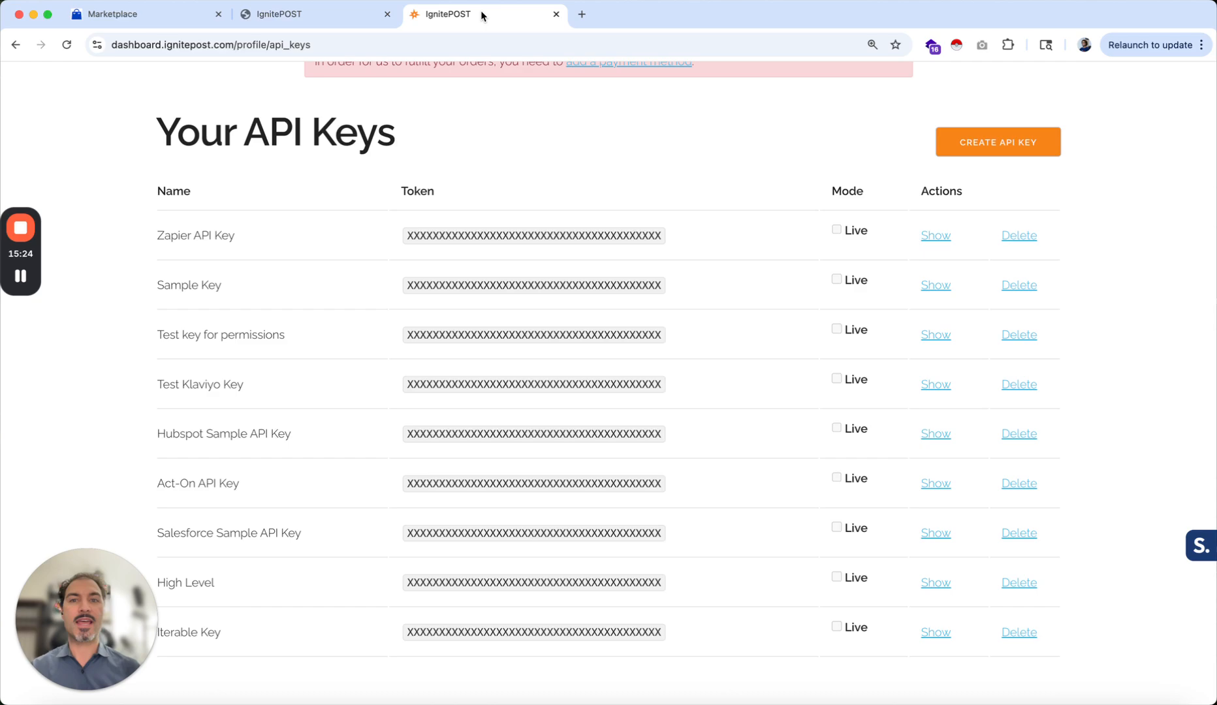
pyautogui.scroll(1, 519, 129)
pyautogui.scroll(2, 519, 129)
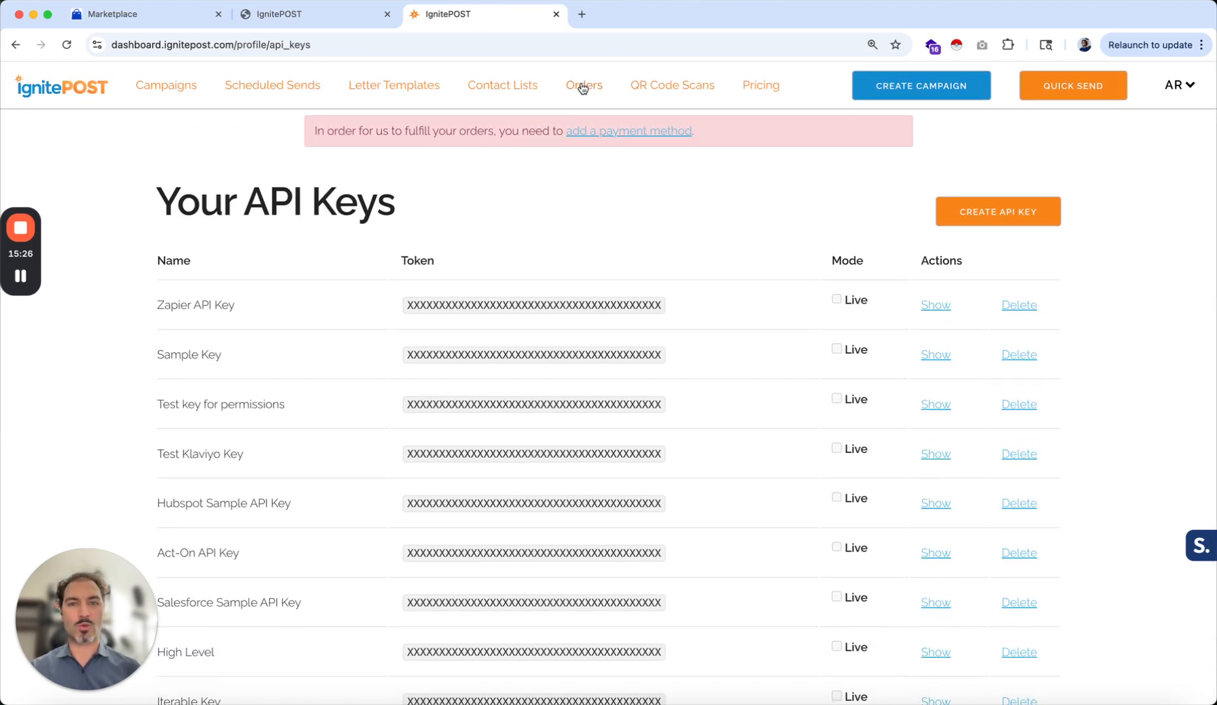
pyautogui.click(583, 86)
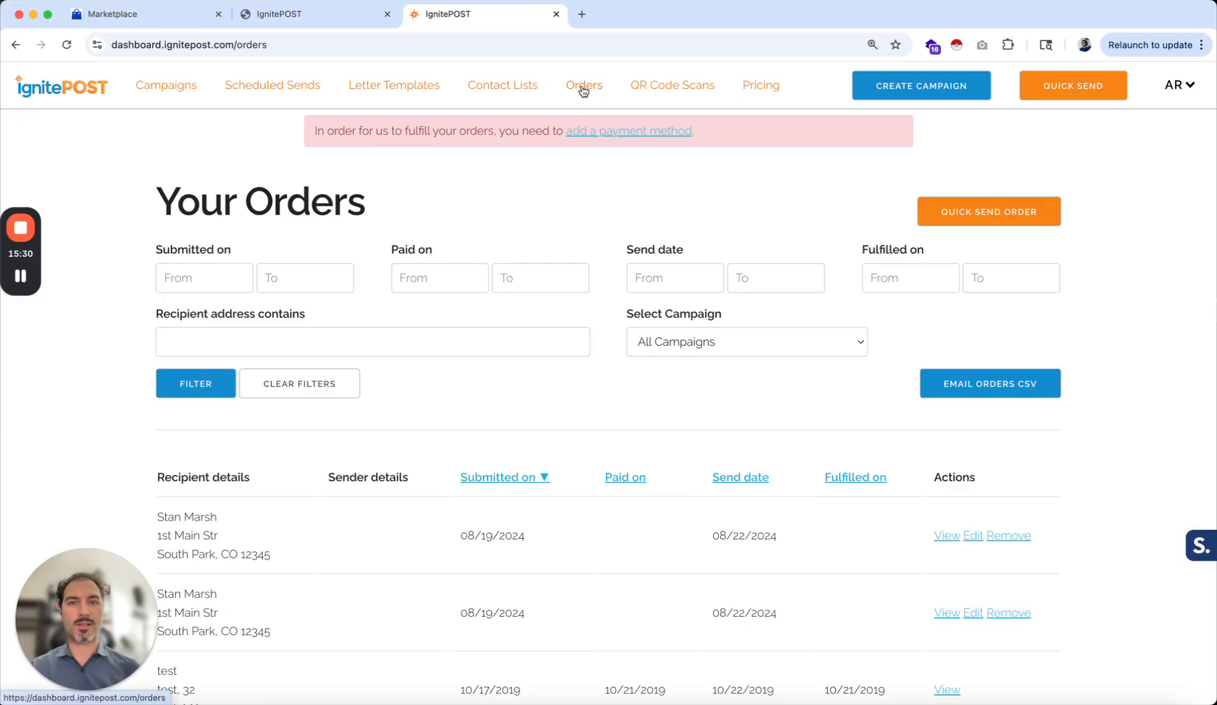
pyautogui.scroll(-2, 570, 386)
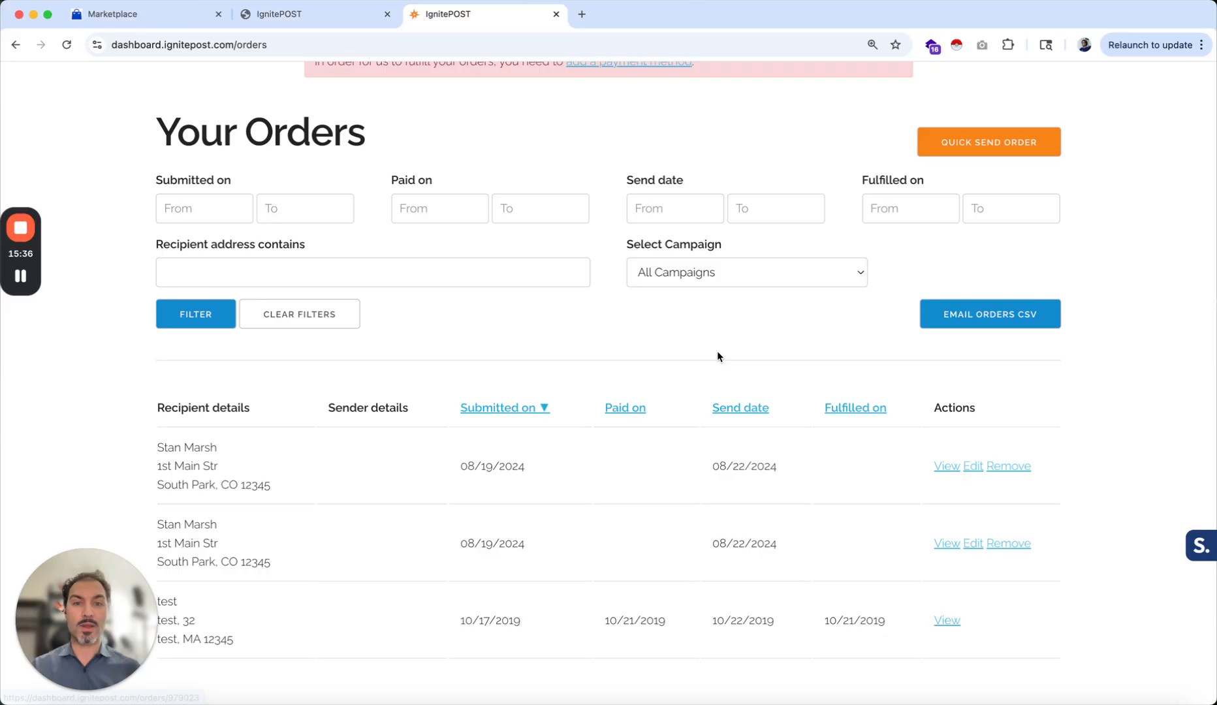
pyautogui.scroll(2, 717, 351)
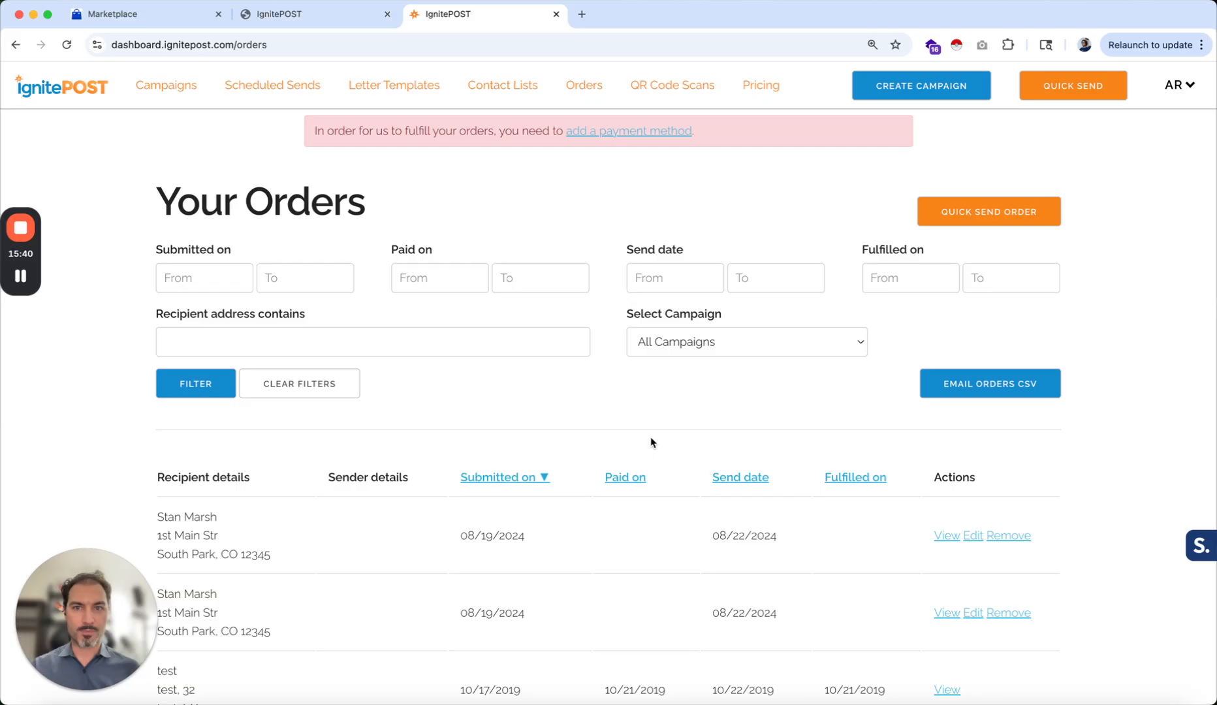
pyautogui.click(323, 13)
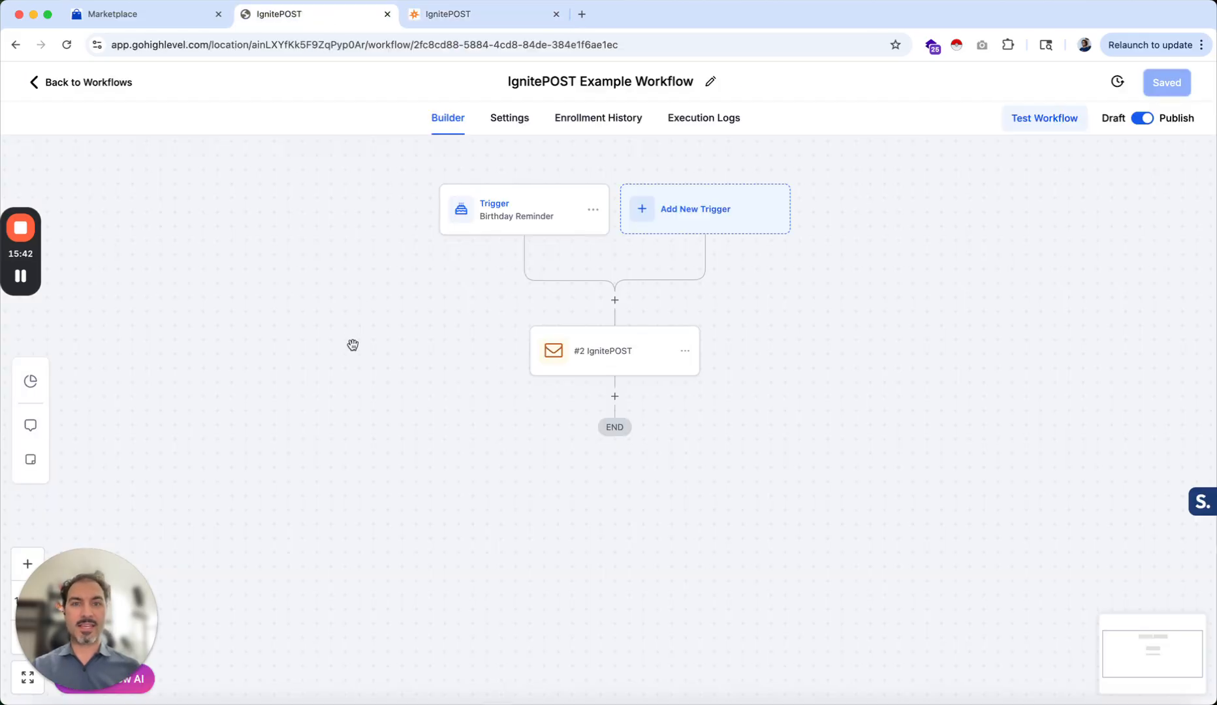